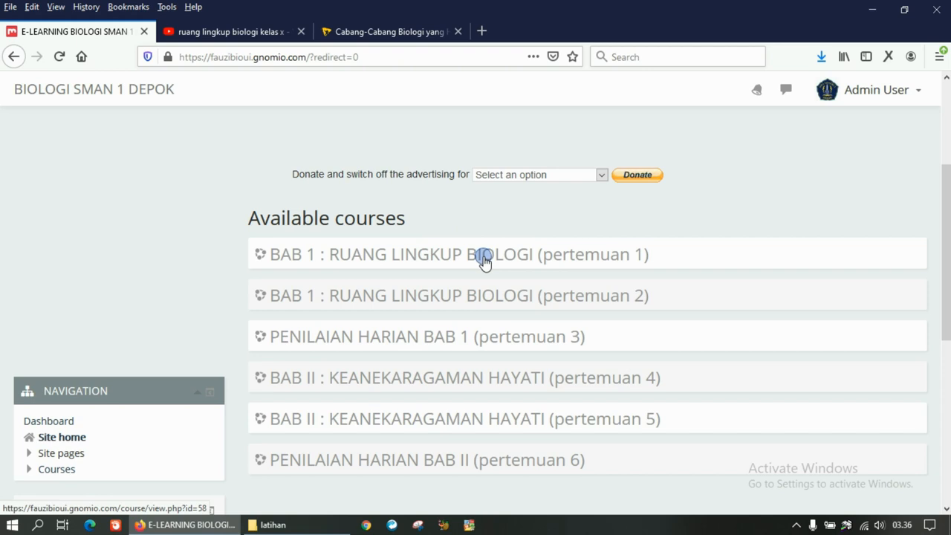
Step: Open the course "BAB 1 : RUANG LINGKUP BIOLOGI (pertemuan 1)" and turn on editing for it
click(484, 256)
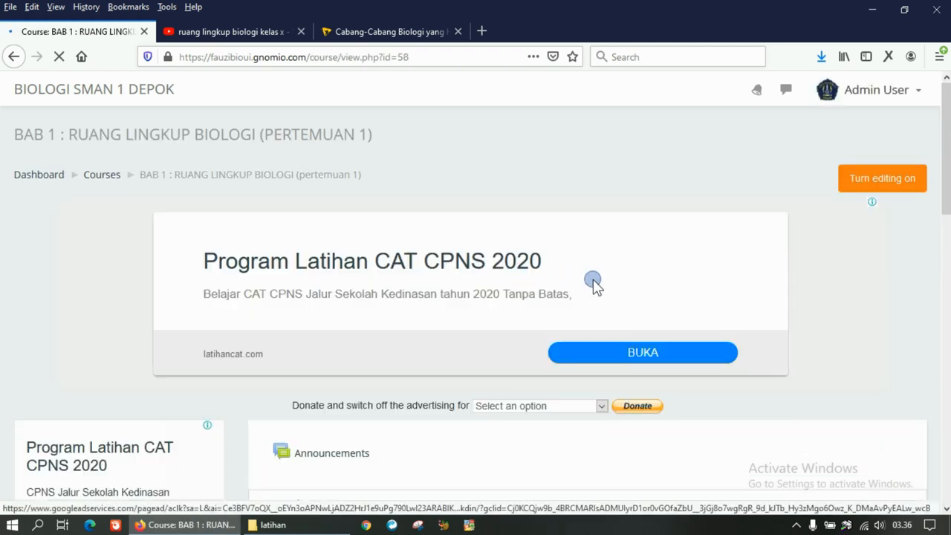
scroll(591, 279, down, 4)
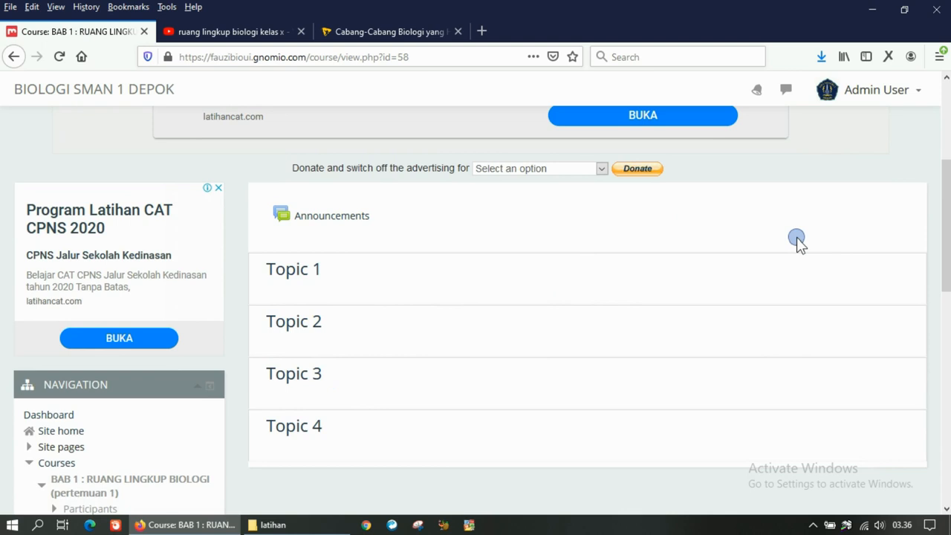
scroll(796, 245, up, 1)
scroll(799, 250, down, 1)
scroll(823, 276, up, 3)
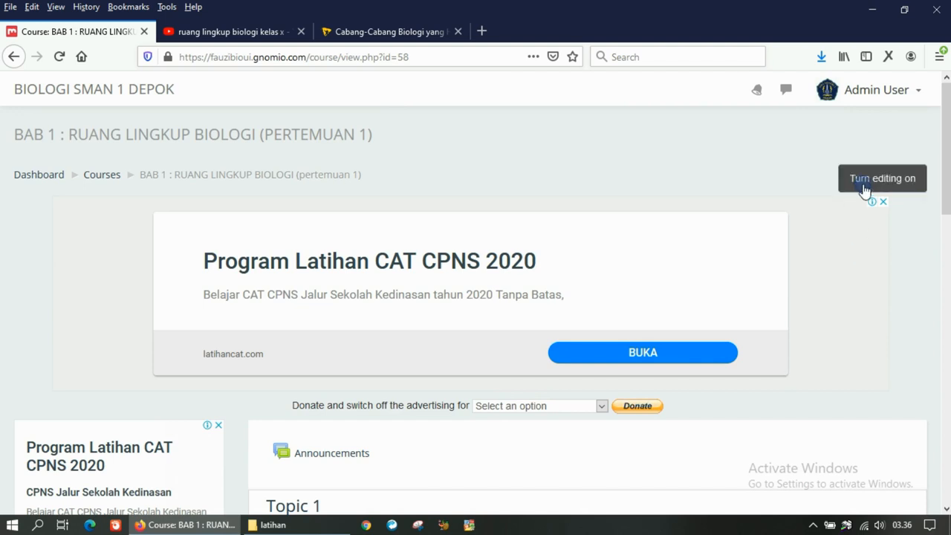
click(862, 186)
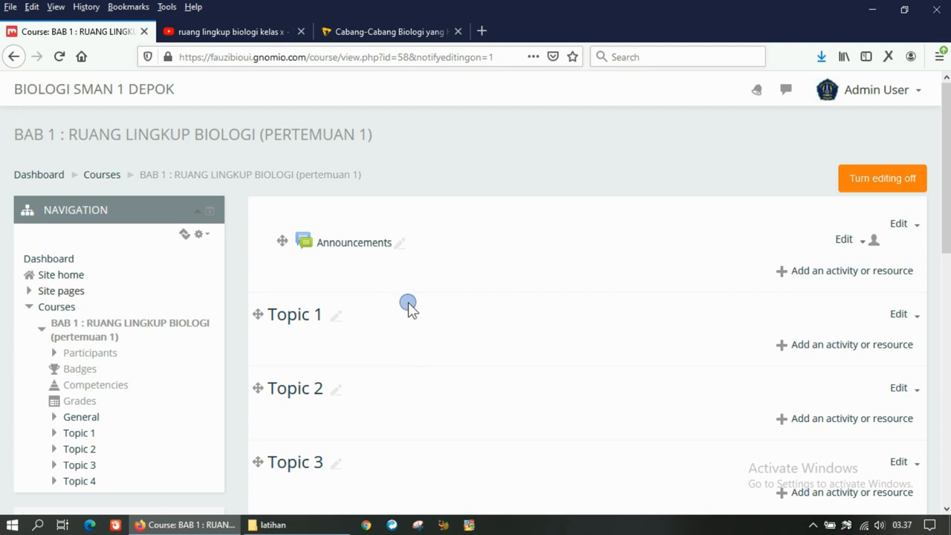
Step: Rename Topic 1 as "Materi : Ruang Lingkup Biologi"
scroll(410, 308, down, 1)
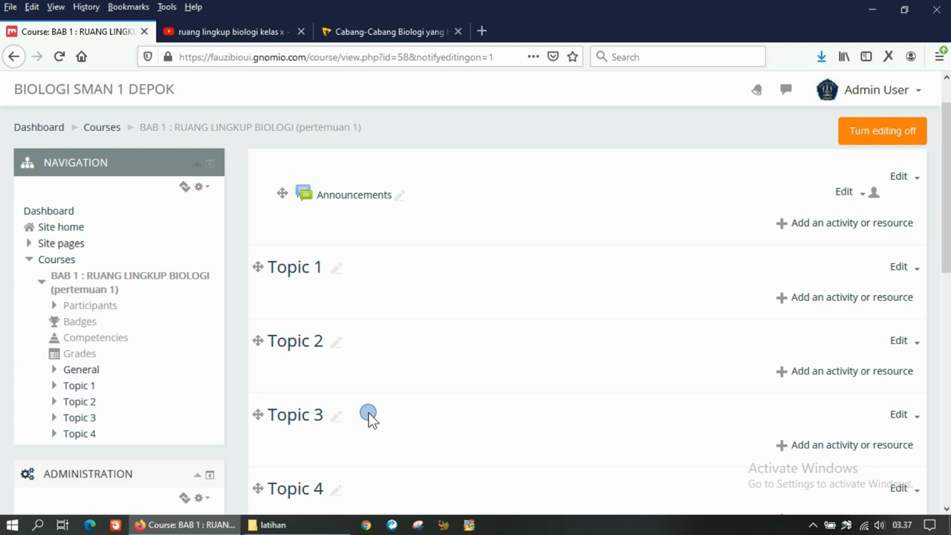
scroll(369, 417, down, 3)
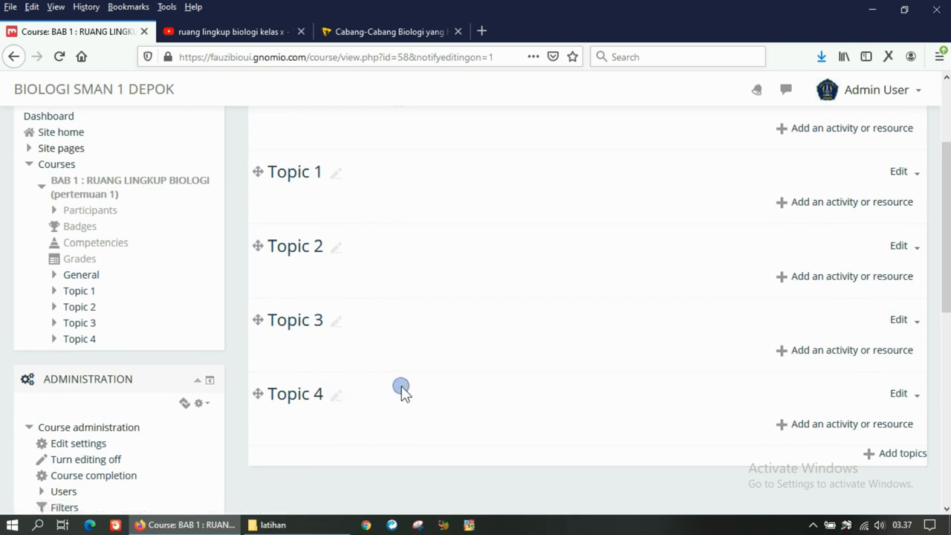
scroll(401, 390, up, 5)
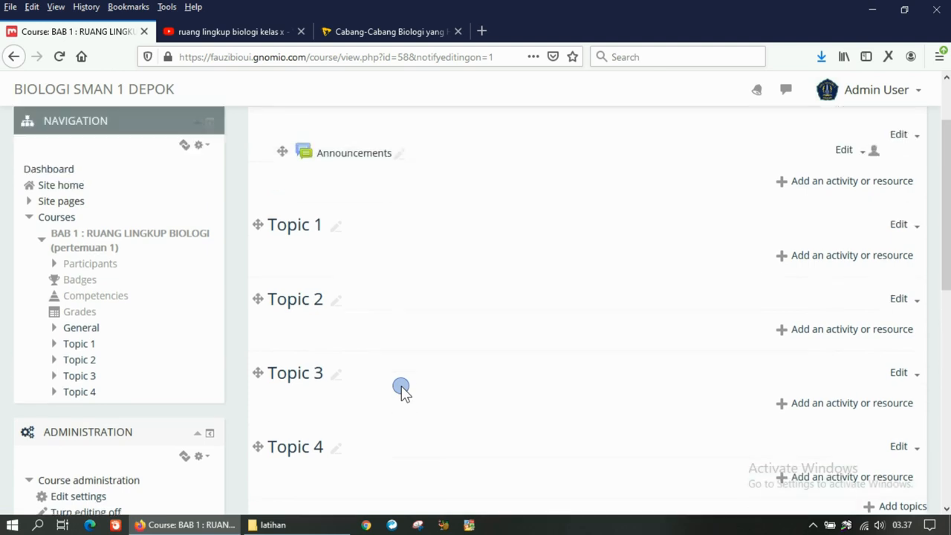
scroll(364, 349, down, 5)
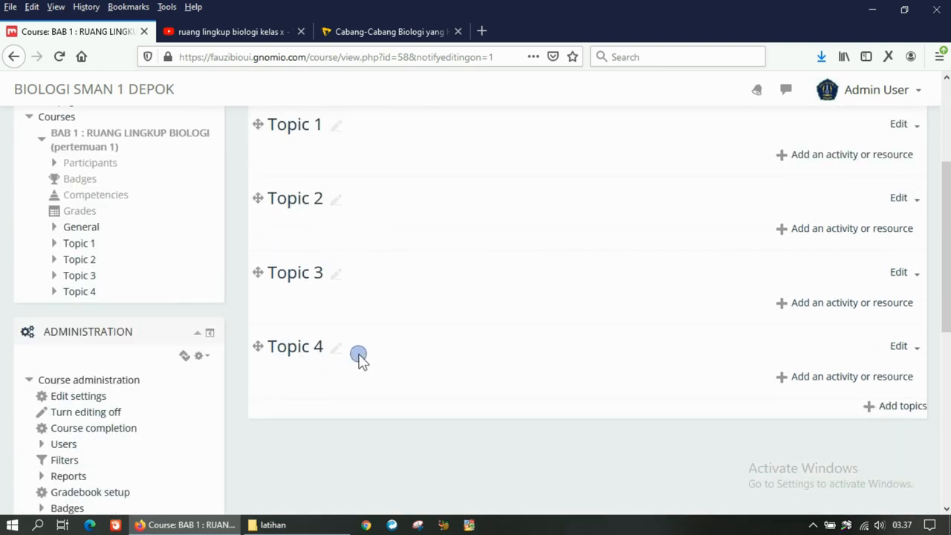
scroll(358, 357, up, 5)
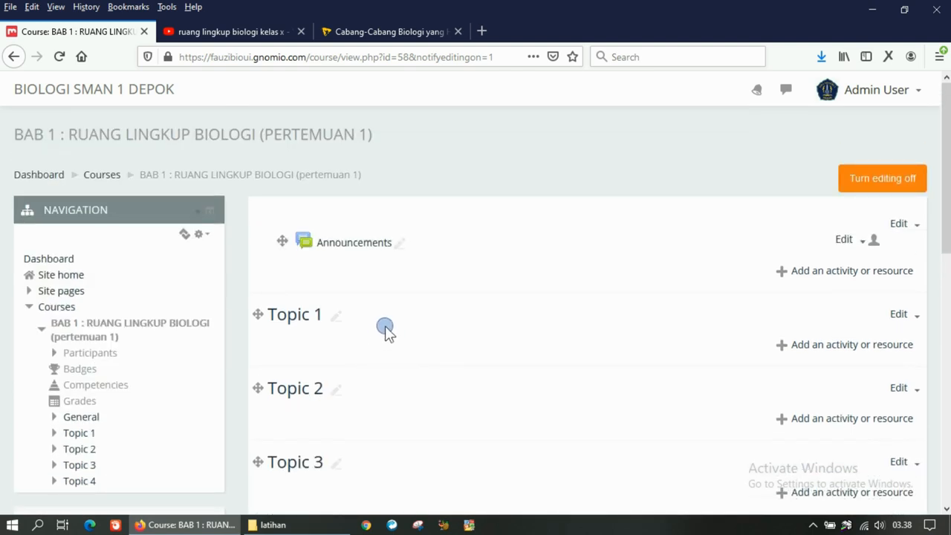
click(338, 316)
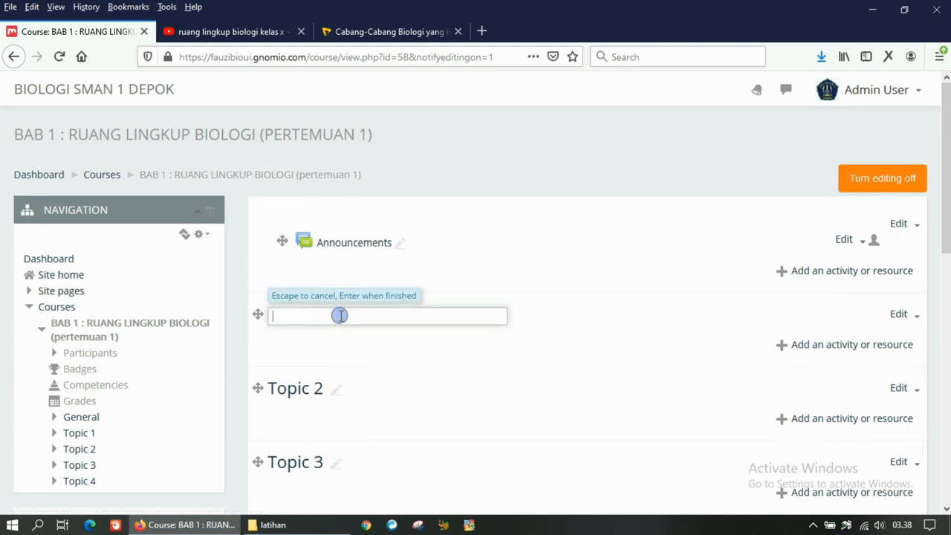
text(Materi : Ruang Lingku)
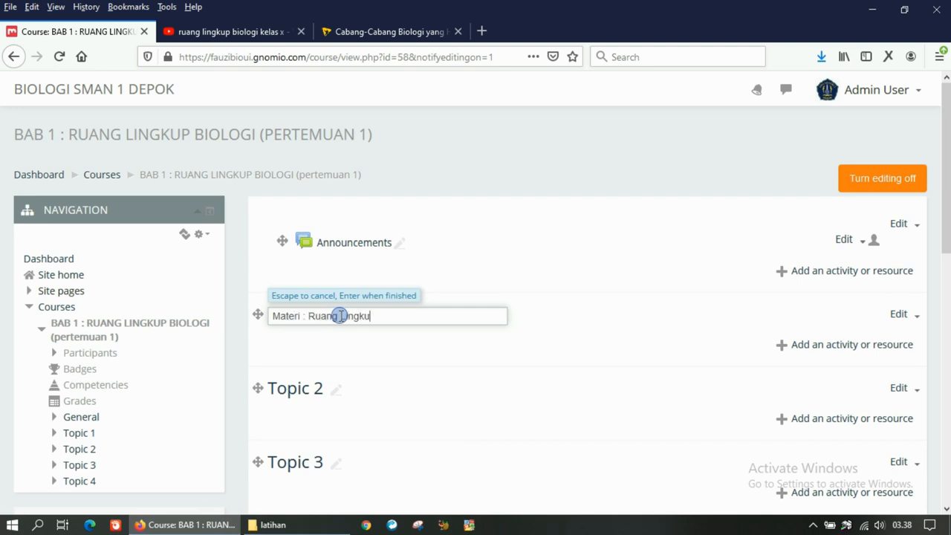
text(p Biologi)
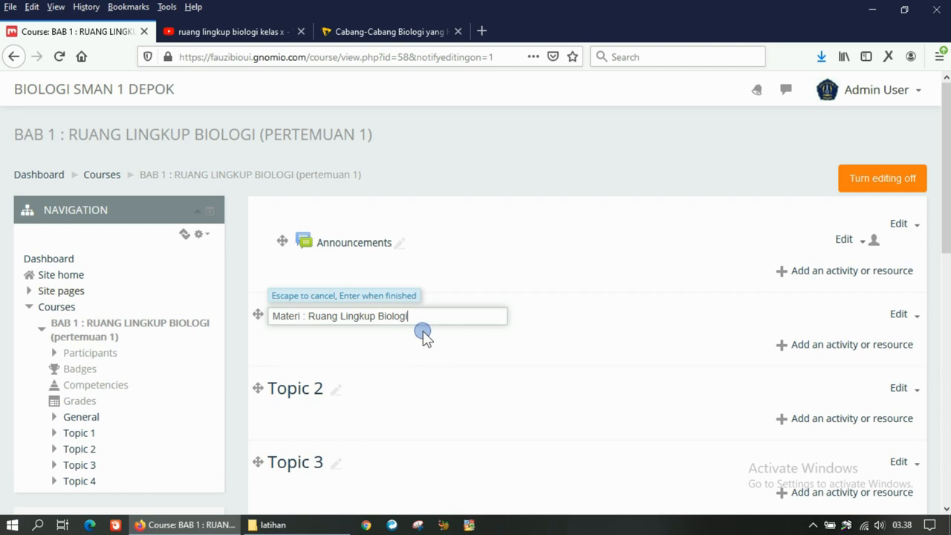
key(Return)
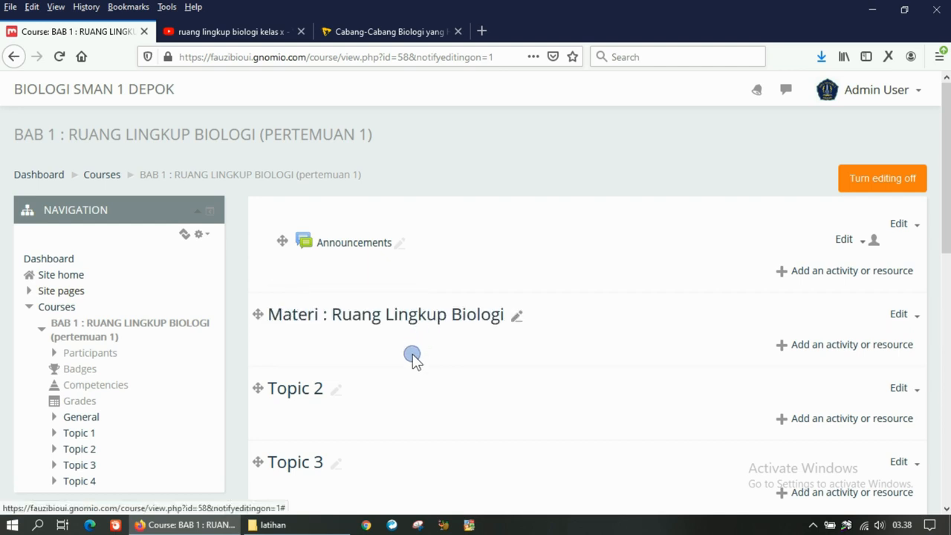
scroll(412, 356, down, 1)
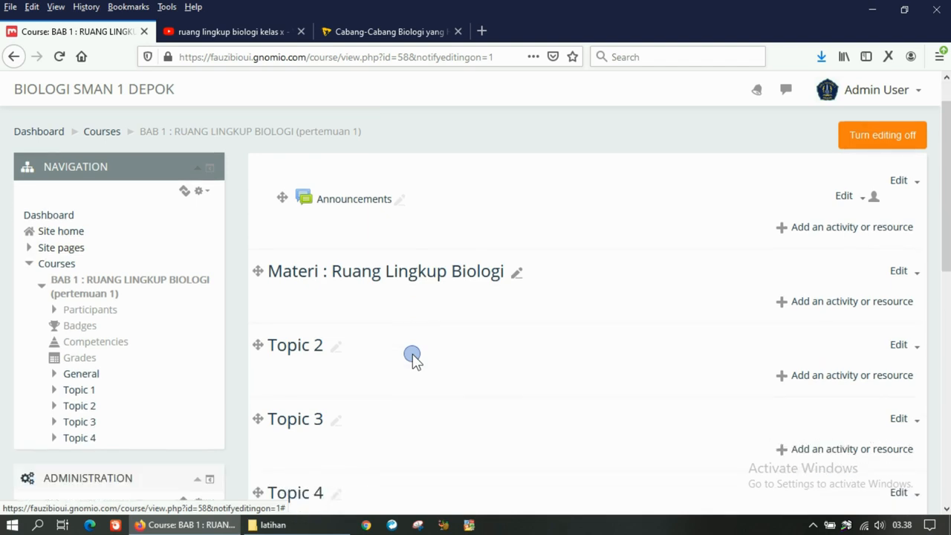
click(335, 345)
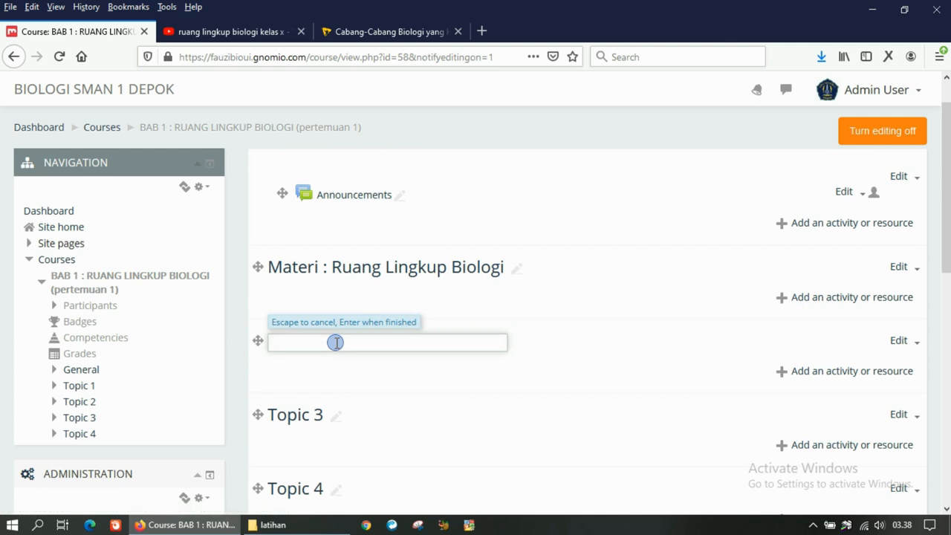
text(Forum Diskusi)
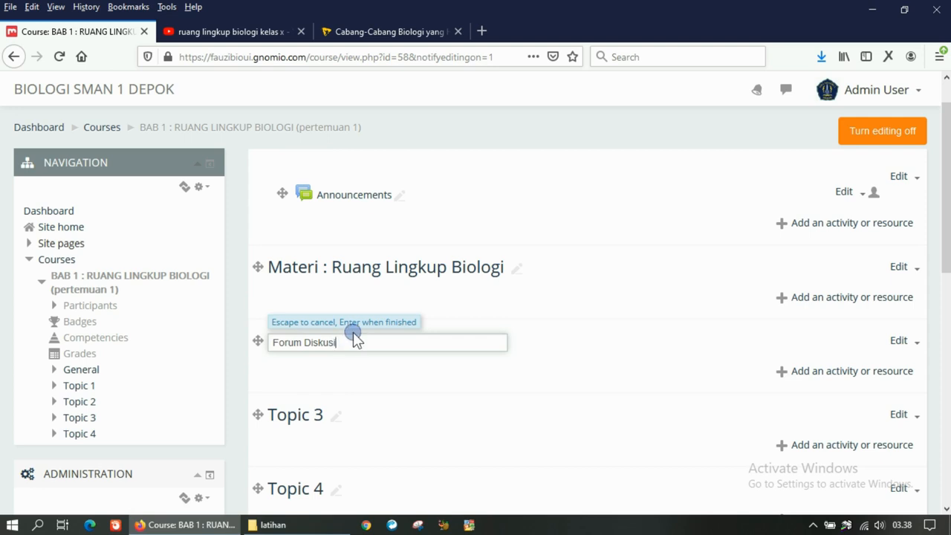
key(Escape)
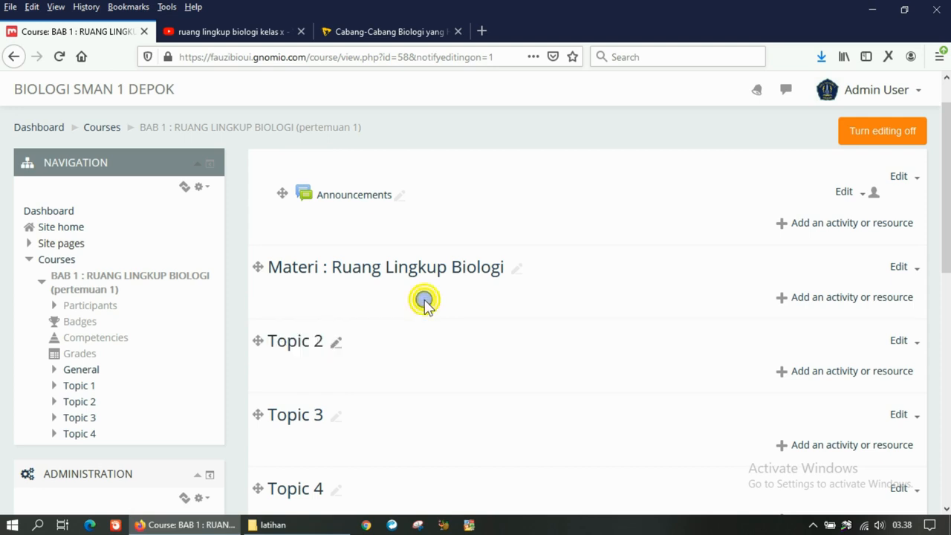
Step: Rename Topic 2 as "Forum Diskusi"
click(337, 346)
text(Forum Diskus)
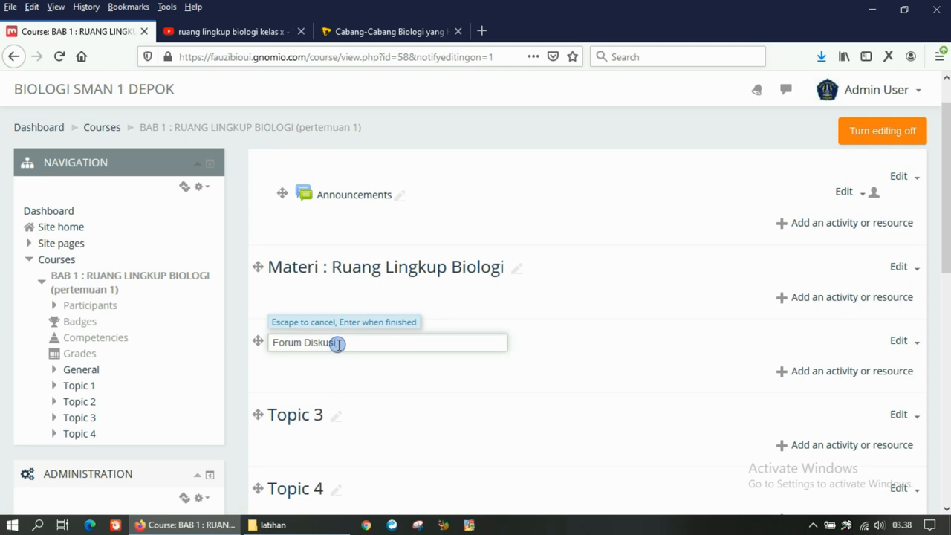
key(Return)
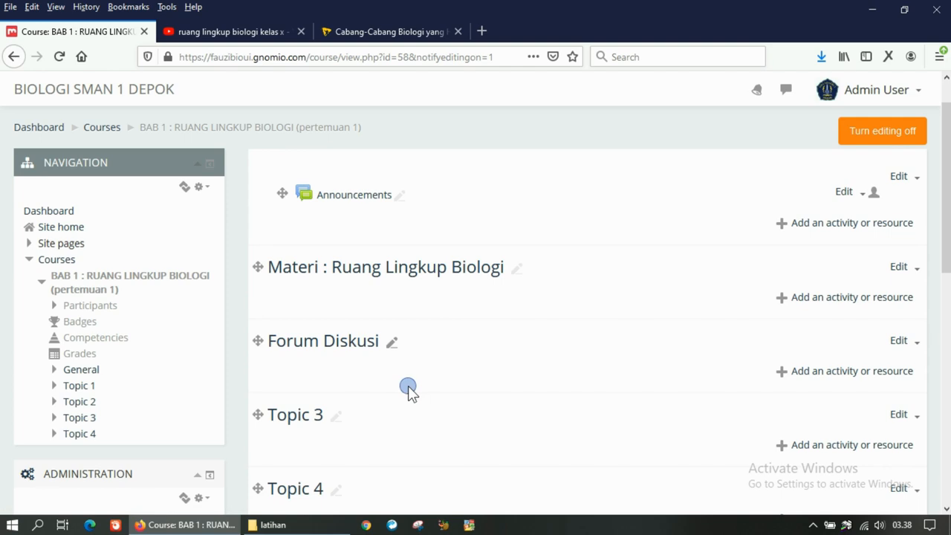
Step: Rename Topic 3 as "Video Conferensi"
scroll(379, 364, down, 1)
scroll(376, 369, down, 2)
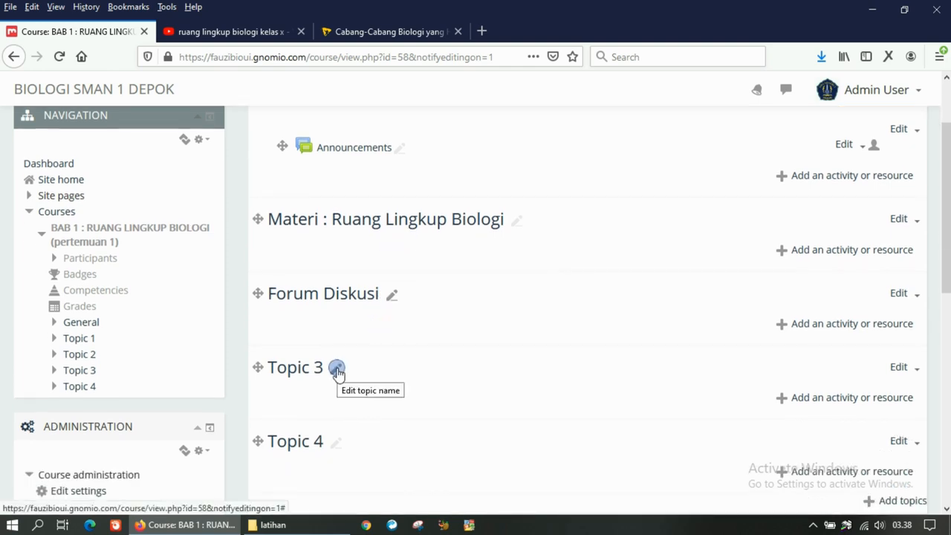
click(336, 369)
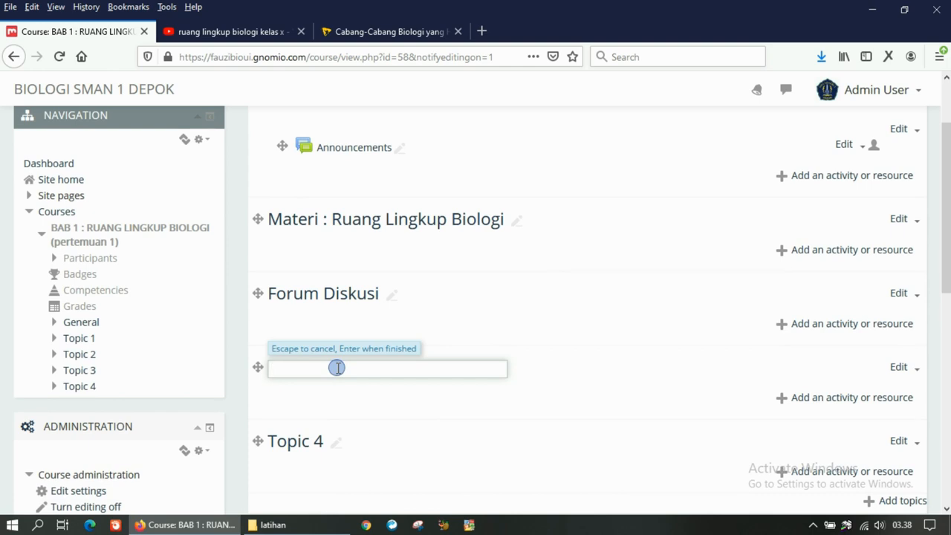
text(Video)
text( Confere)
text(nc)
text(i)
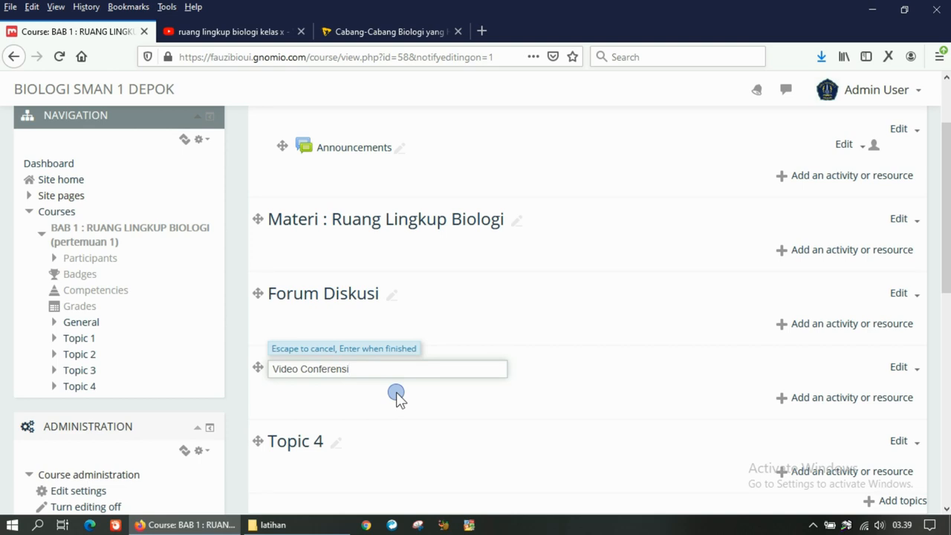
key(Return)
Step: Rename Topic 4 as "Tugas : Ruang Lingkup Biologi"
scroll(379, 390, down, 3)
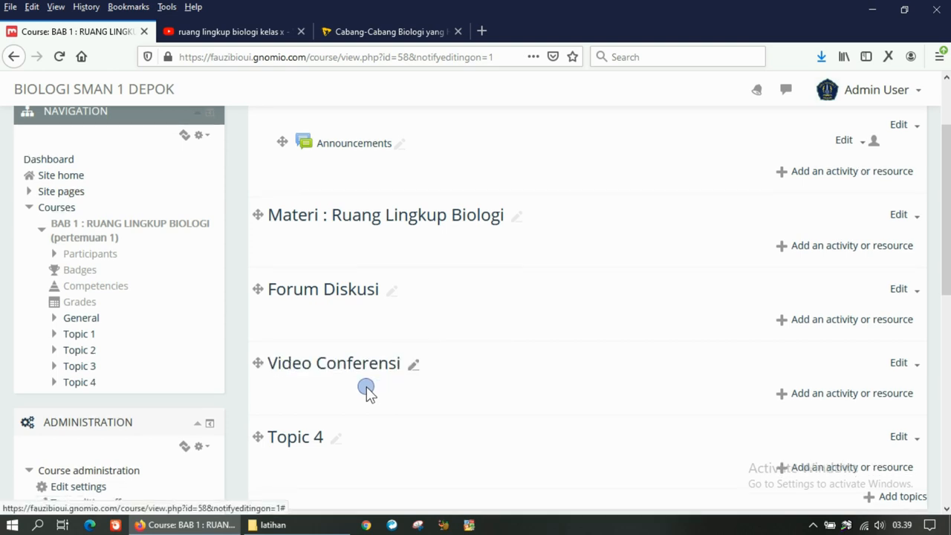
click(335, 347)
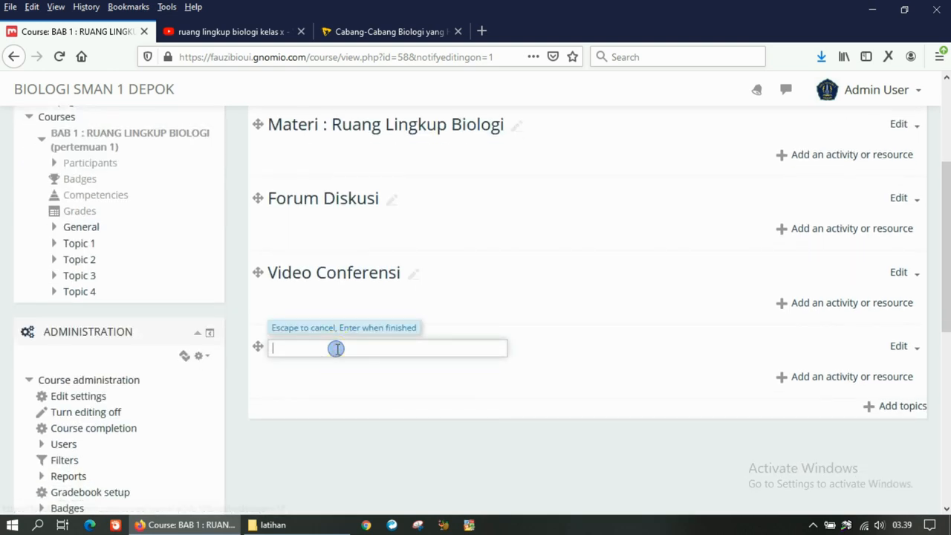
text(Tugas : Ruang Lingku)
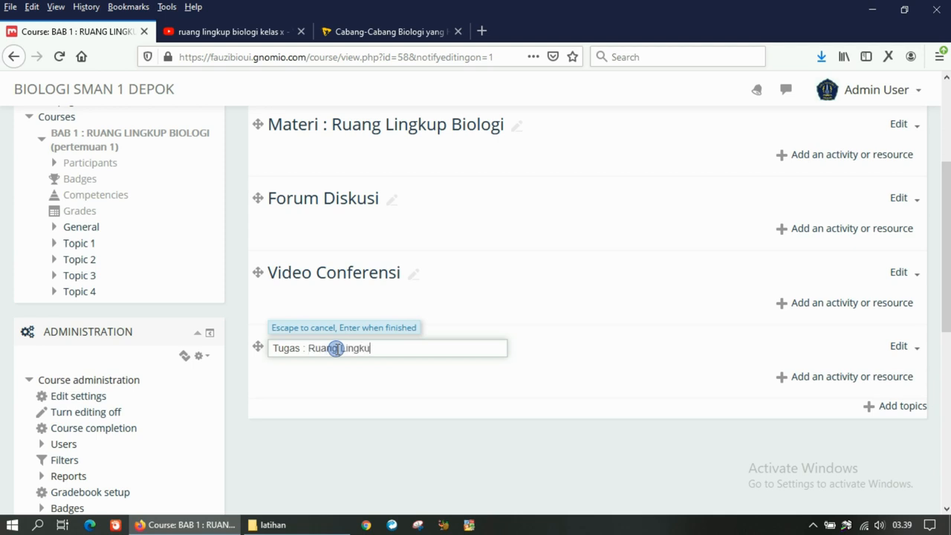
text(p Biologi)
key(Return)
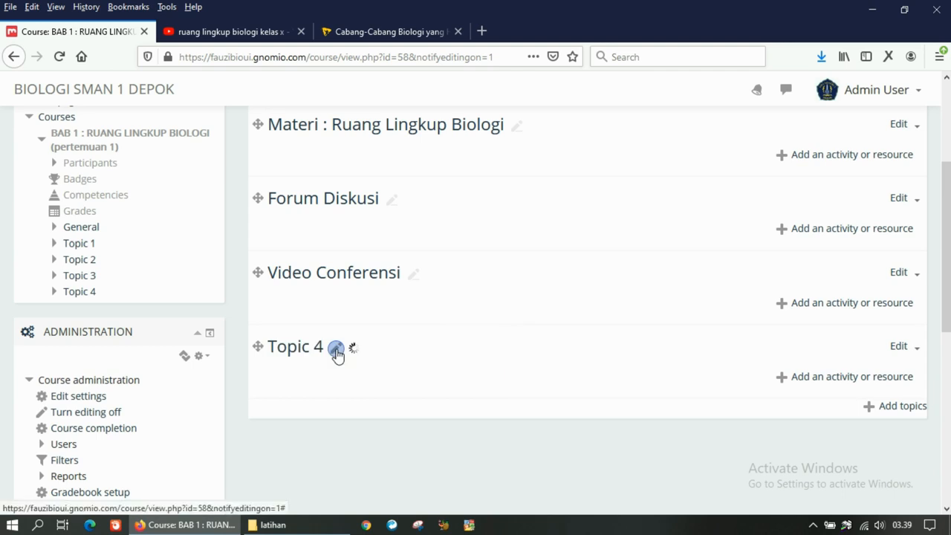
Step: Start adding a new Label resource to the "Materi : Ruang Lingkup Biologi" section
scroll(473, 308, up, 2)
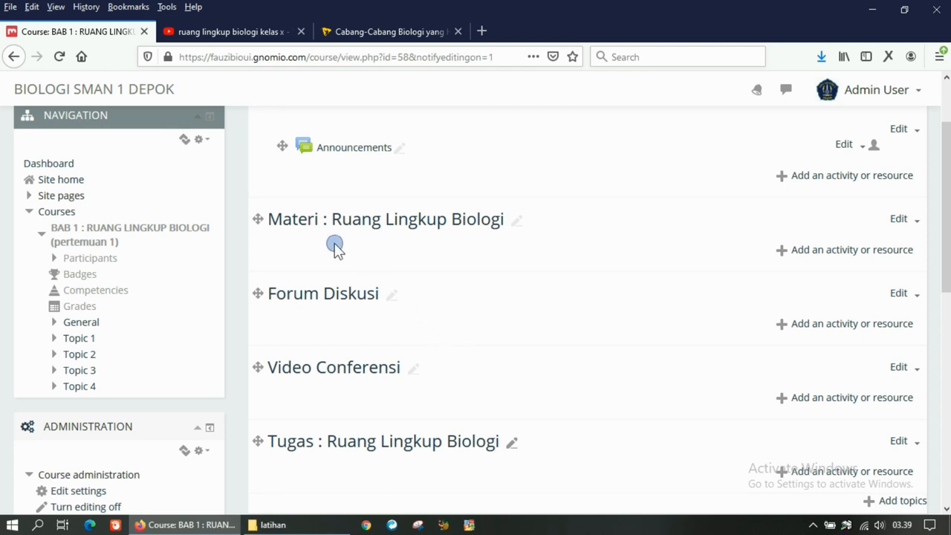
click(842, 251)
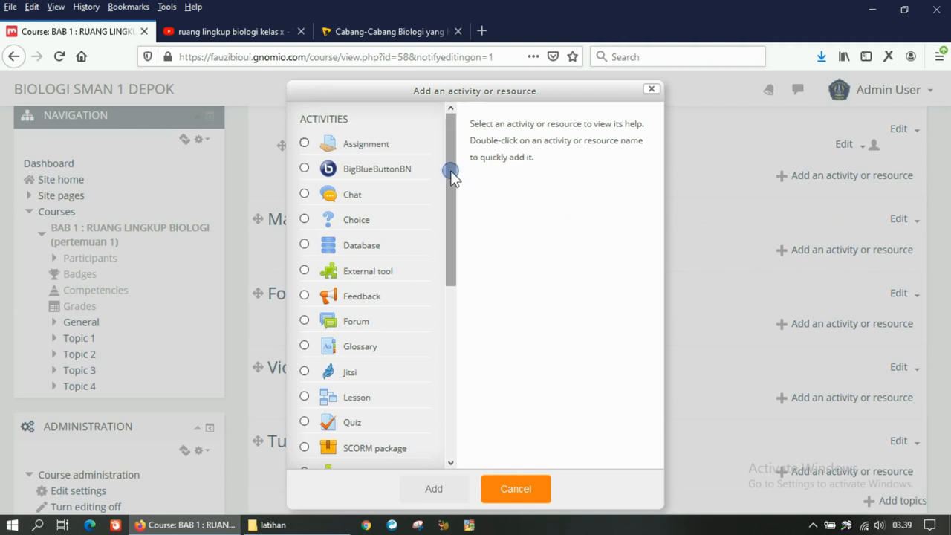
mouse_move(448, 174)
mouse_down()
mouse_move(440, 311)
mouse_move(461, 197)
mouse_move(439, 178)
mouse_move(452, 190)
mouse_move(448, 164)
mouse_up()
drag(451, 221, 445, 398)
click(311, 403)
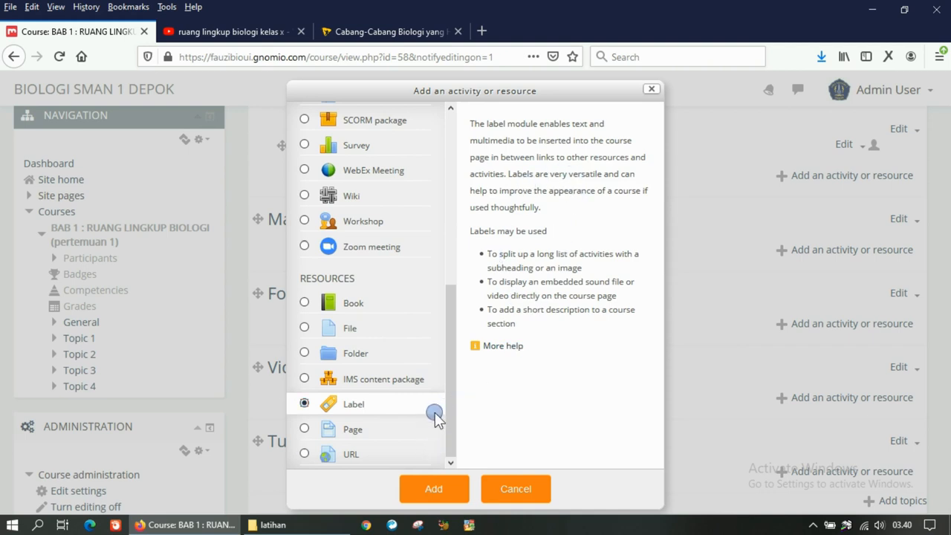
click(433, 489)
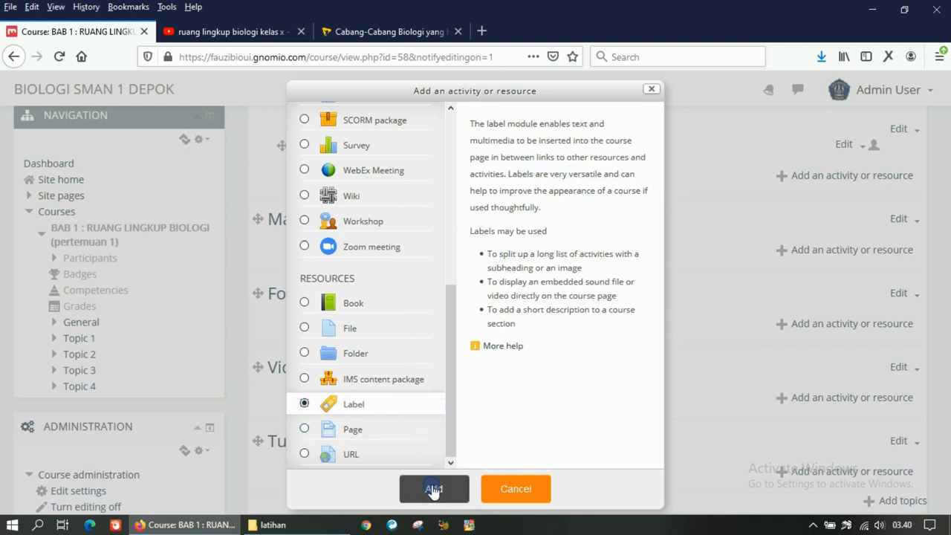
click(427, 487)
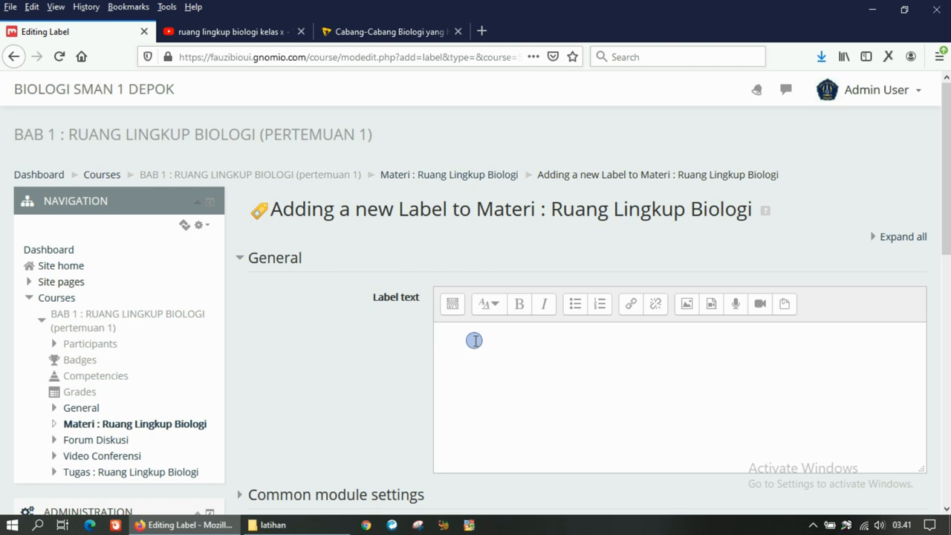
Step: Enter the label's student instructions, from "Simaklah tayangan video di bawah ini..." to "ada hal yang belum dimengerti..", and add blank lines below them
scroll(473, 340, down, 3)
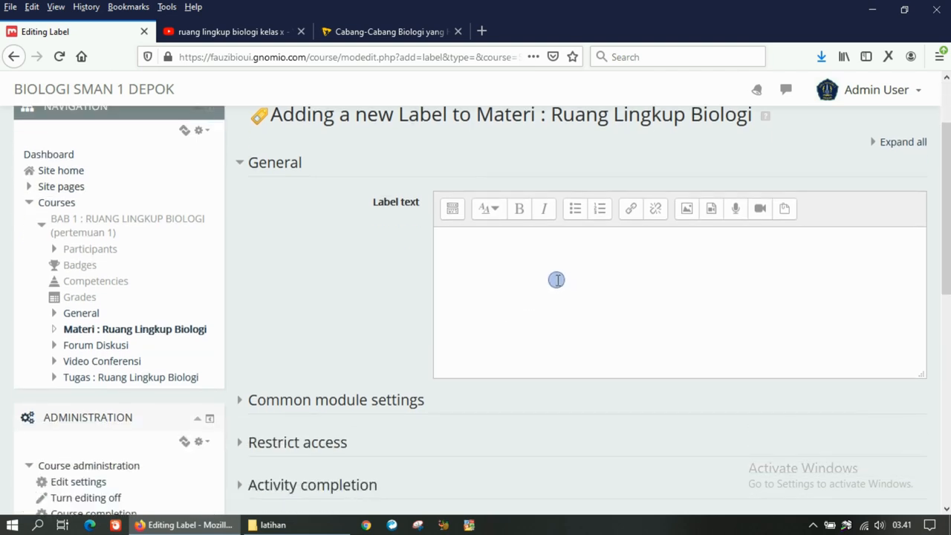
scroll(556, 279, up, 1)
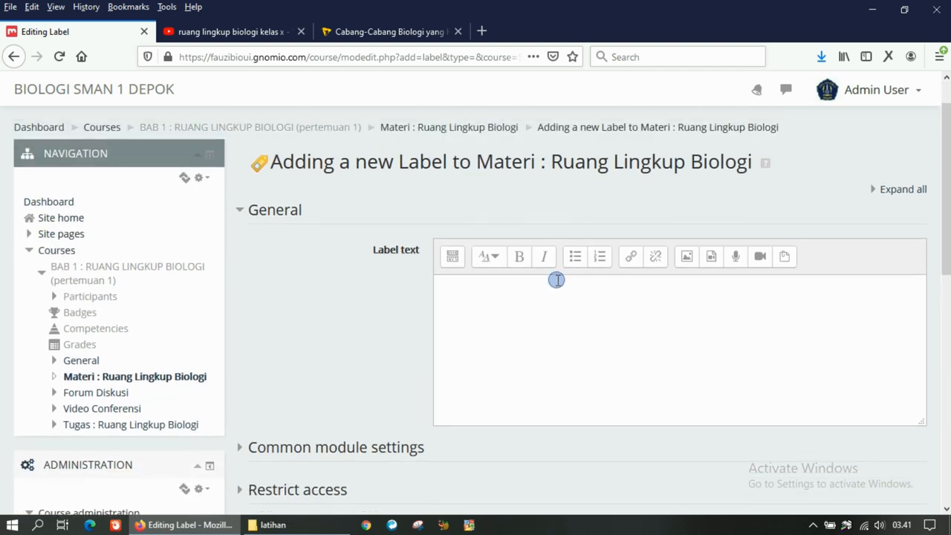
click(523, 296)
text(Simaklah tayangan video di bawah ini... Catatlah hal-hal yang penting serta catat pula materi yang belum di pahami atau kurang dimengerti... Ajukan pertanyaan di Forum diskusi untuk materi atau ada hal yang belum dimengerti..)
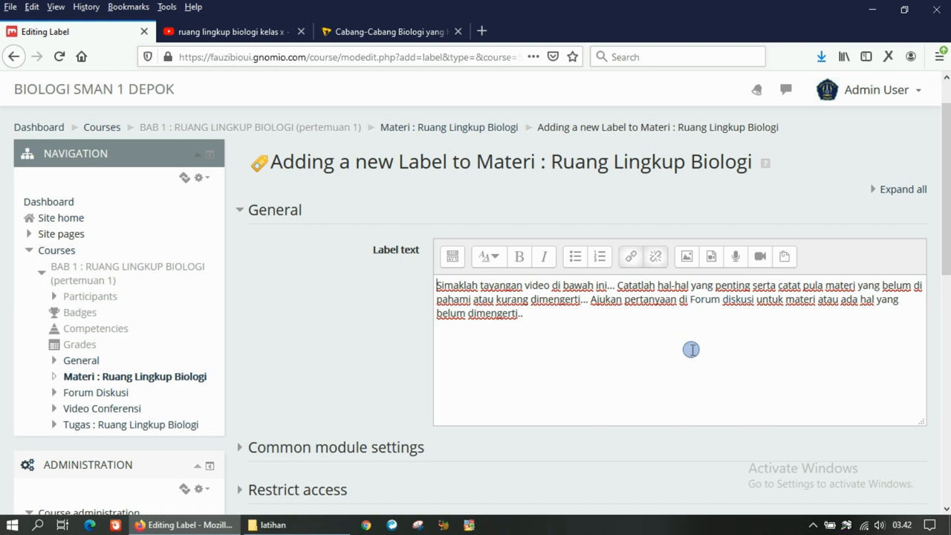
click(545, 318)
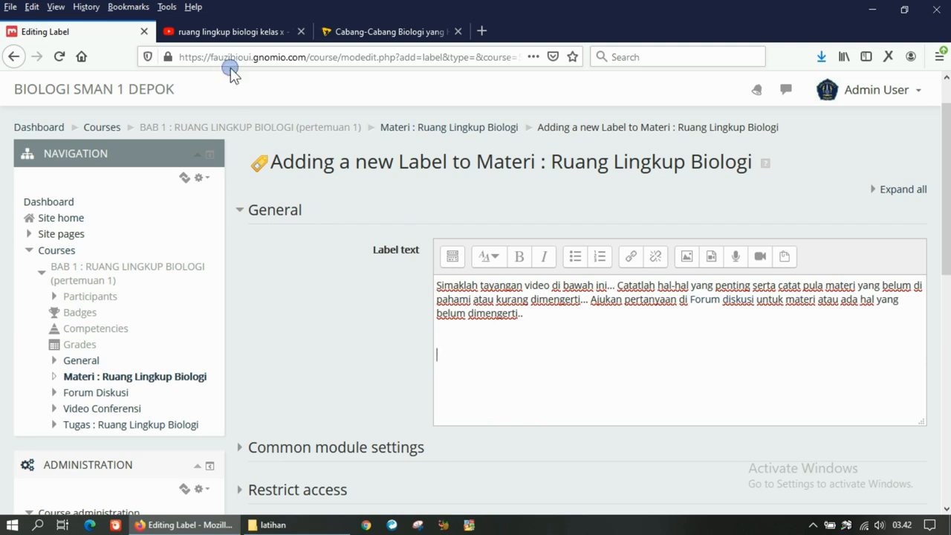
Step: Switch to YouTube, search for "ruang lingkup biologi kelas x" and open the video "Materi Ruang Lingkup Biologi - adnanbiologi"
click(230, 38)
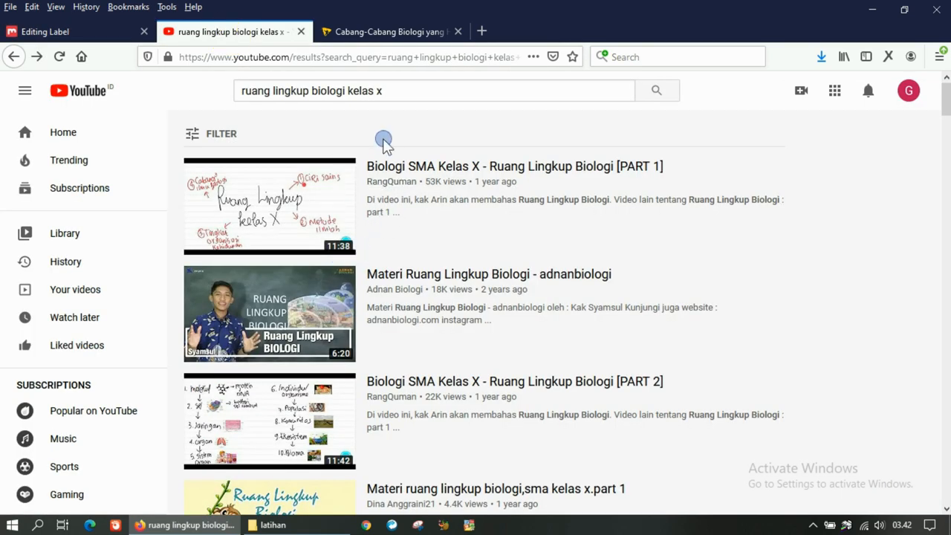
drag(401, 90, 201, 79)
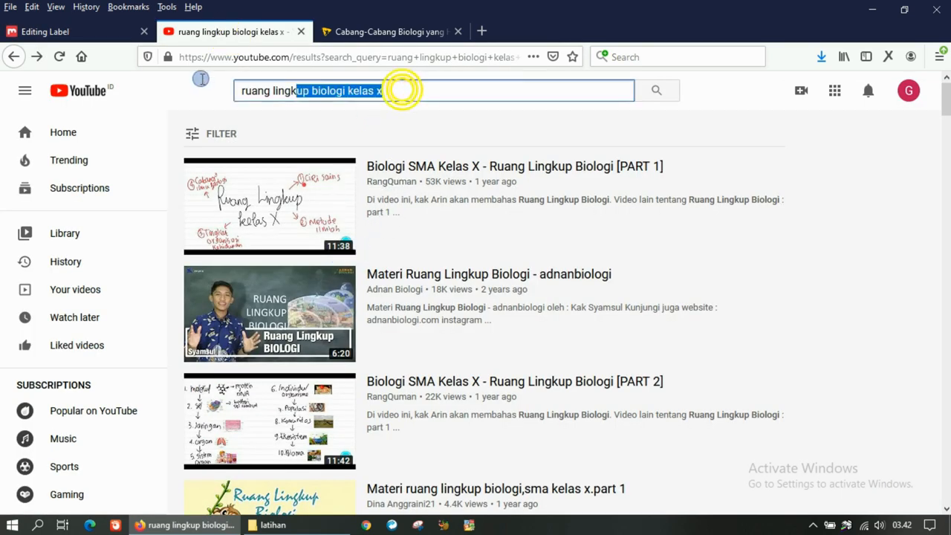
click(654, 88)
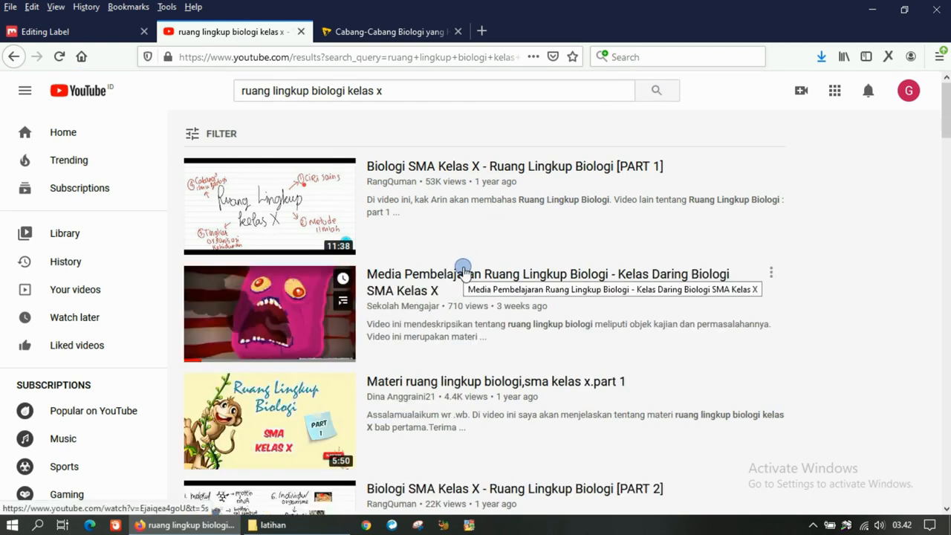
scroll(528, 245, down, 5)
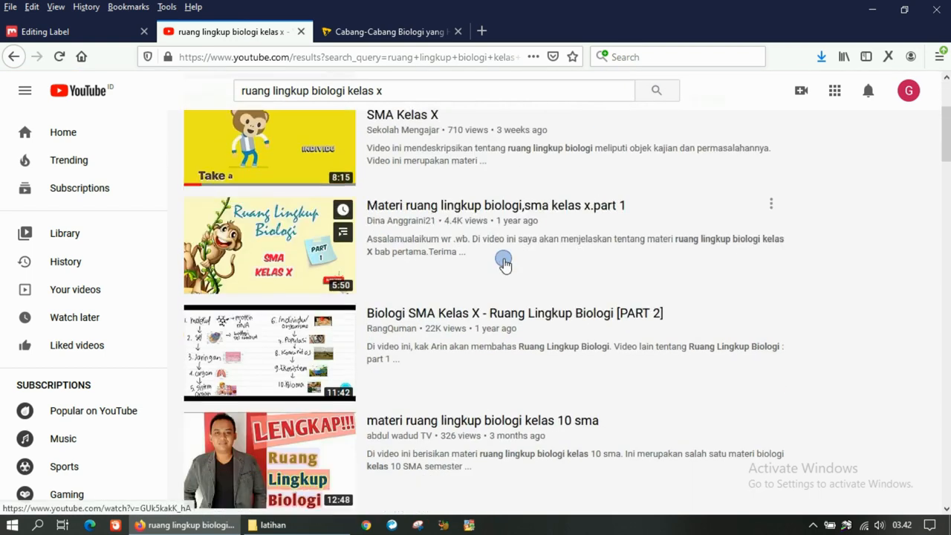
scroll(504, 262, up, 5)
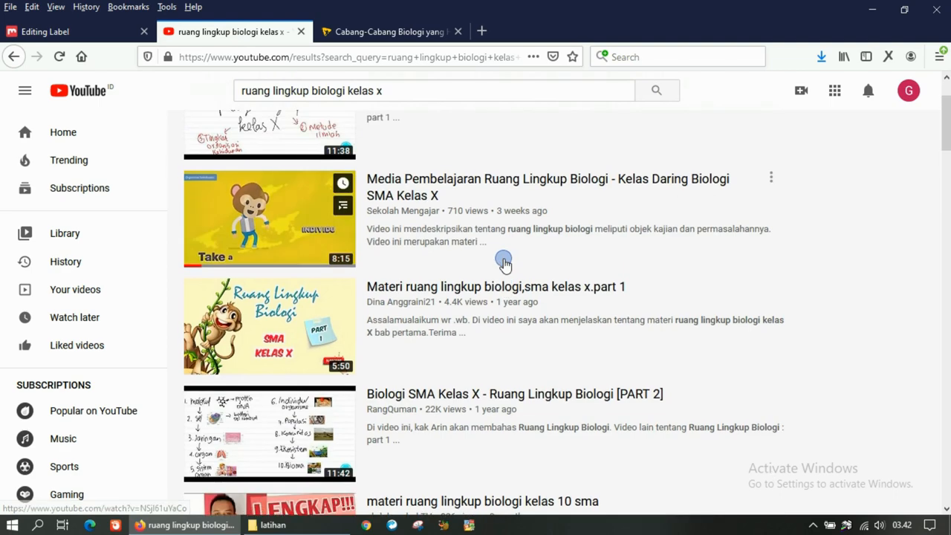
scroll(504, 262, down, 6)
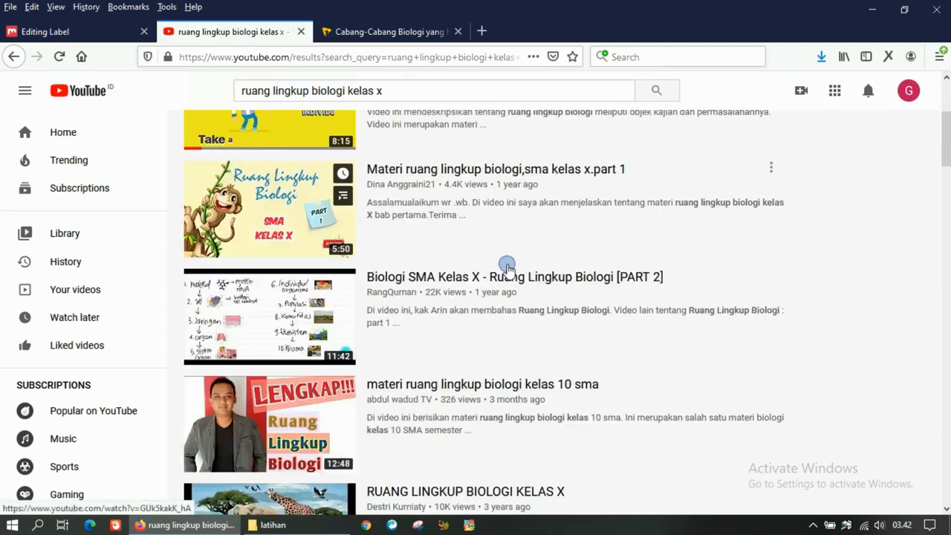
scroll(507, 267, down, 3)
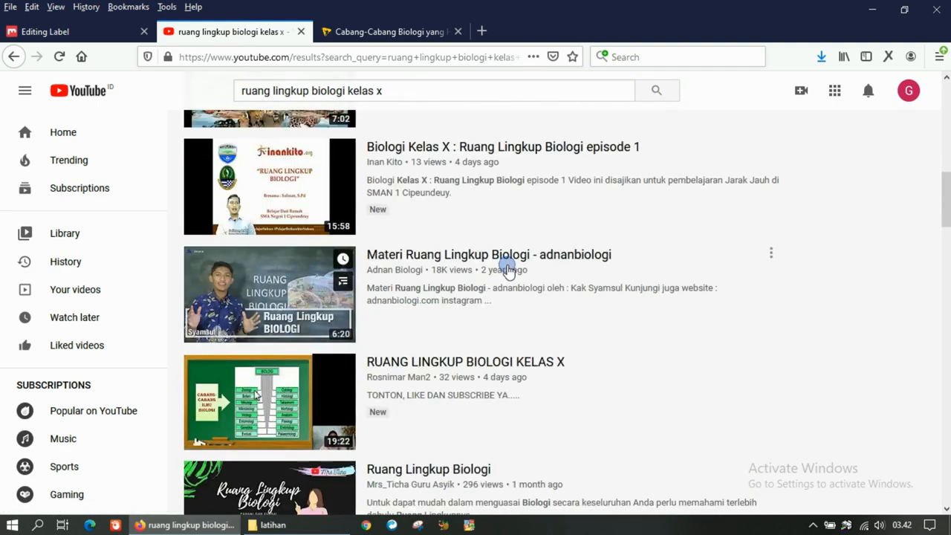
click(421, 260)
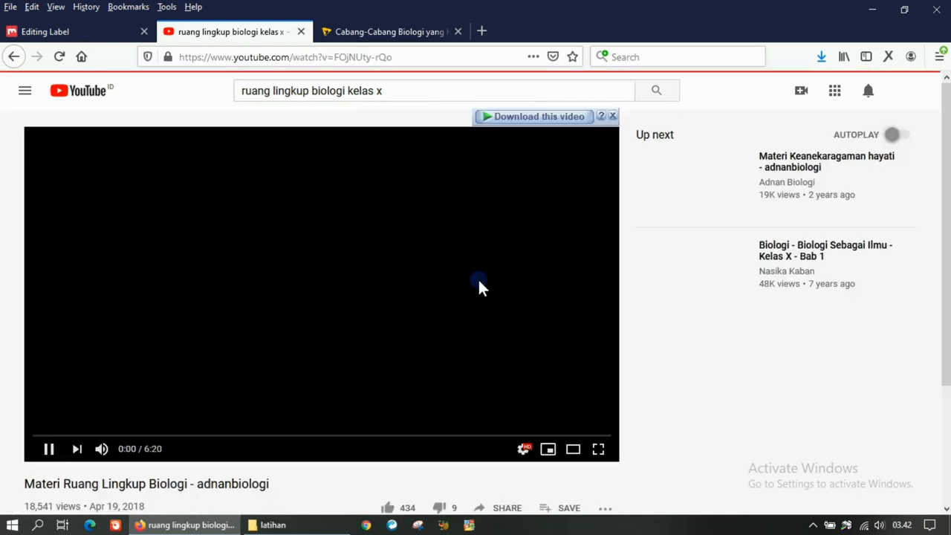
Step: Mute the "Materi Ruang Lingkup Biologi - adnanbiologi" video and copy its share link
scroll(483, 239, down, 2)
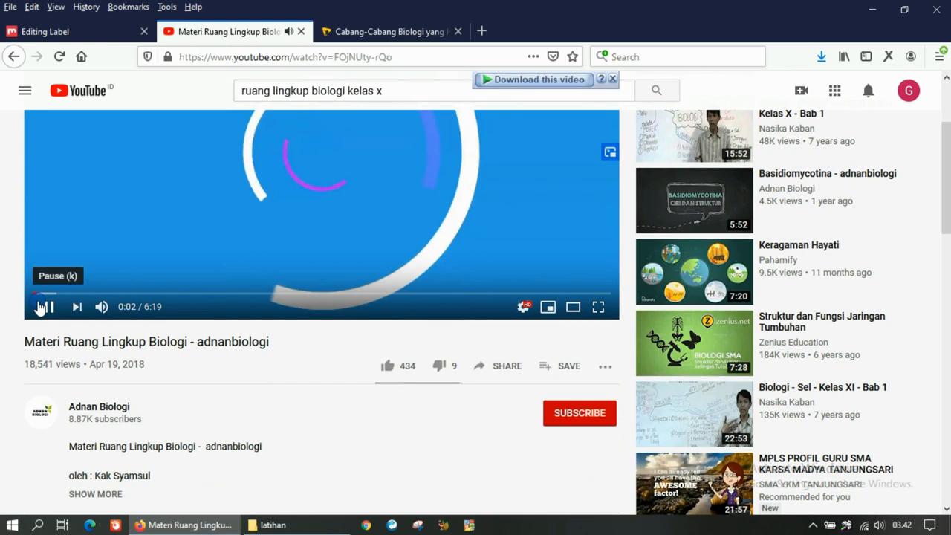
click(100, 306)
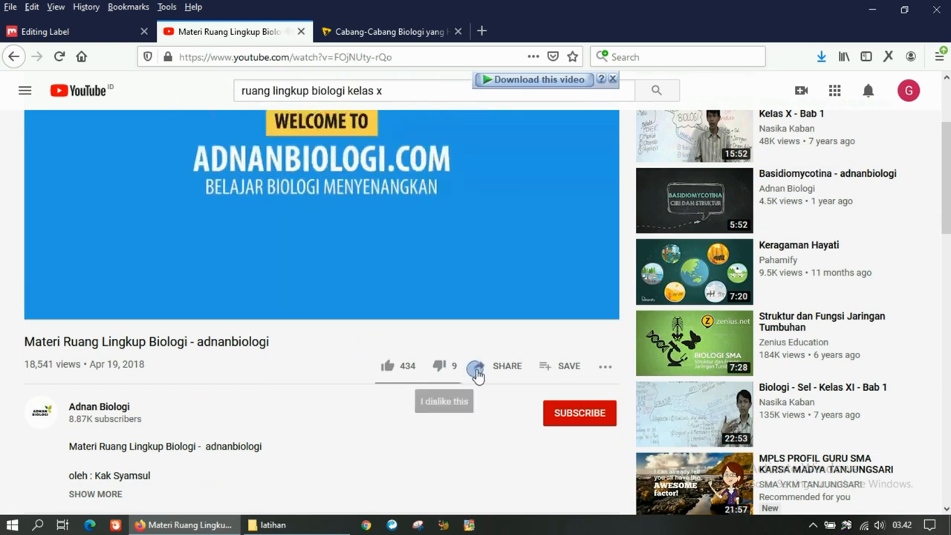
click(501, 367)
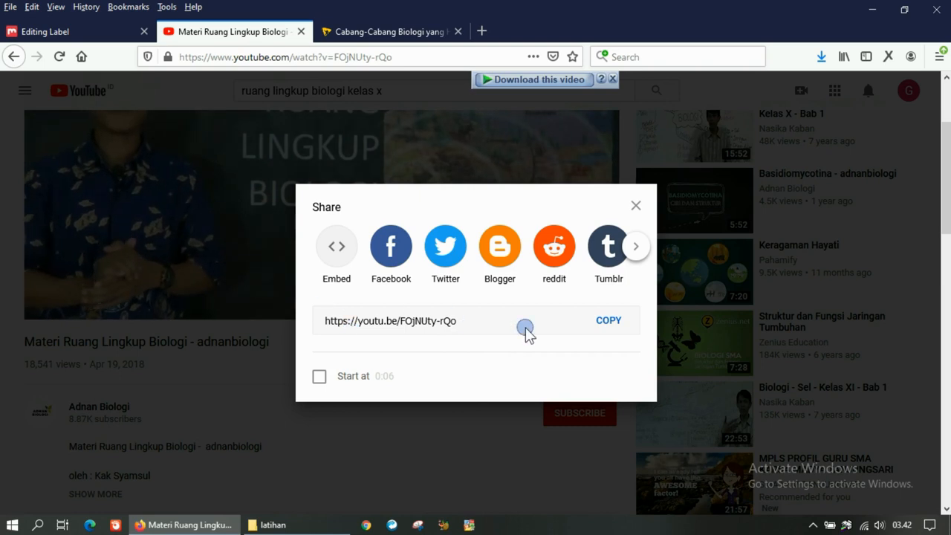
click(607, 321)
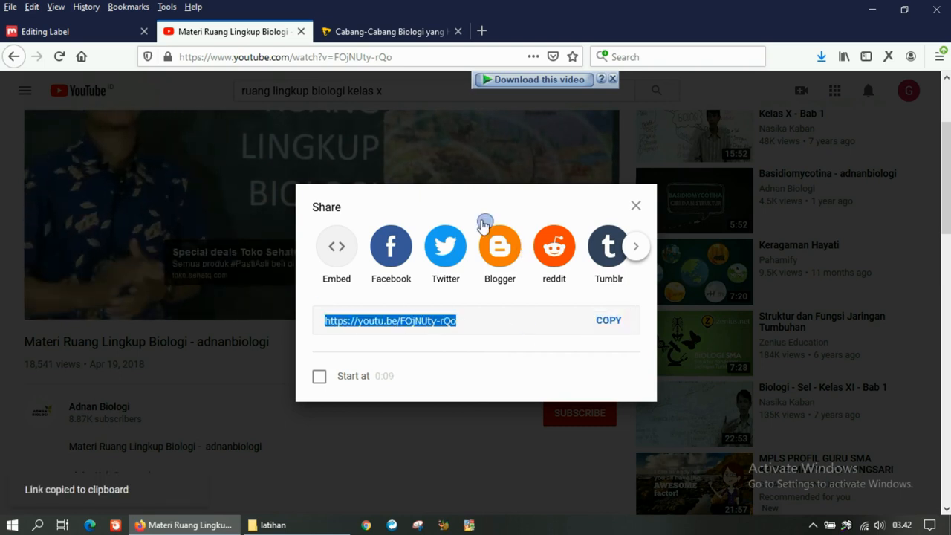
click(78, 33)
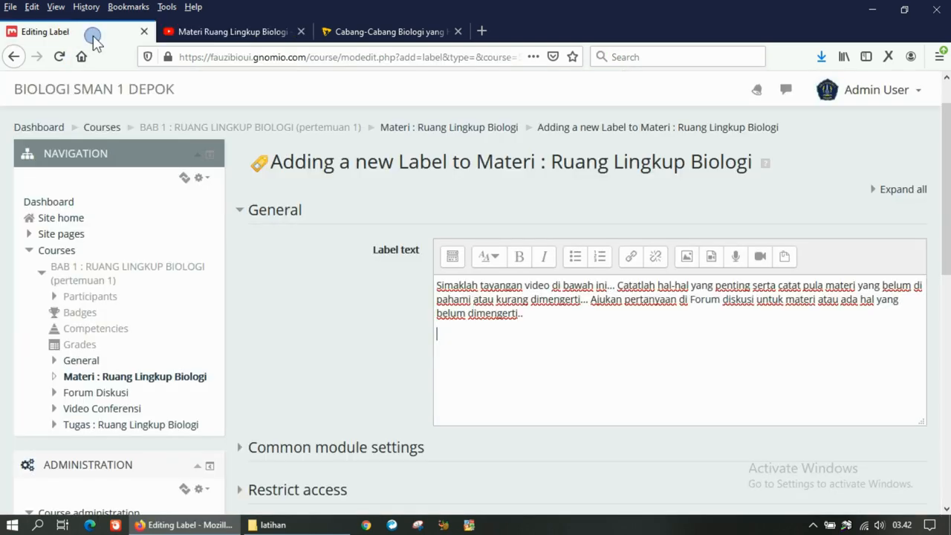
click(631, 262)
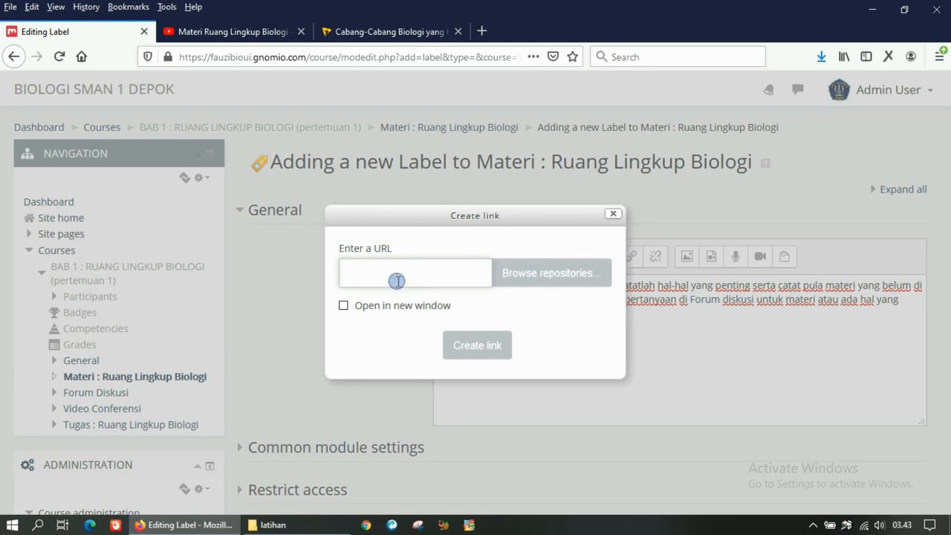
key(ctrl+v)
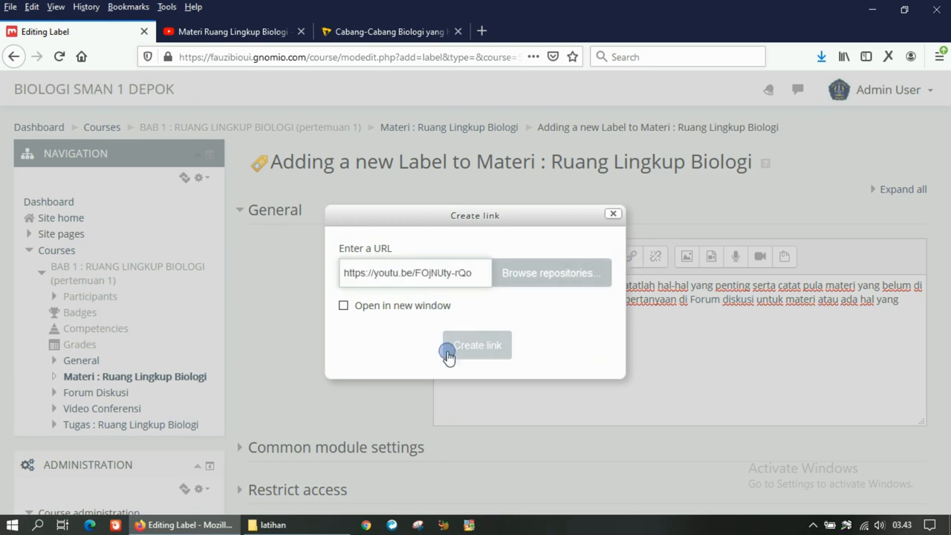
click(343, 307)
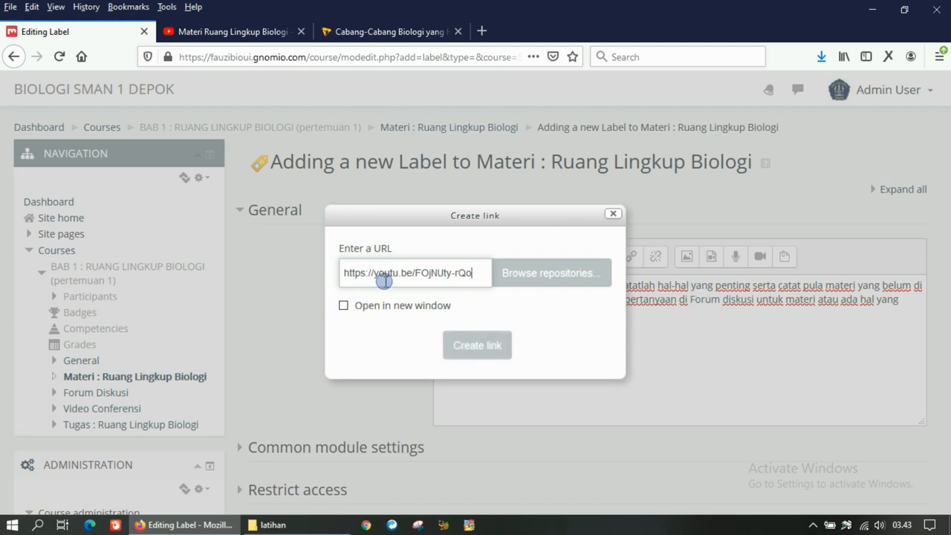
click(349, 306)
click(480, 347)
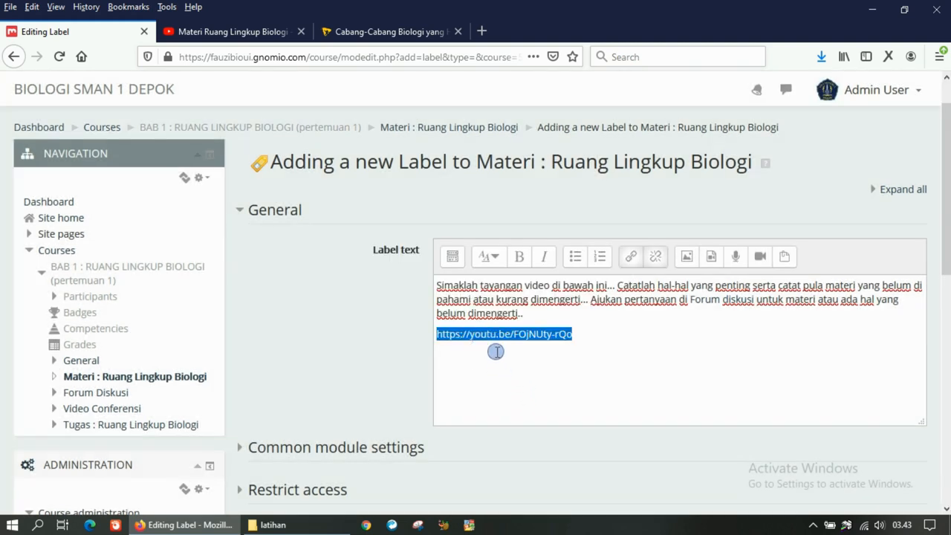
click(611, 346)
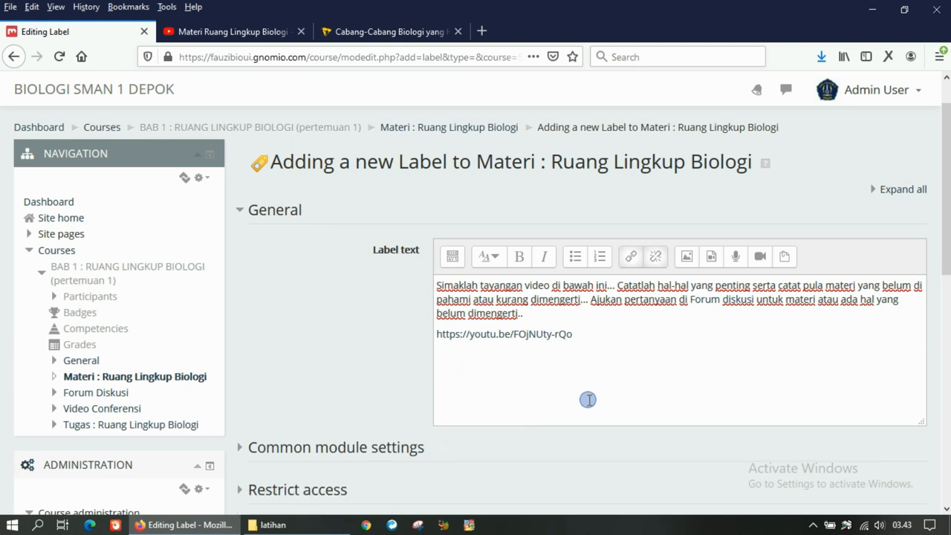
Step: Save the new label and return to the course page
scroll(579, 390, down, 2)
scroll(578, 394, down, 3)
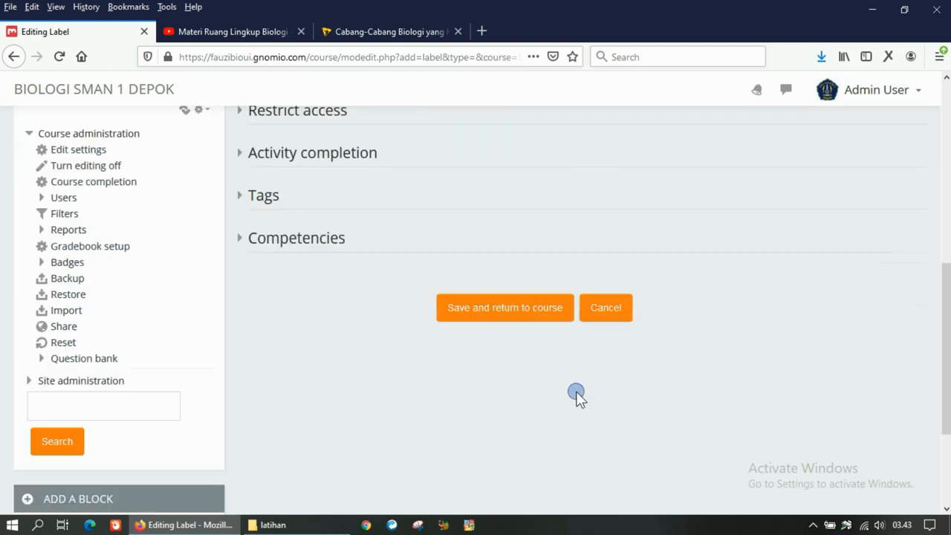
click(522, 314)
click(521, 315)
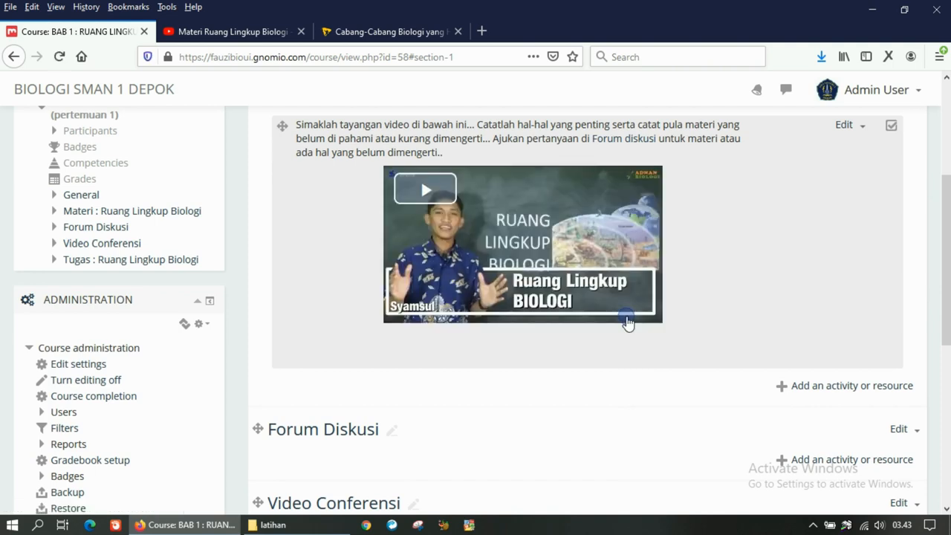
Step: Test the embedded video in the "Materi : Ruang Lingkup Biologi" section by playing it, viewing it full screen, and pausing it
scroll(420, 181, up, 1)
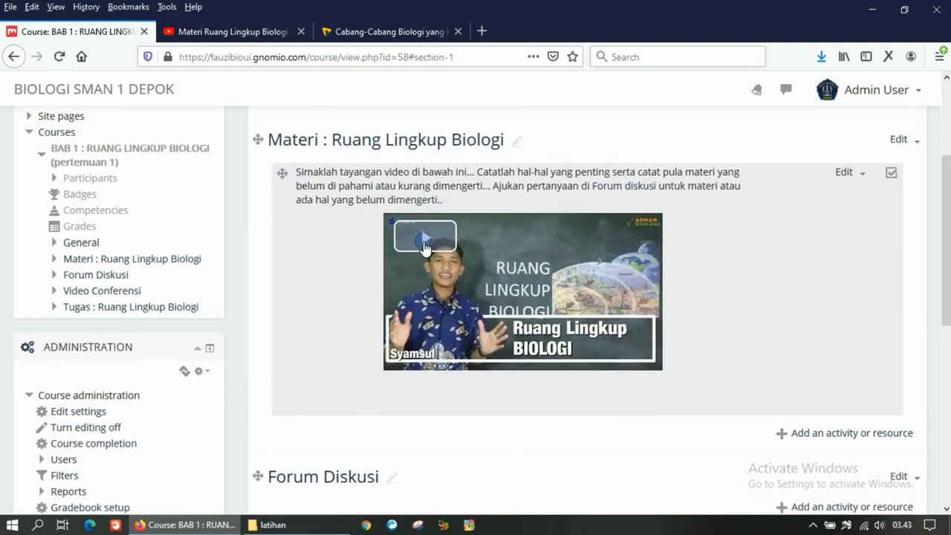
click(430, 239)
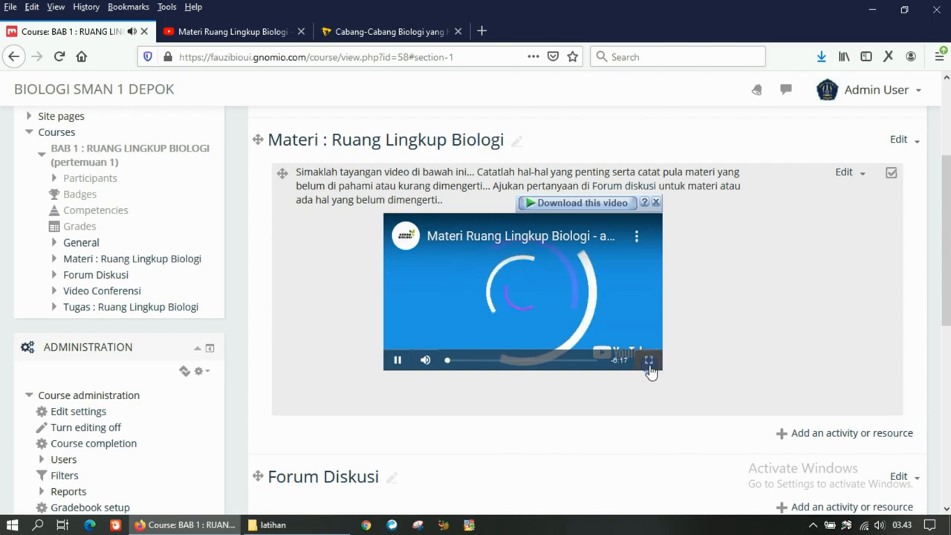
click(649, 362)
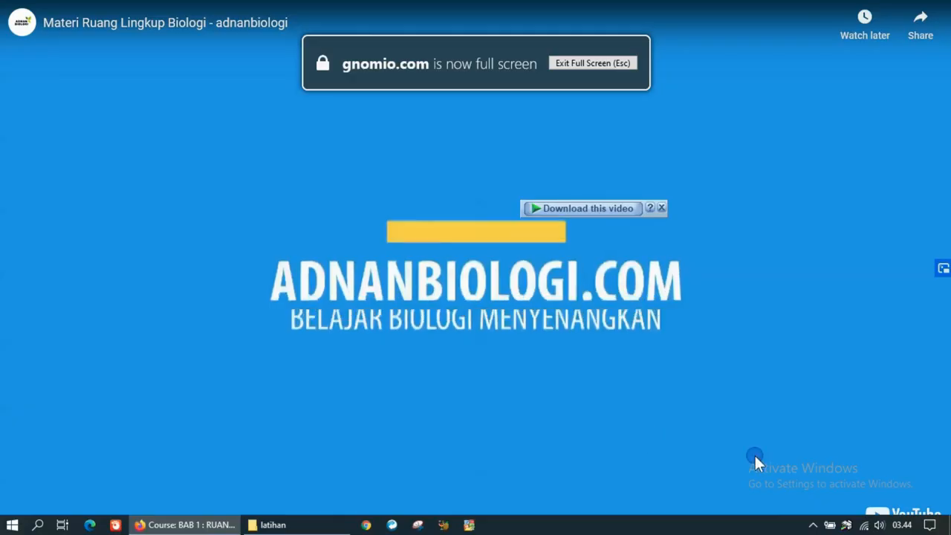
double_click(789, 373)
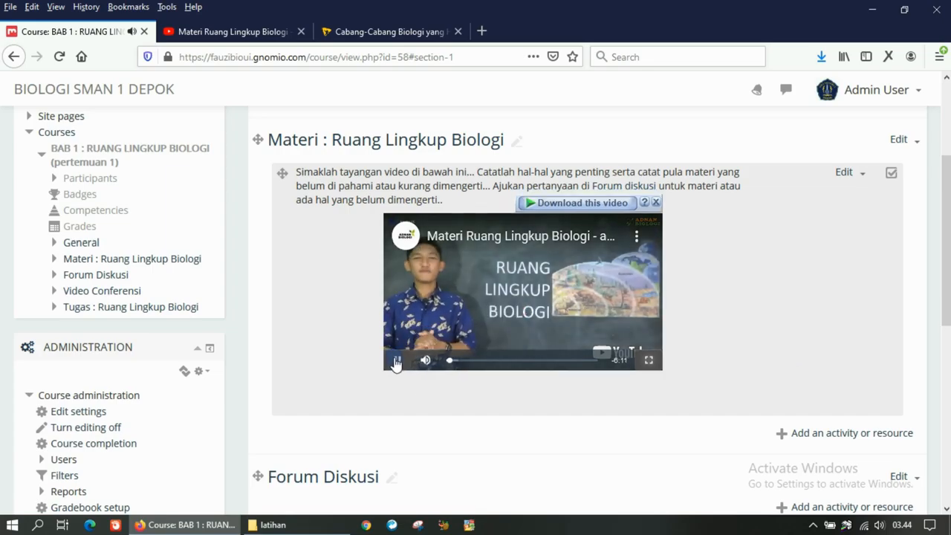
click(397, 362)
click(401, 363)
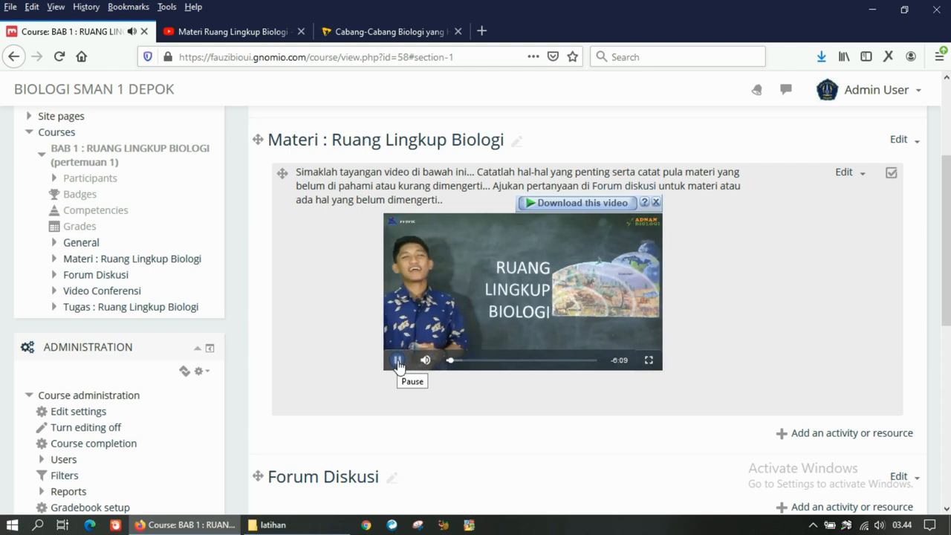
click(398, 362)
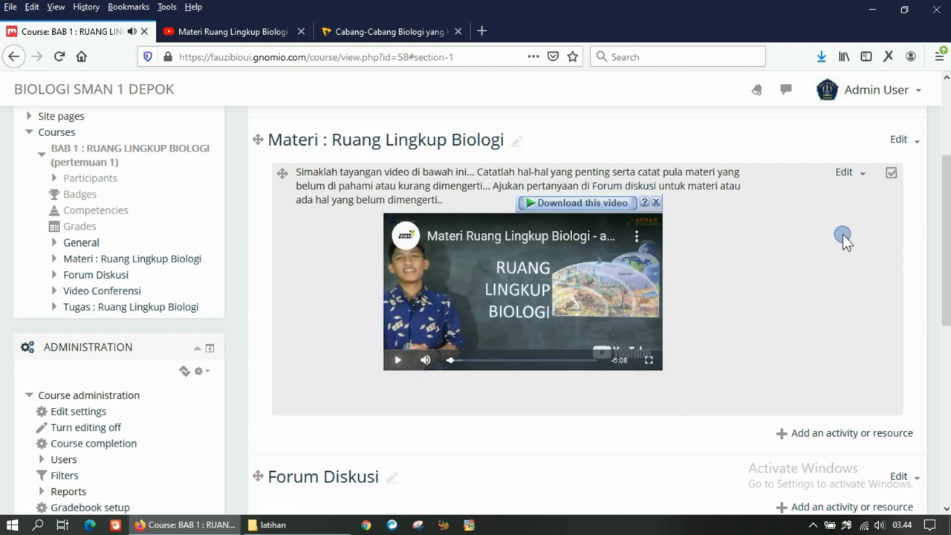
Step: Reopen the video label's settings for editing and add blank lines below the YouTube link in its text
click(860, 179)
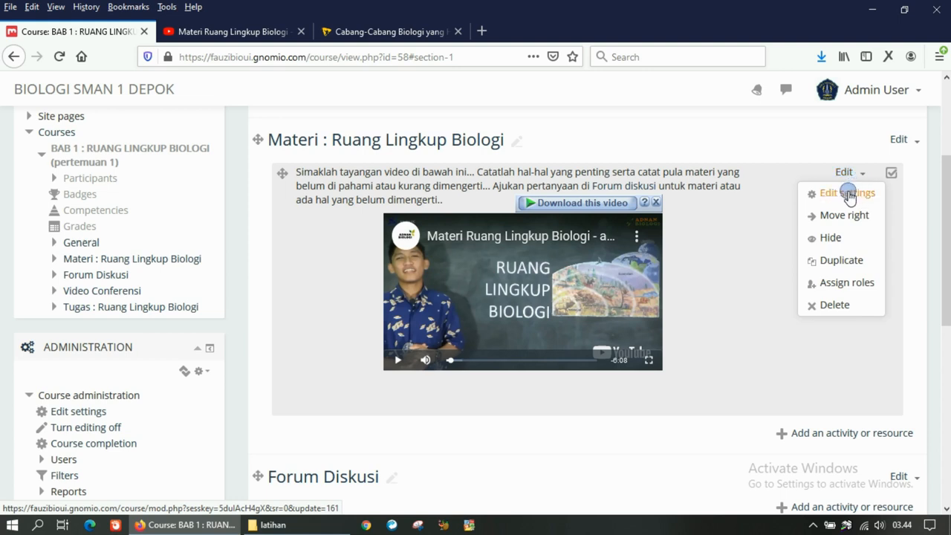
click(848, 193)
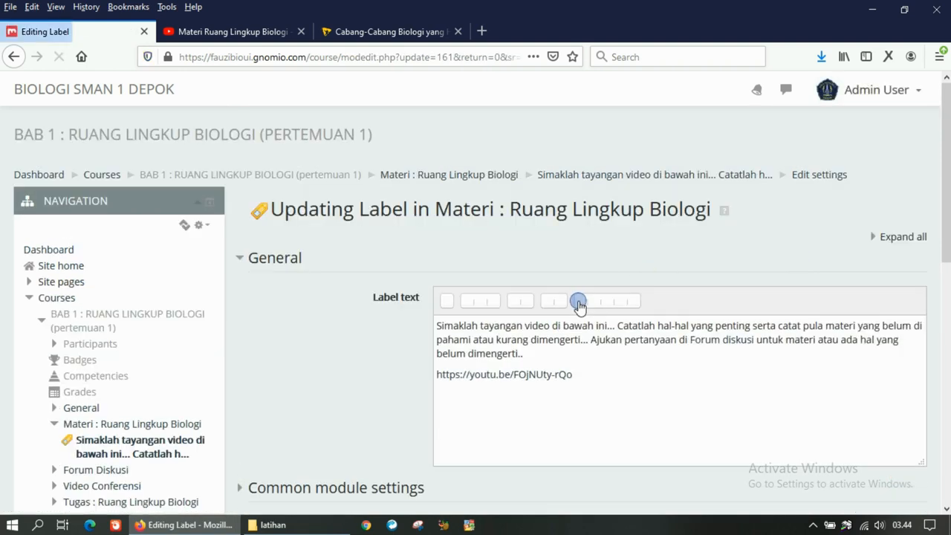
scroll(539, 325, down, 1)
click(539, 309)
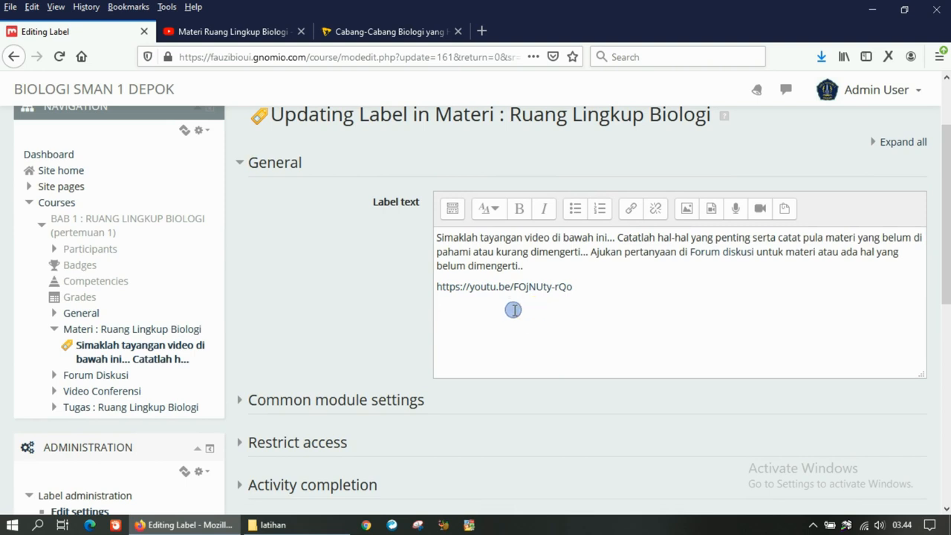
click(498, 298)
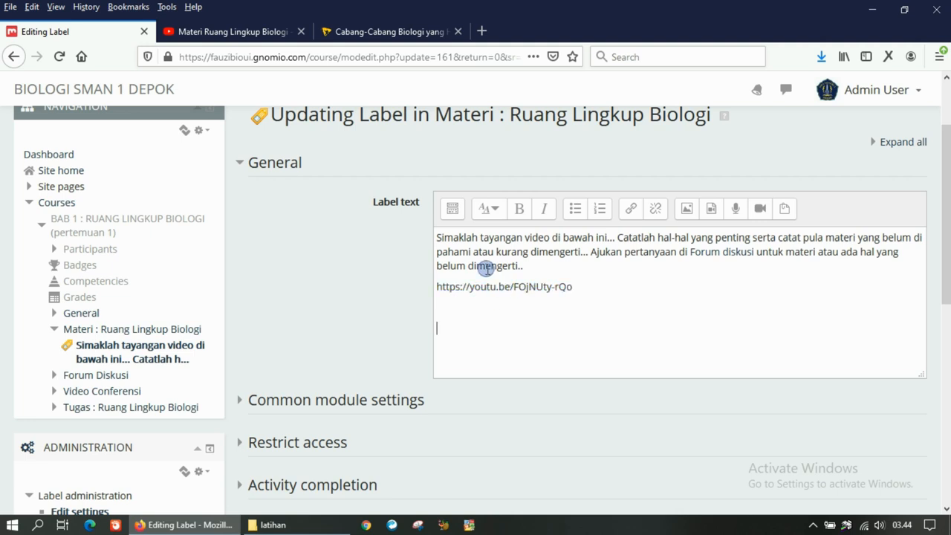
Step: Go back to the YouTube search results and open the 12:20 video titled "Ruang Lingkup Biologi"
click(256, 36)
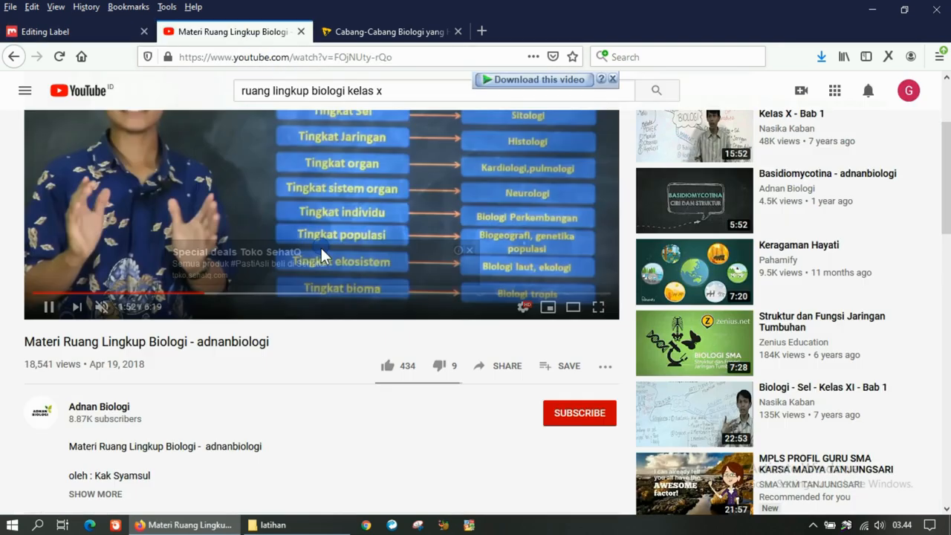
click(11, 56)
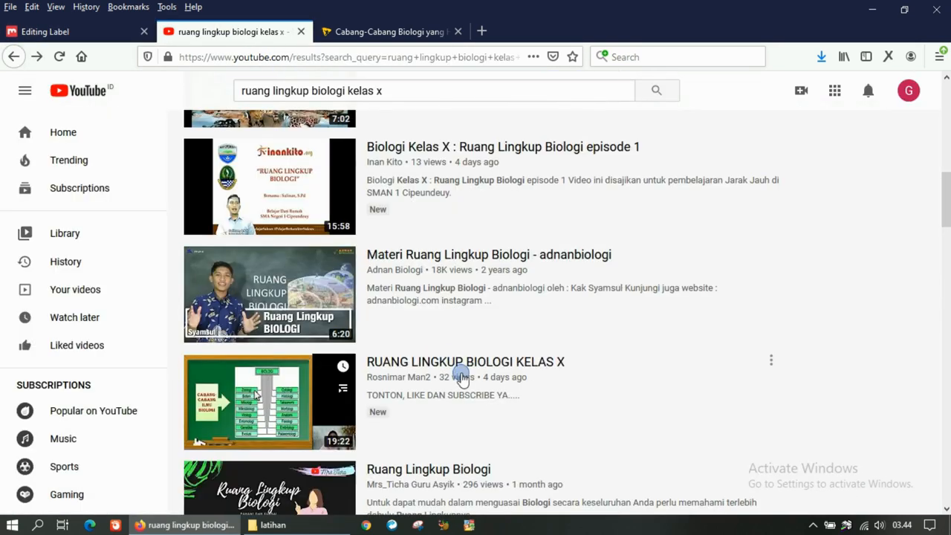
scroll(461, 375, down, 5)
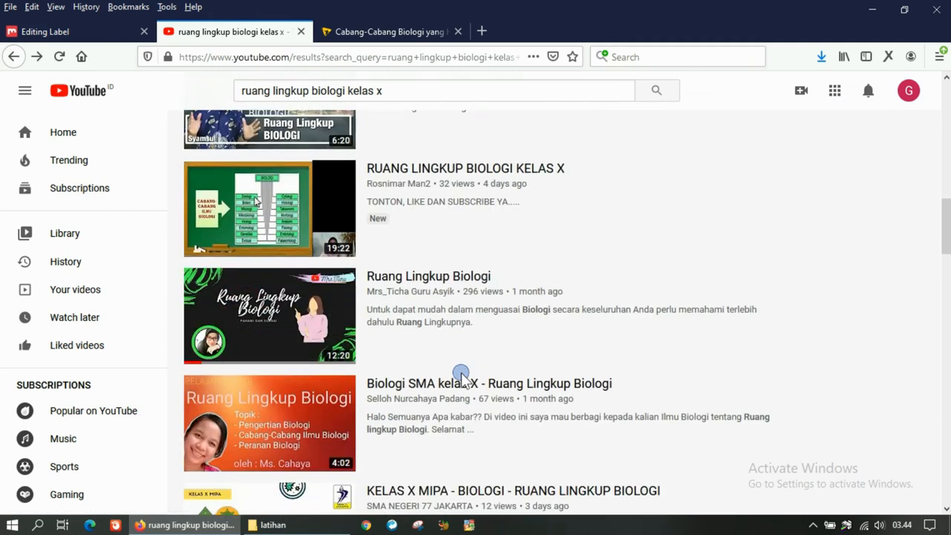
click(426, 233)
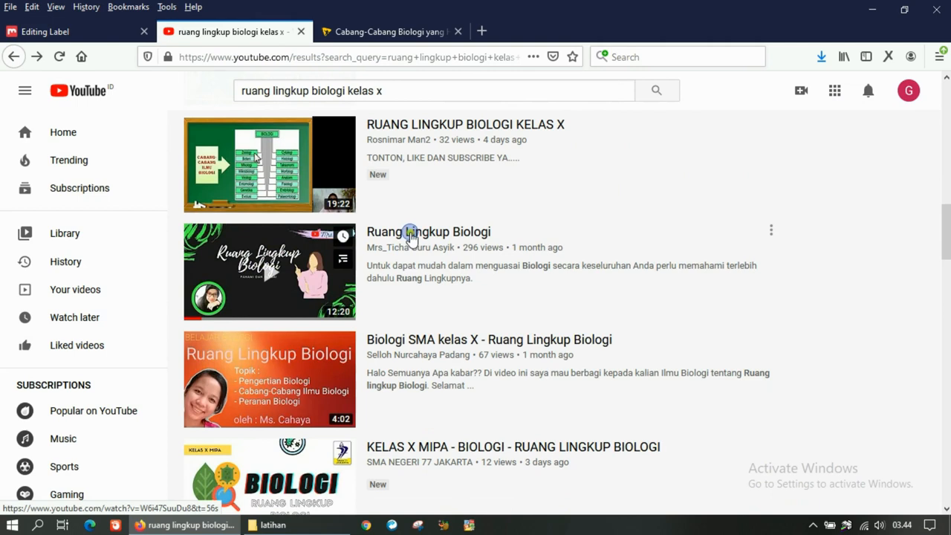
click(407, 235)
scroll(520, 317, down, 2)
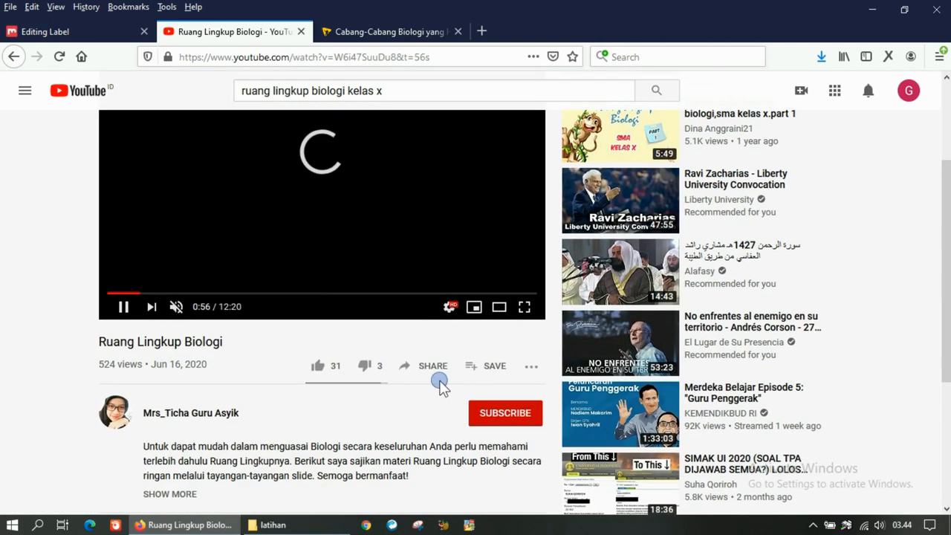
Step: Pause the "Ruang Lingkup Biologi" video and copy its share link
click(123, 307)
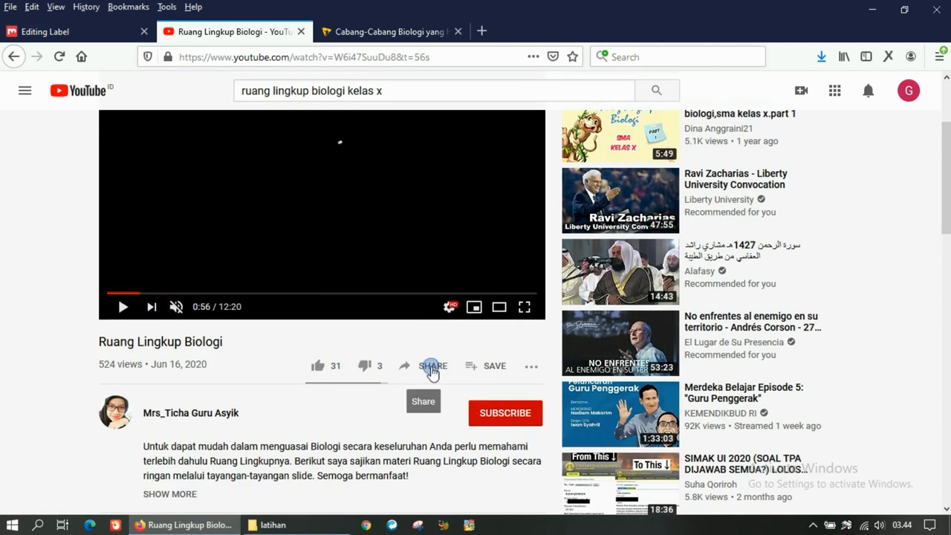
click(429, 366)
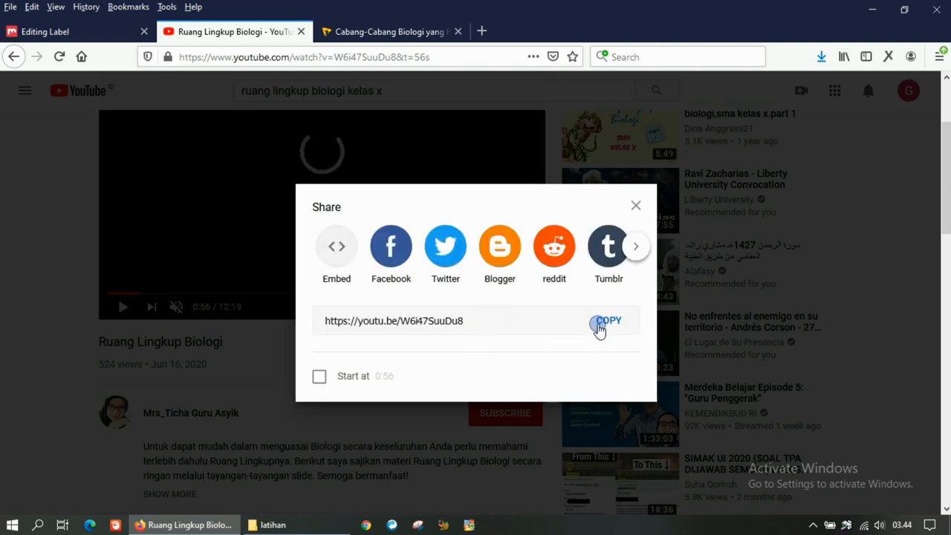
click(605, 325)
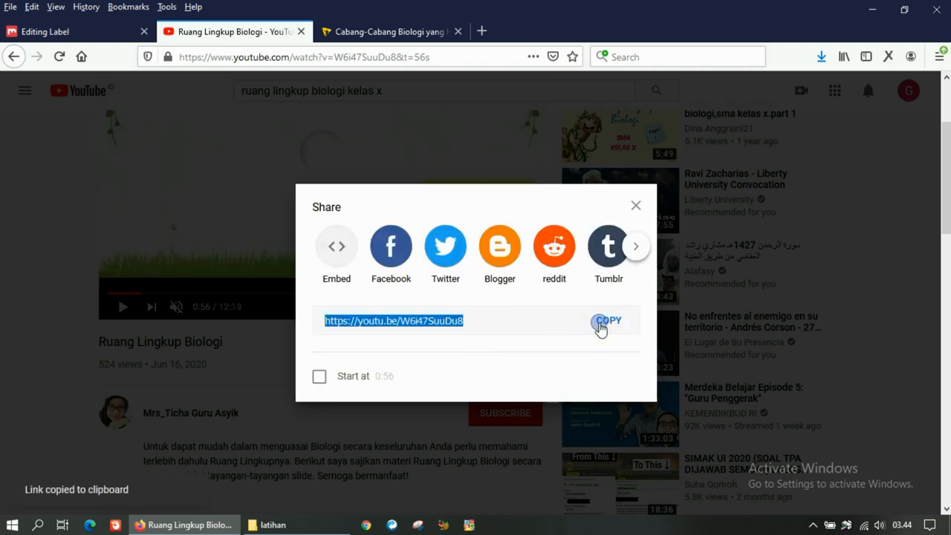
click(635, 206)
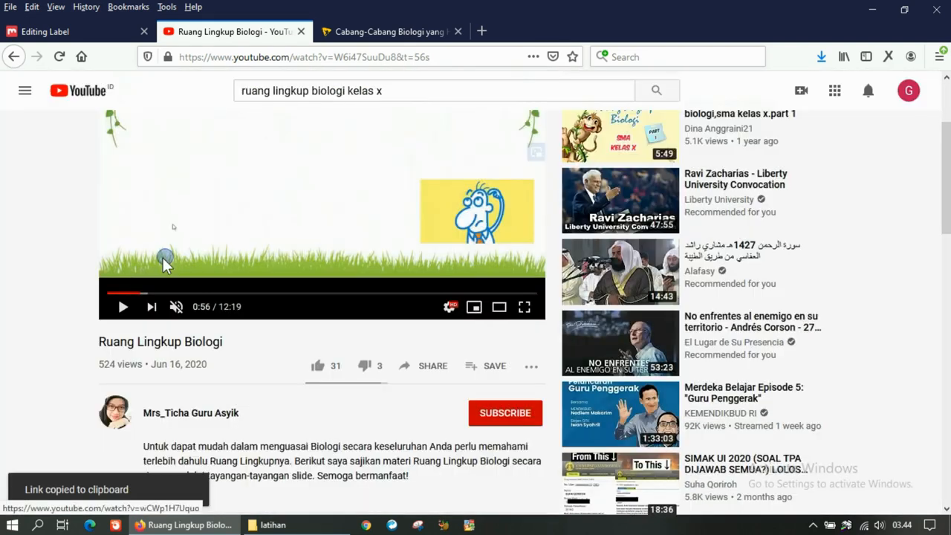
click(83, 31)
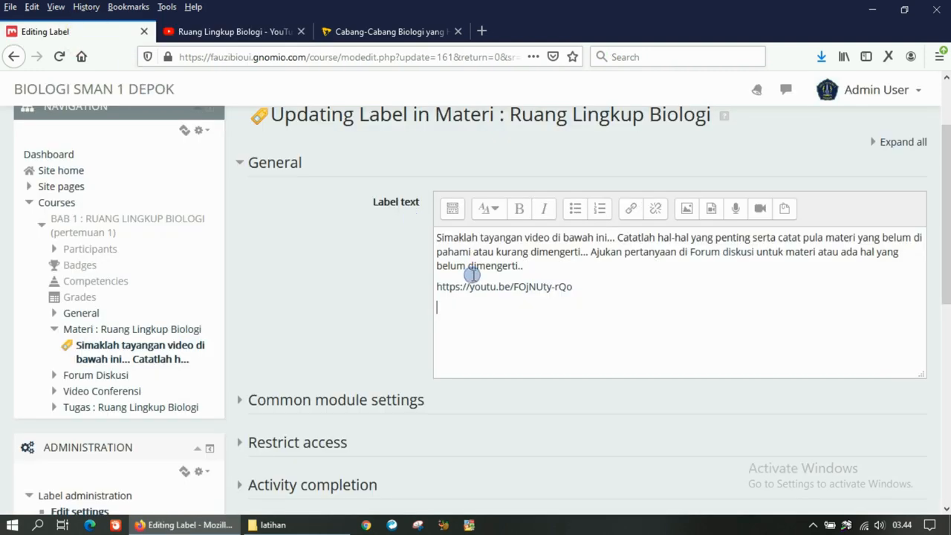
click(629, 213)
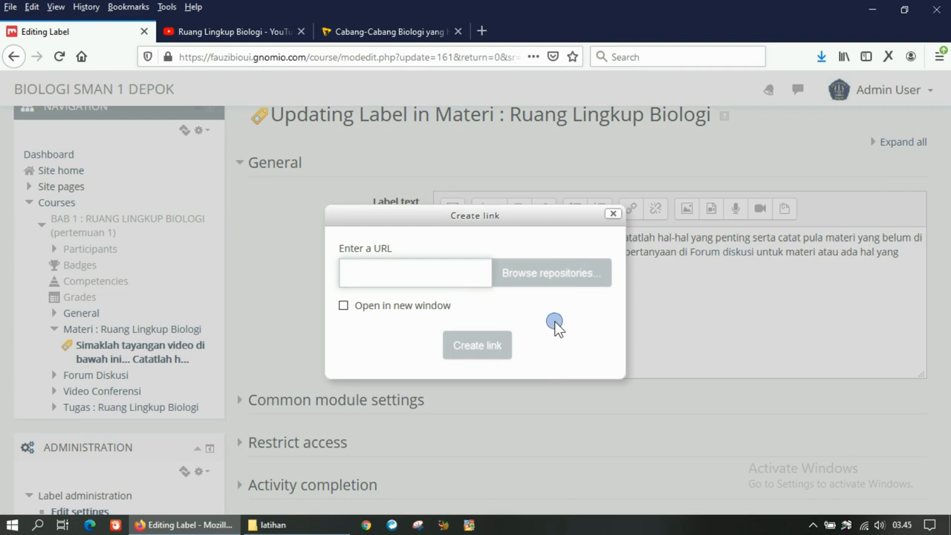
key(ctrl+v)
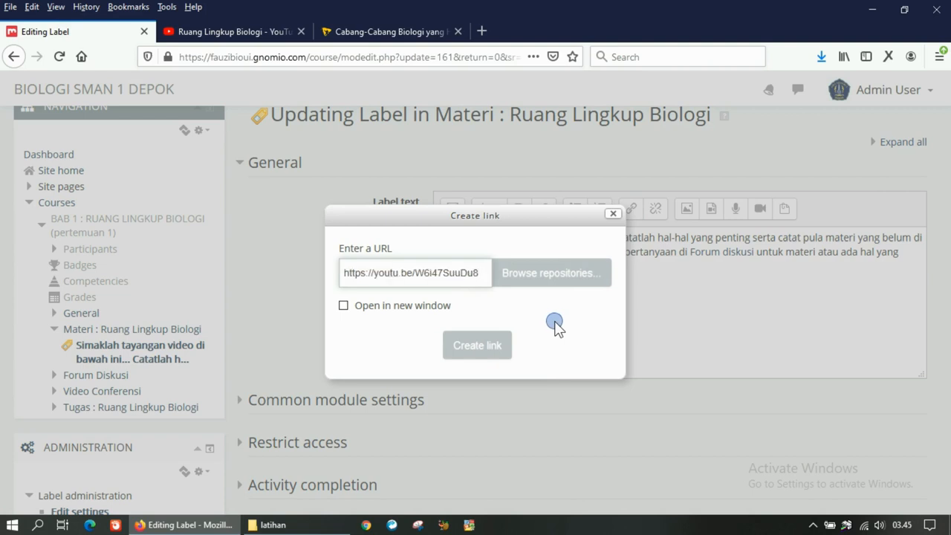
click(494, 358)
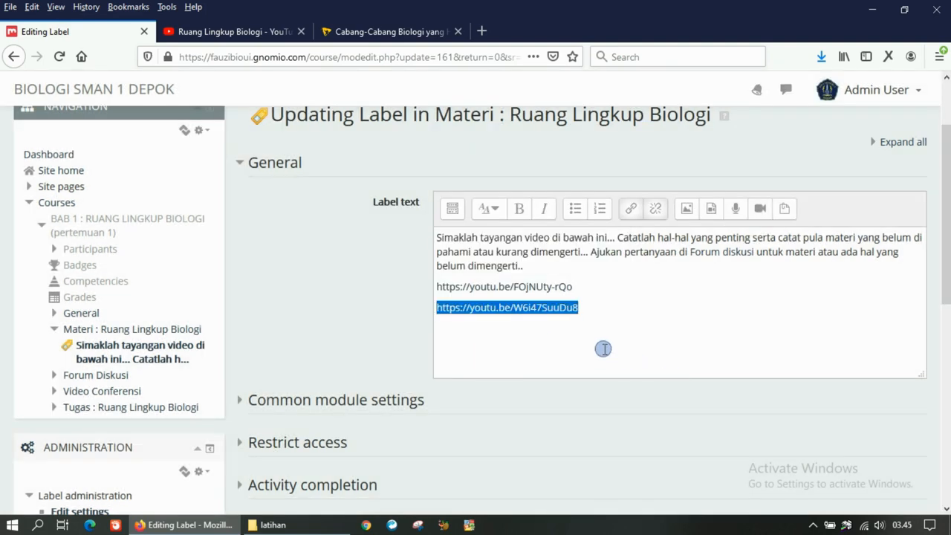
click(593, 329)
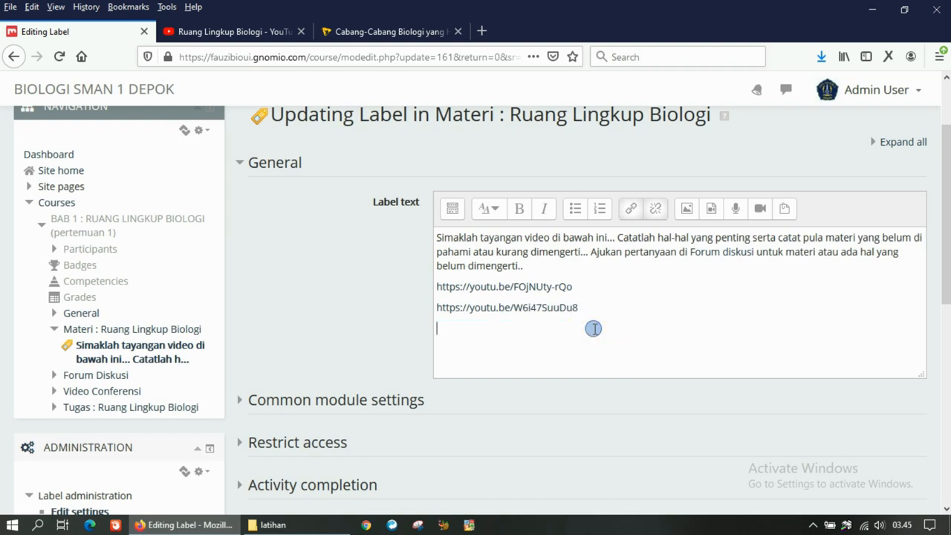
scroll(594, 329, down, 5)
click(537, 410)
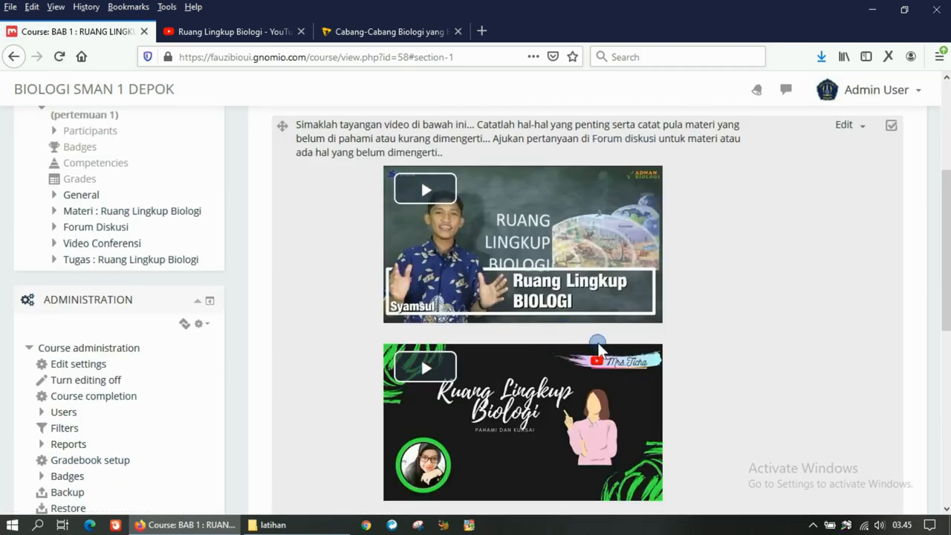
Step: Reopen the video label's settings for editing and place the cursor on the line below the second YouTube link
scroll(413, 234, up, 1)
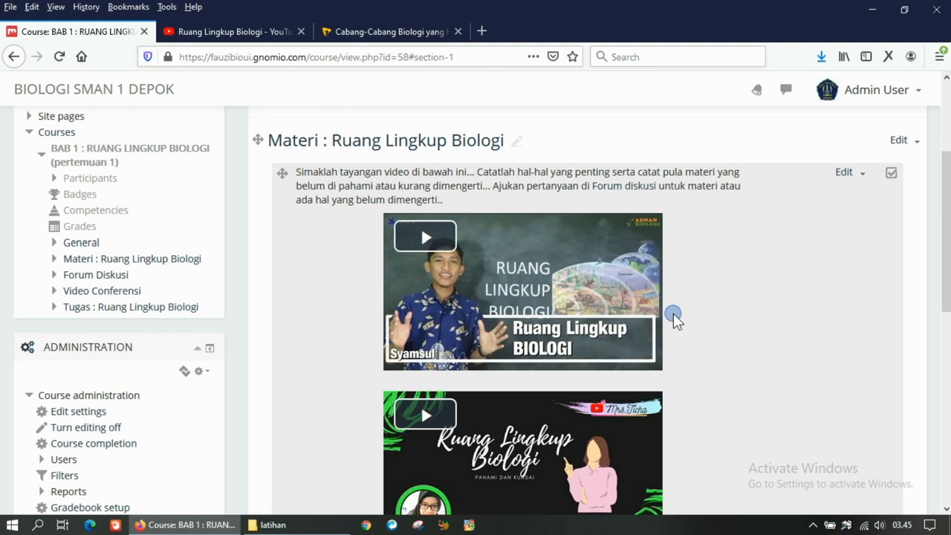
scroll(673, 313, down, 2)
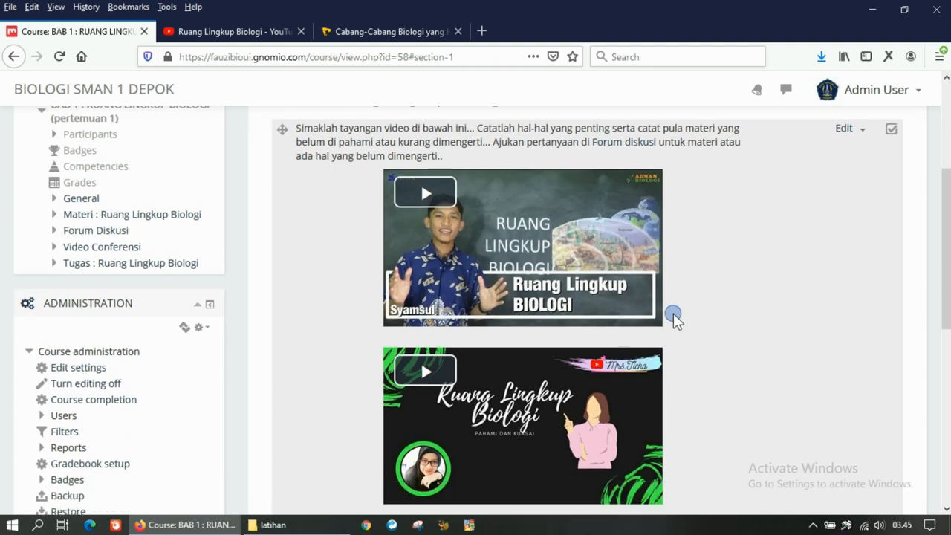
scroll(707, 334, down, 3)
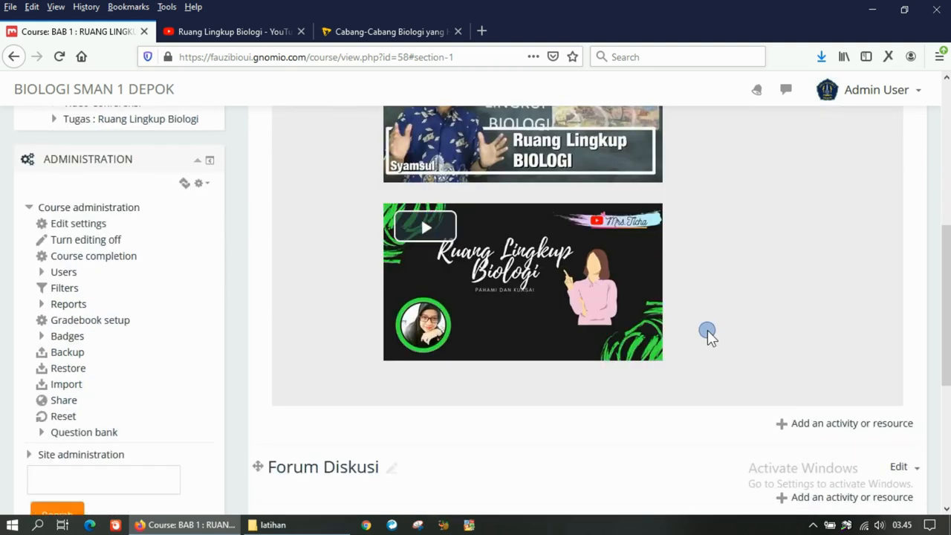
scroll(707, 334, up, 4)
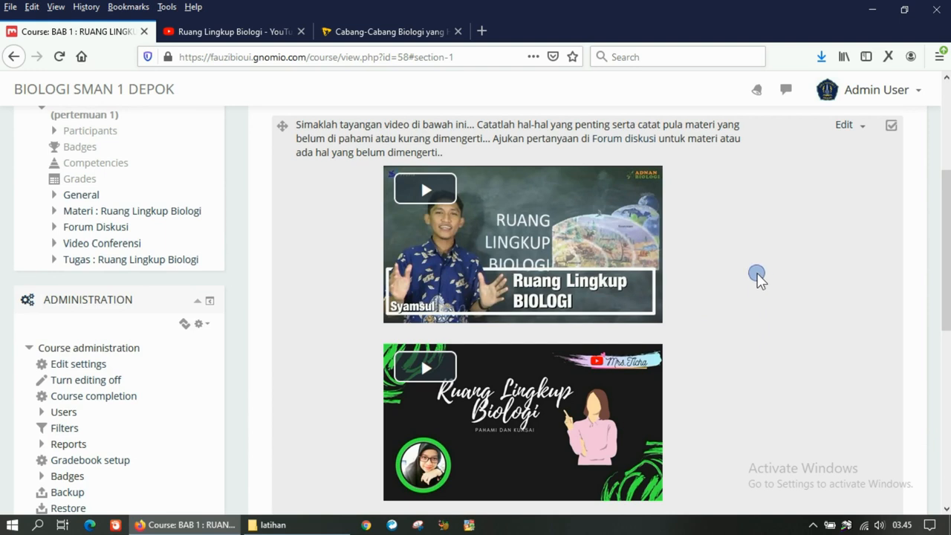
scroll(756, 275, down, 1)
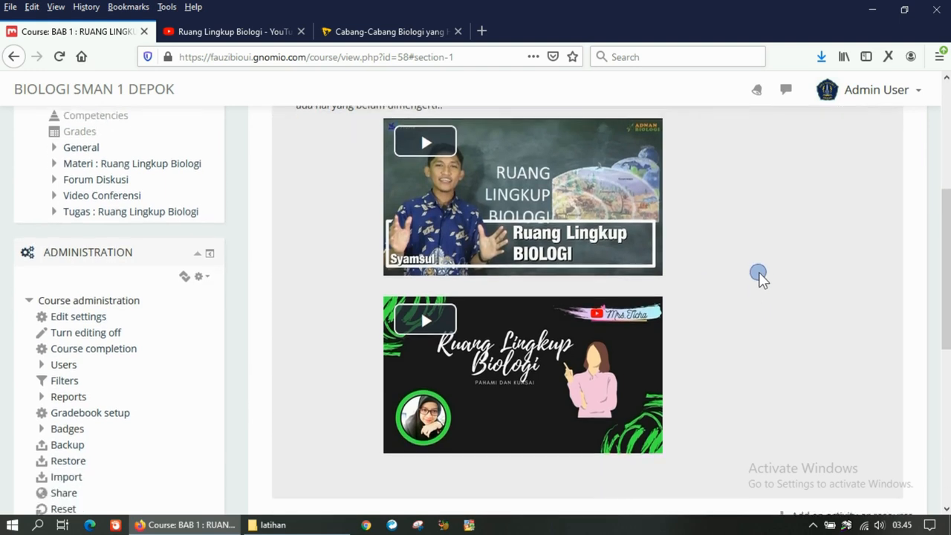
scroll(758, 275, up, 2)
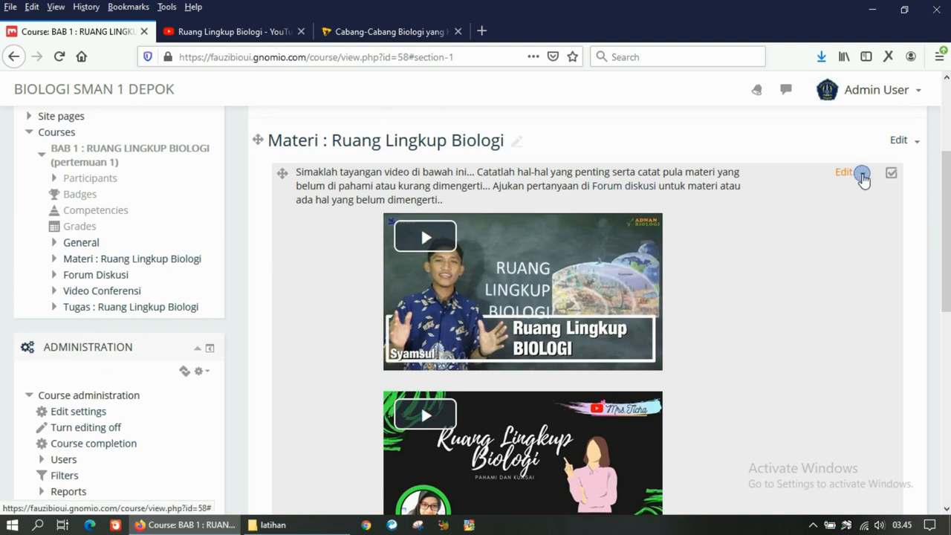
click(860, 174)
click(852, 193)
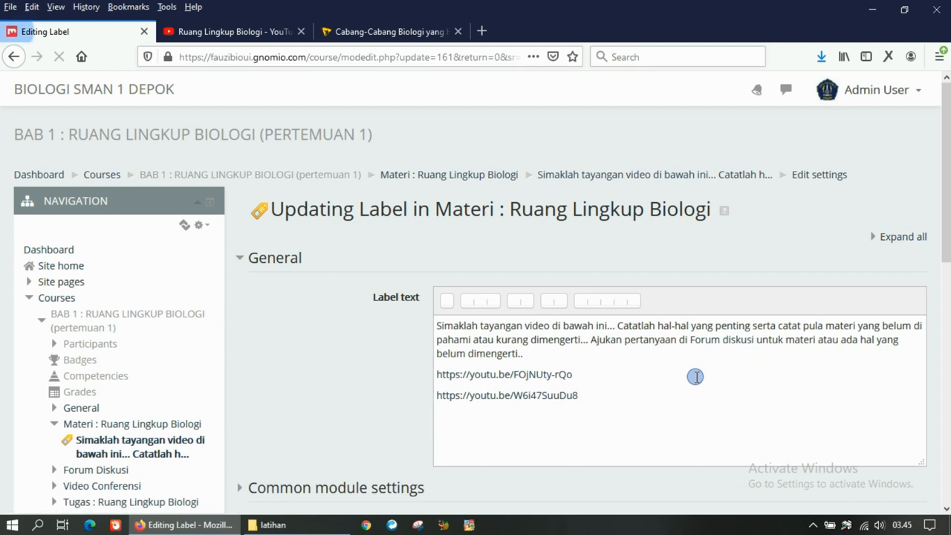
scroll(695, 377, down, 1)
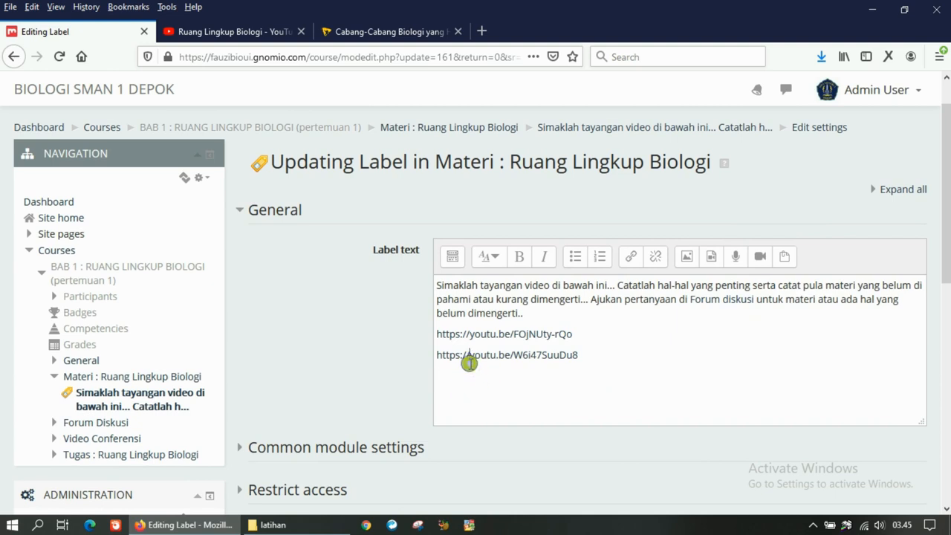
click(531, 394)
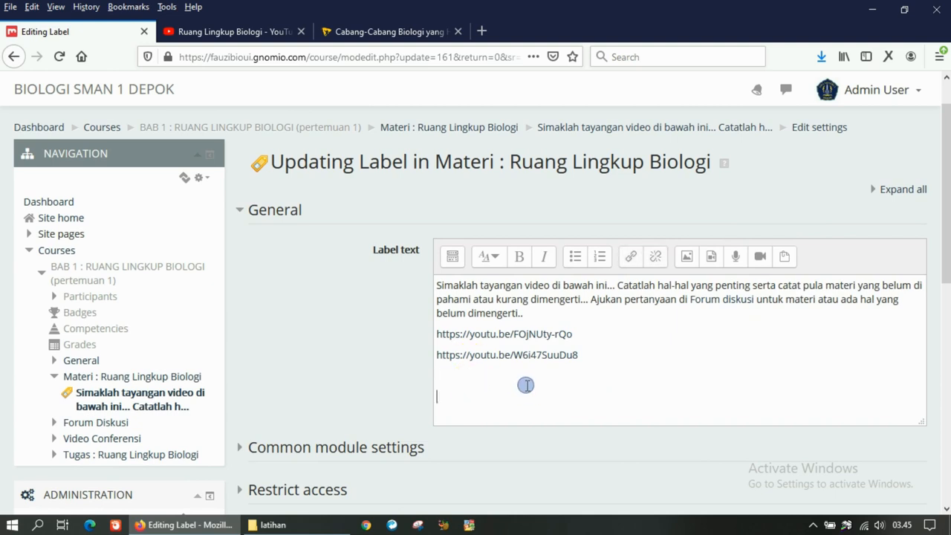
click(513, 335)
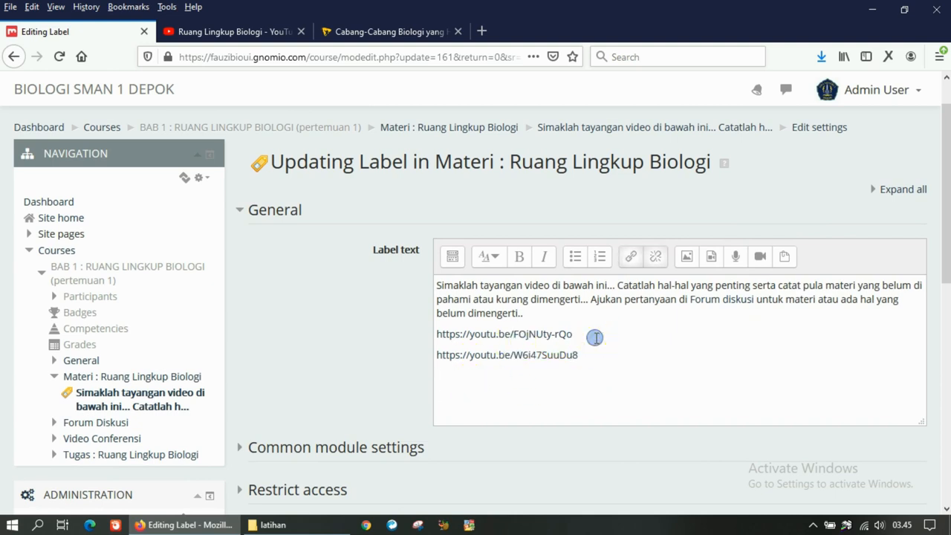
click(532, 375)
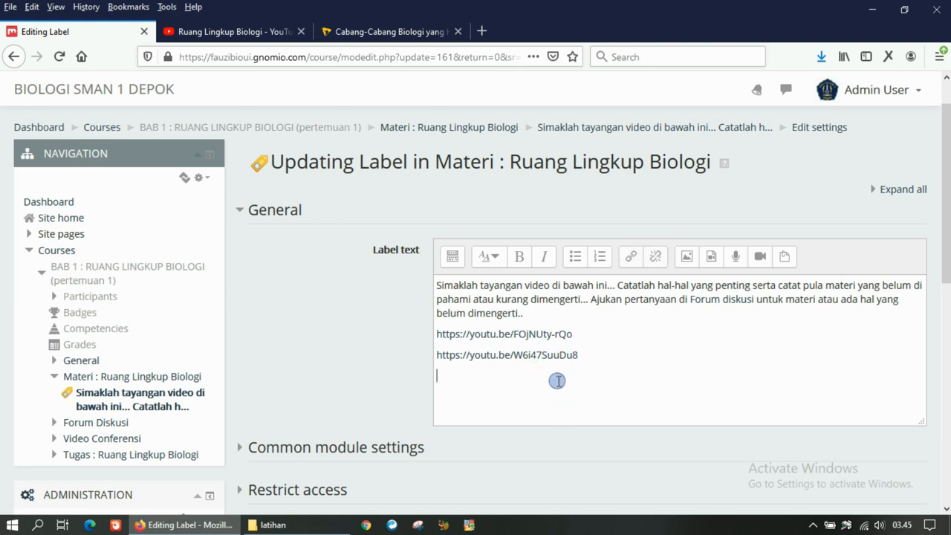
Step: Insert a link to an uploaded copy of Video.m4v from the latihan folder, with a new line below it
click(632, 257)
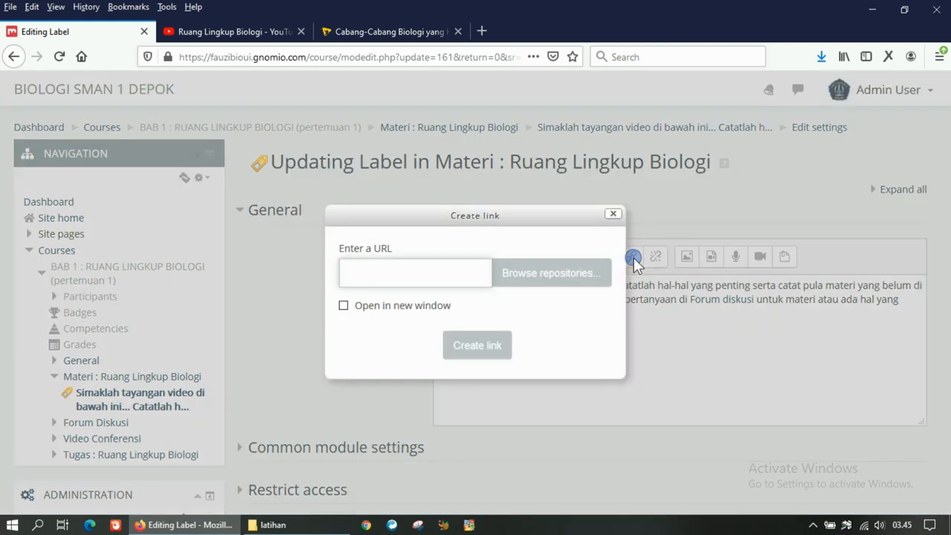
click(557, 275)
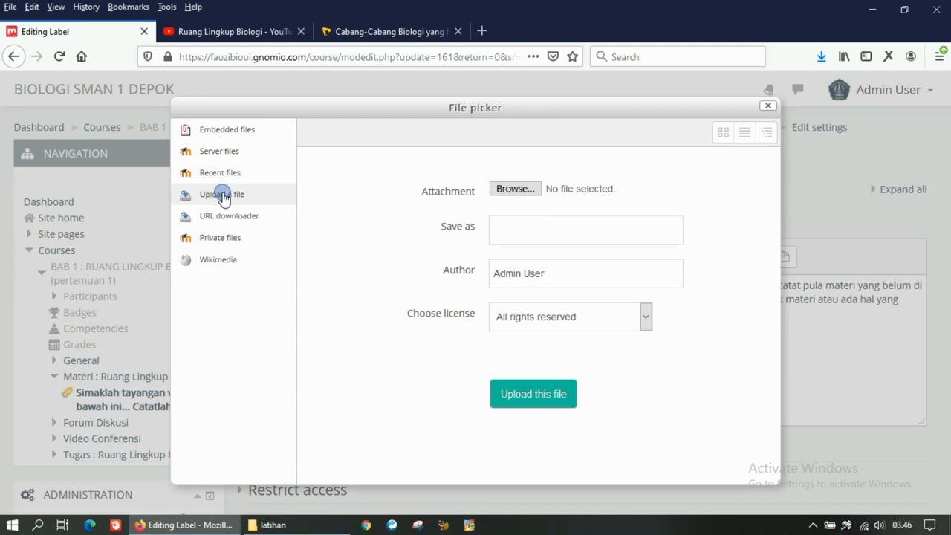
click(511, 187)
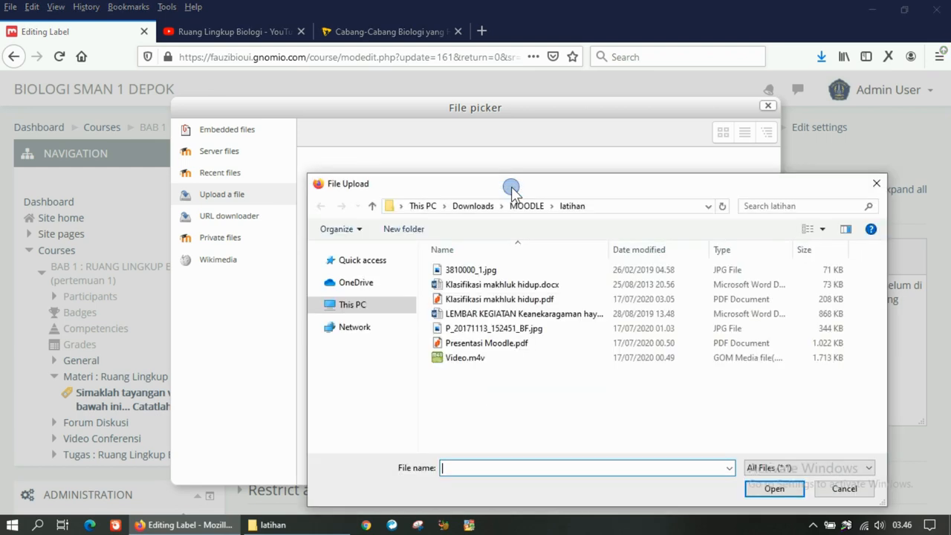
click(456, 360)
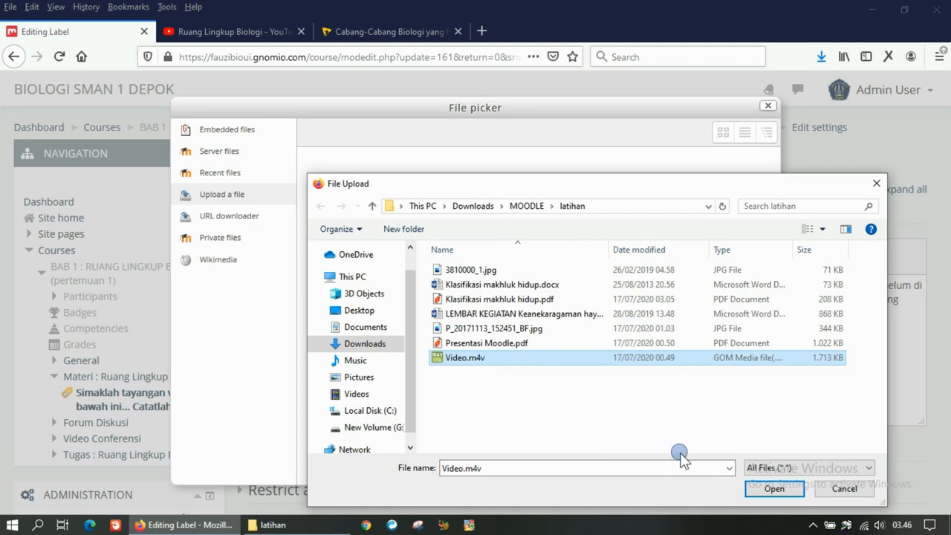
click(774, 489)
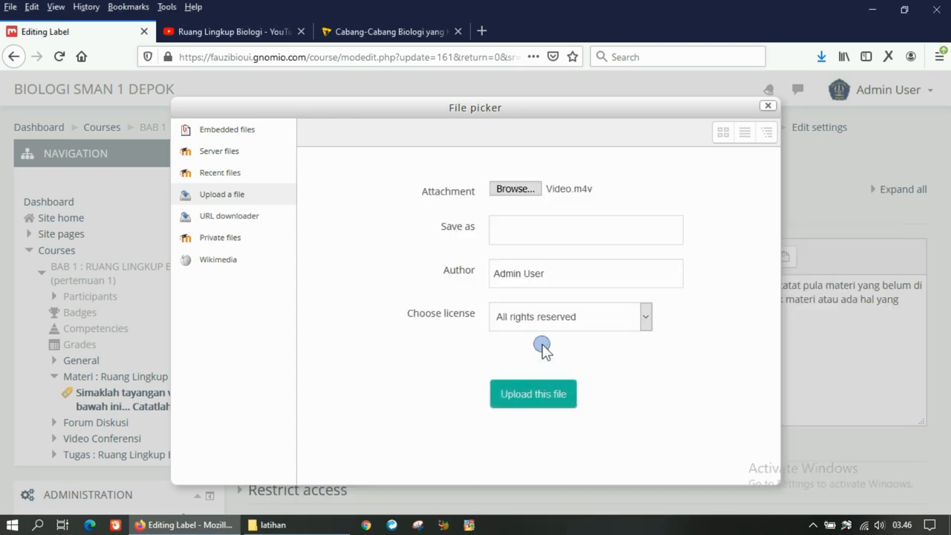
click(535, 395)
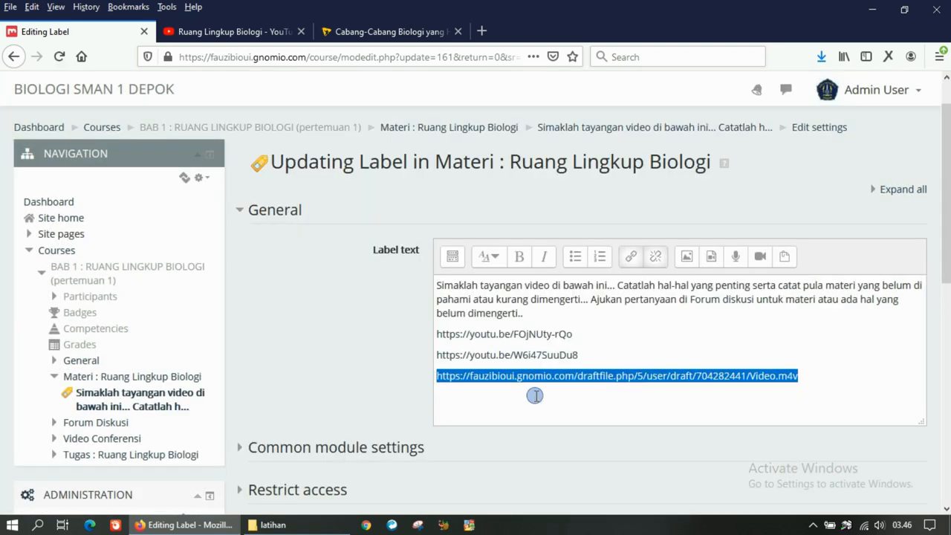
click(814, 383)
key(Return)
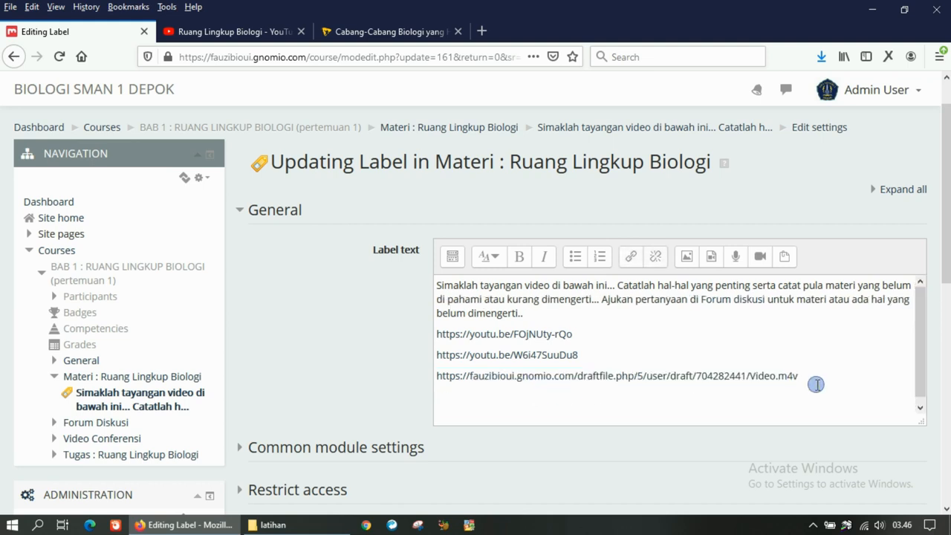
Step: Save the updated label and return to the course page
scroll(636, 400, down, 1)
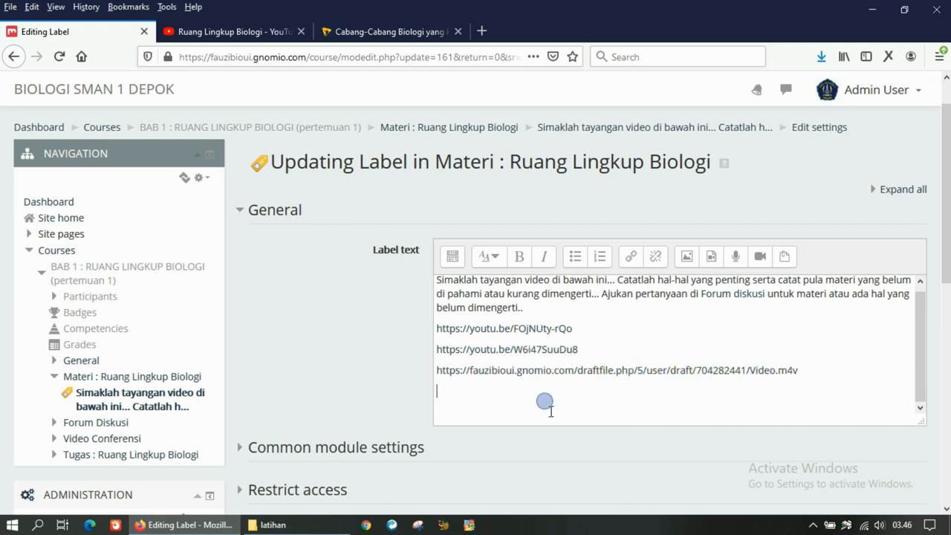
scroll(547, 408, down, 5)
click(518, 449)
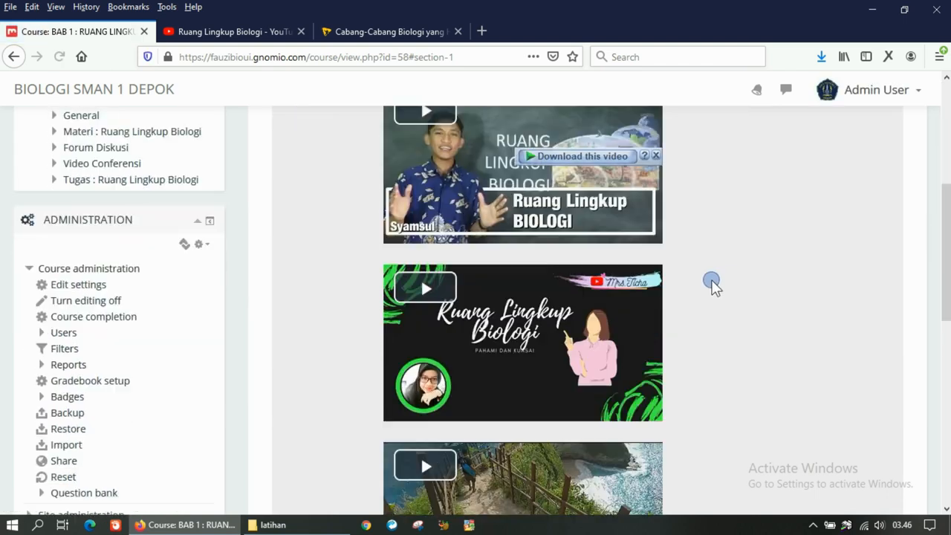
Step: Test the uploaded video in the label by playing it, viewing it full screen, replaying it from near the start, and exiting full screen
scroll(595, 371, down, 3)
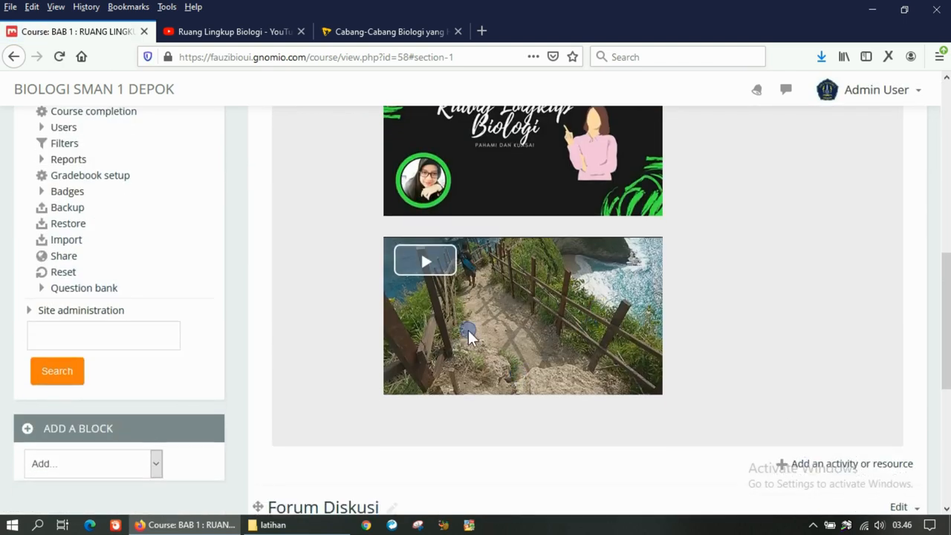
click(430, 262)
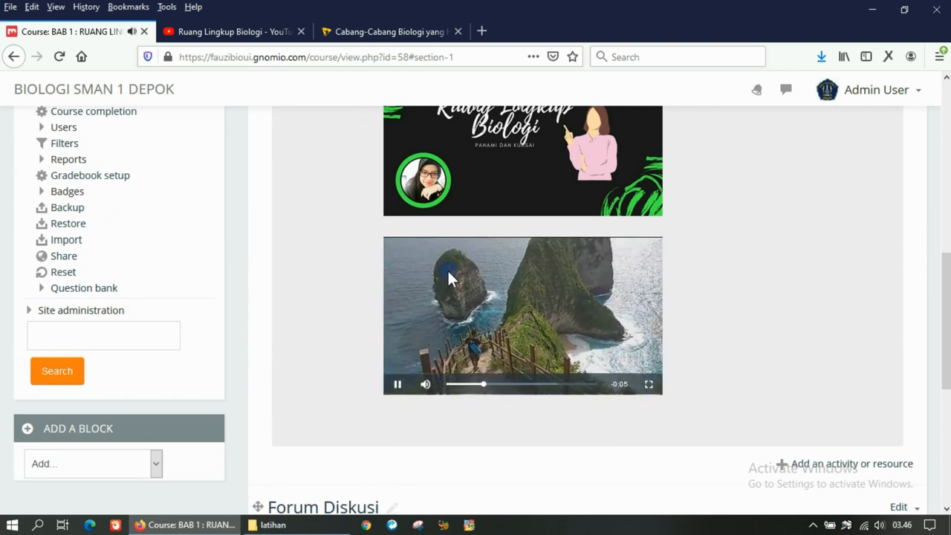
click(651, 385)
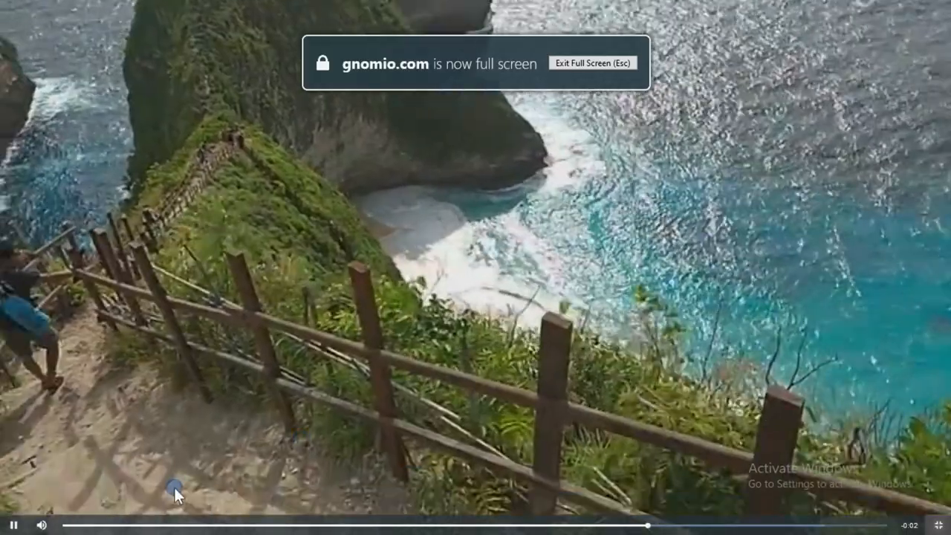
click(69, 525)
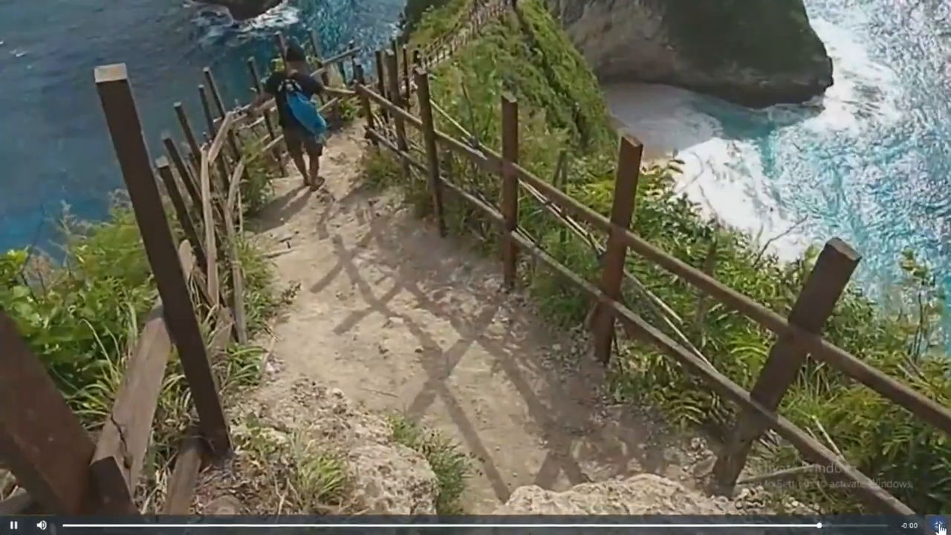
click(938, 525)
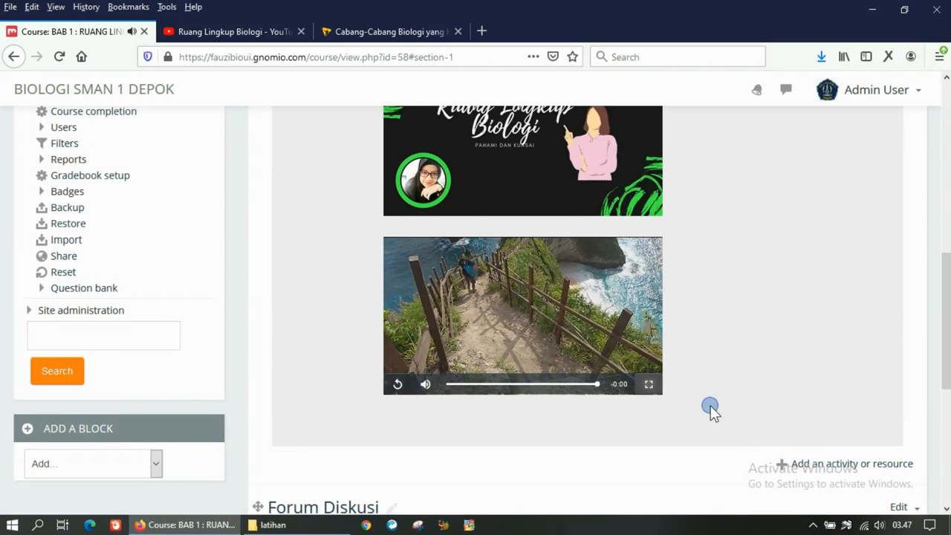
Step: Review the material label's instructions, the two YouTube videos and the uploaded video in the Materi : Ruang Lingkup Biologi section
scroll(710, 411, up, 10)
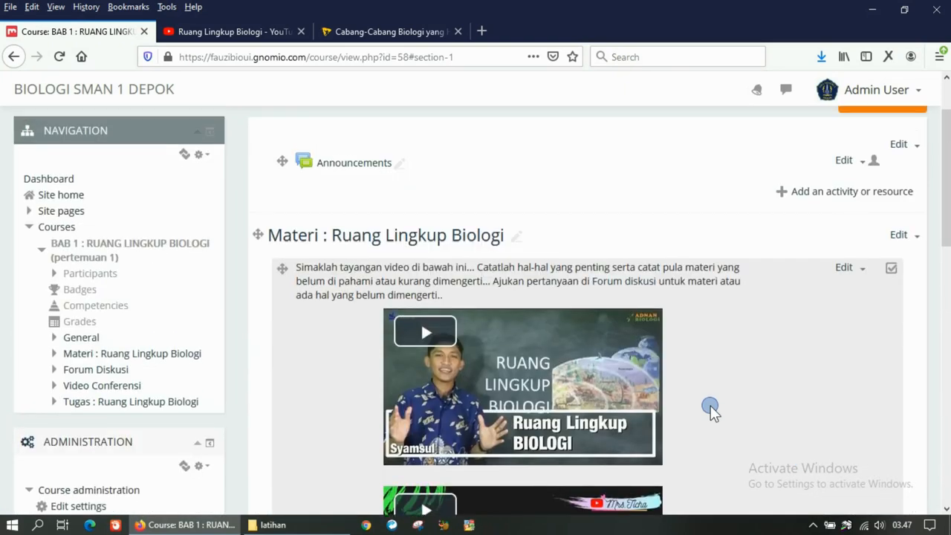
scroll(711, 411, down, 1)
scroll(711, 411, down, 1)
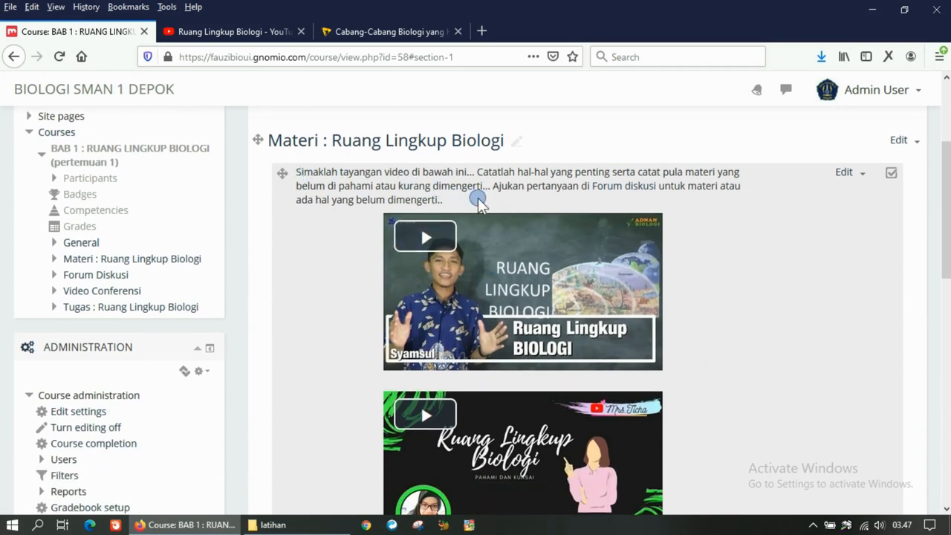
scroll(485, 199, up, 2)
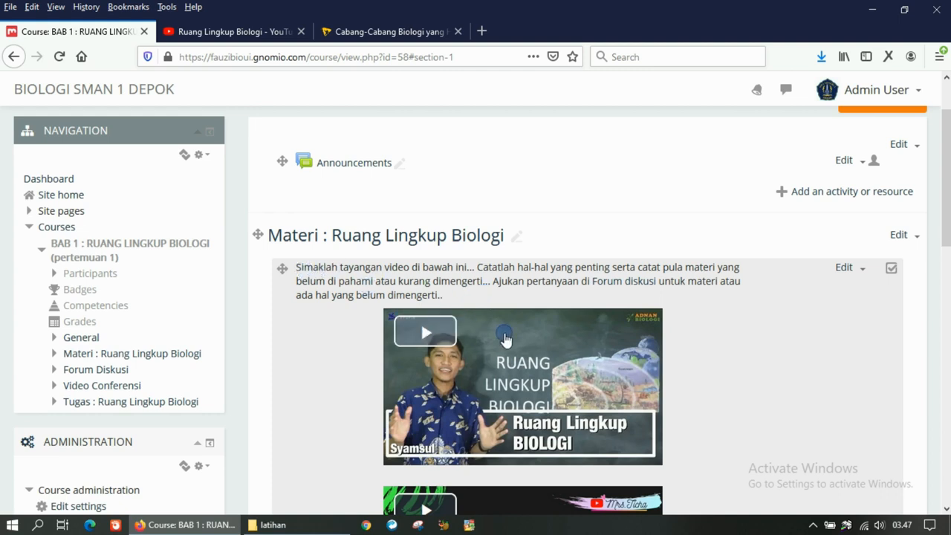
scroll(509, 356, down, 5)
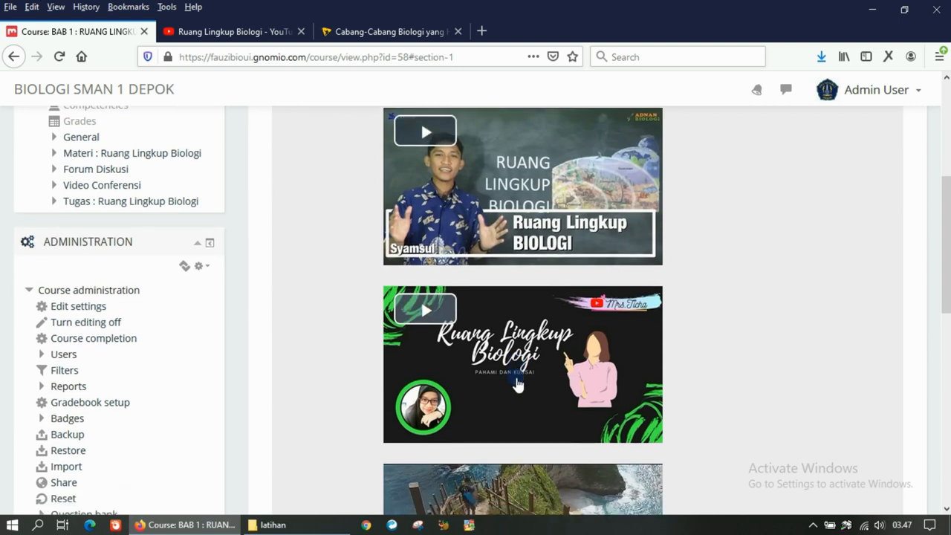
scroll(518, 384, down, 7)
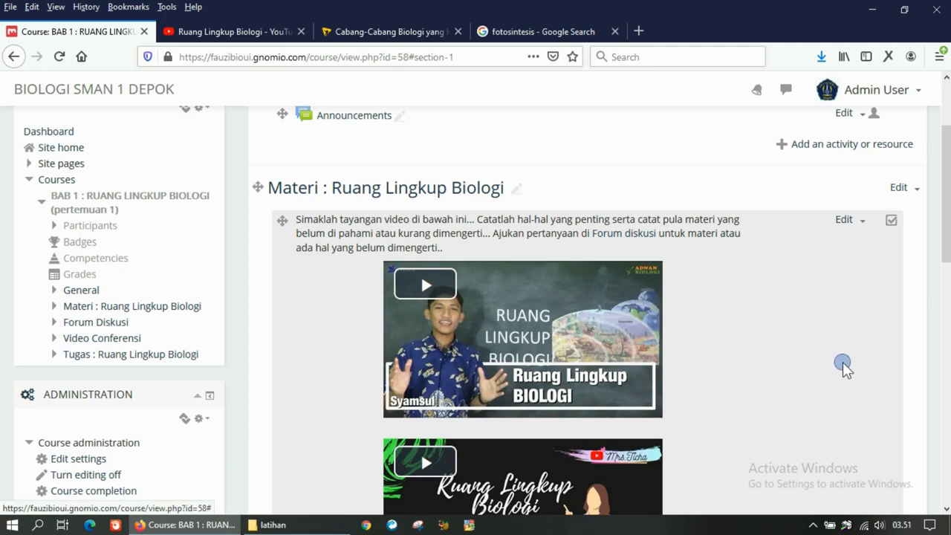
scroll(843, 362, down, 3)
scroll(858, 260, up, 2)
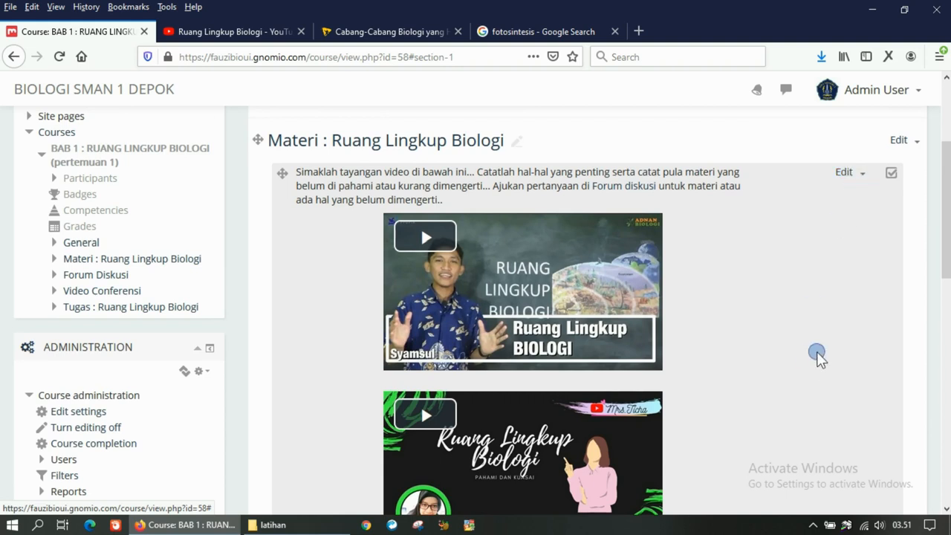
scroll(815, 340, down, 10)
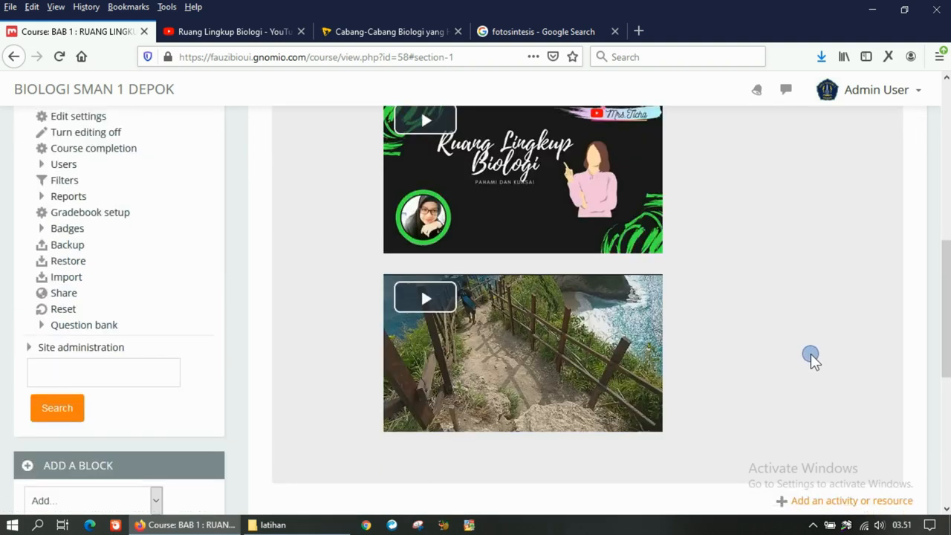
scroll(839, 321, up, 10)
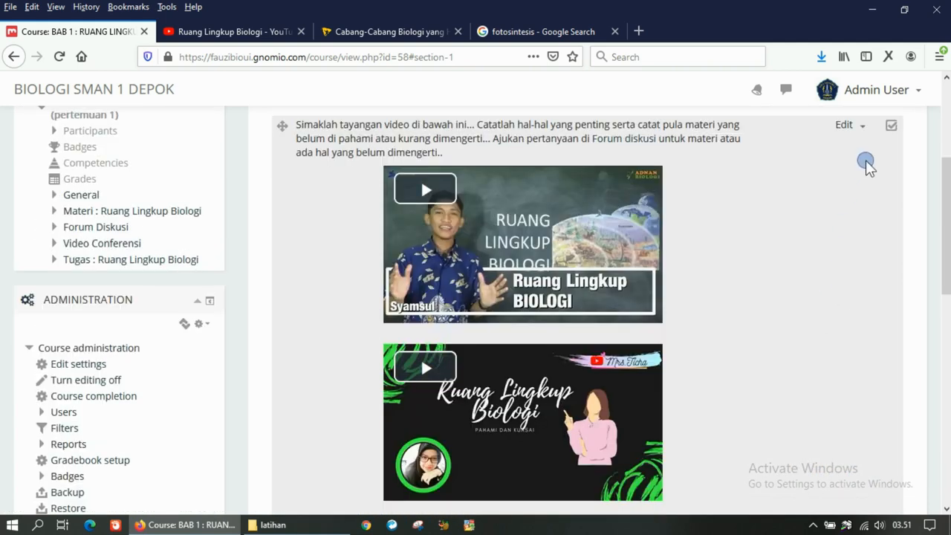
Step: In the video label's settings, add "Perhatikan gambar di bawah ini untuk lebih memahami tentang proses fotosintesis..." below the Video.m4v link, followed by blank lines
click(862, 129)
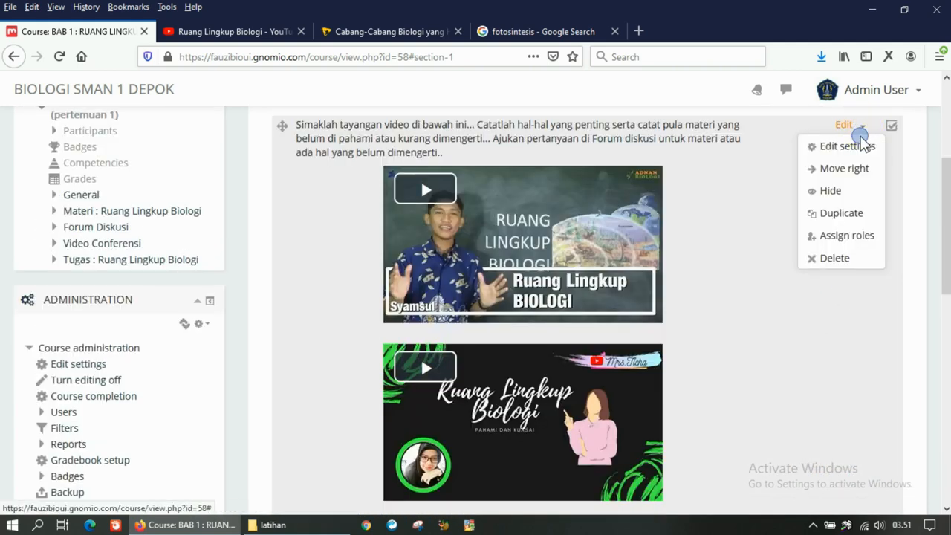
click(855, 145)
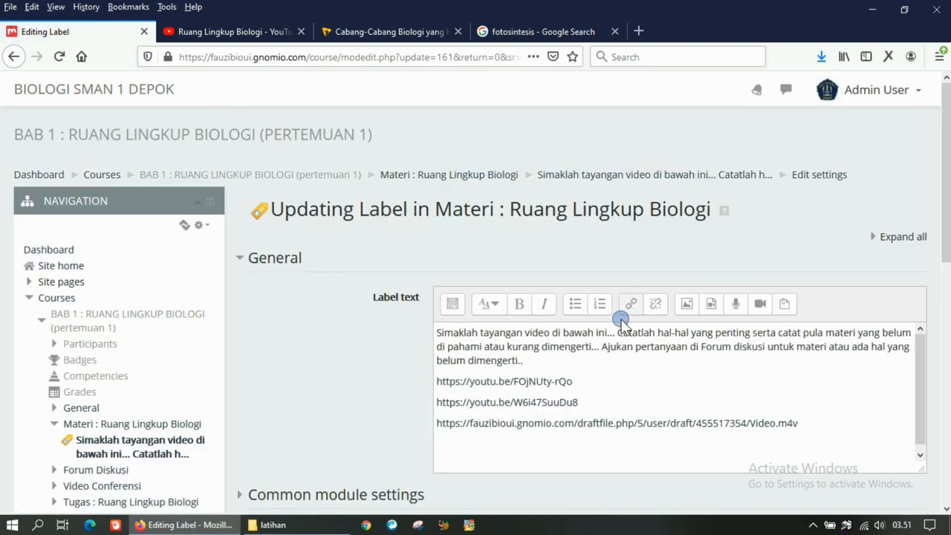
scroll(621, 321, down, 3)
click(458, 359)
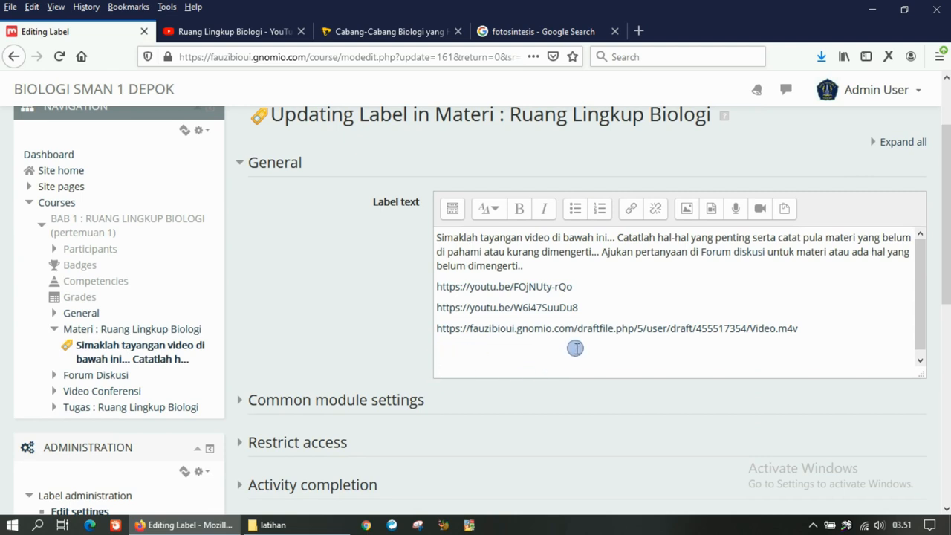
text(Perhatikan gambar di bawah ini untuk lebih mema)
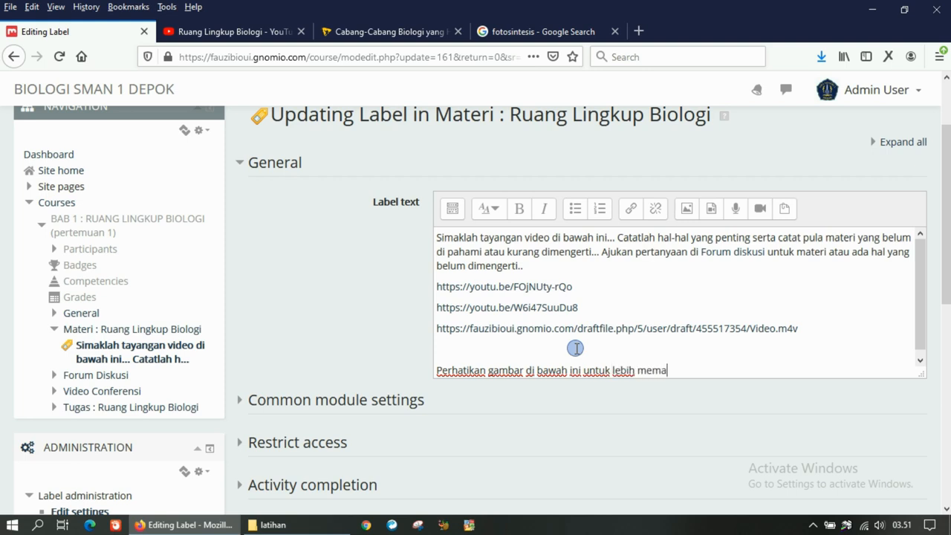
text(hami tentang proses f)
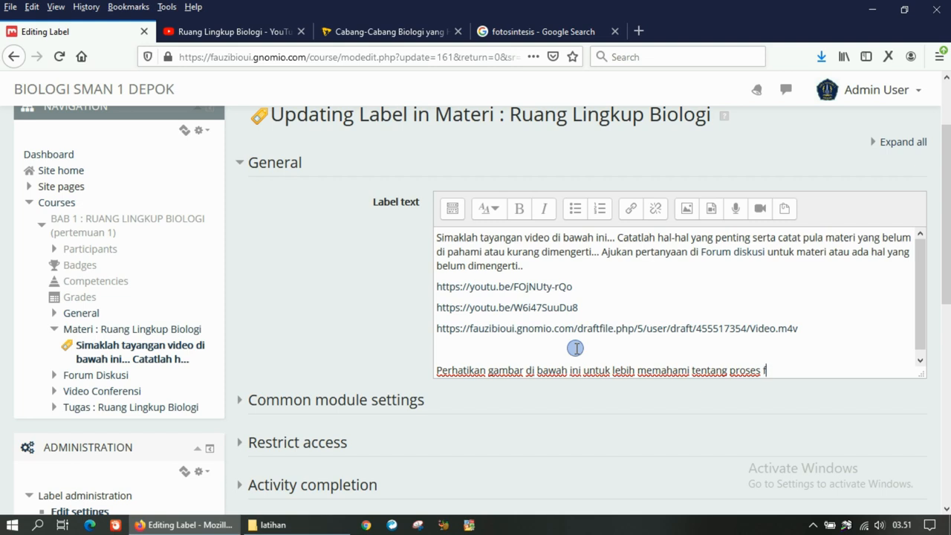
text(...)
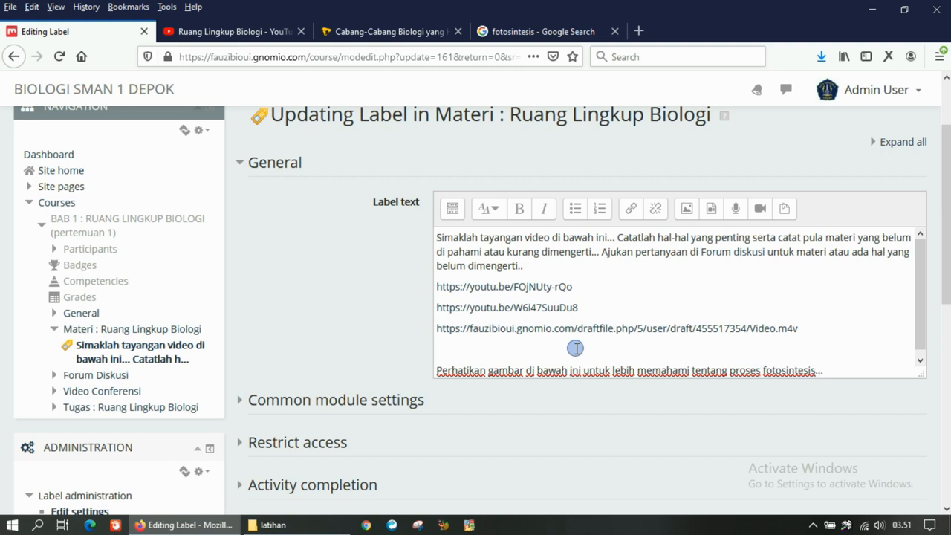
key(Return)
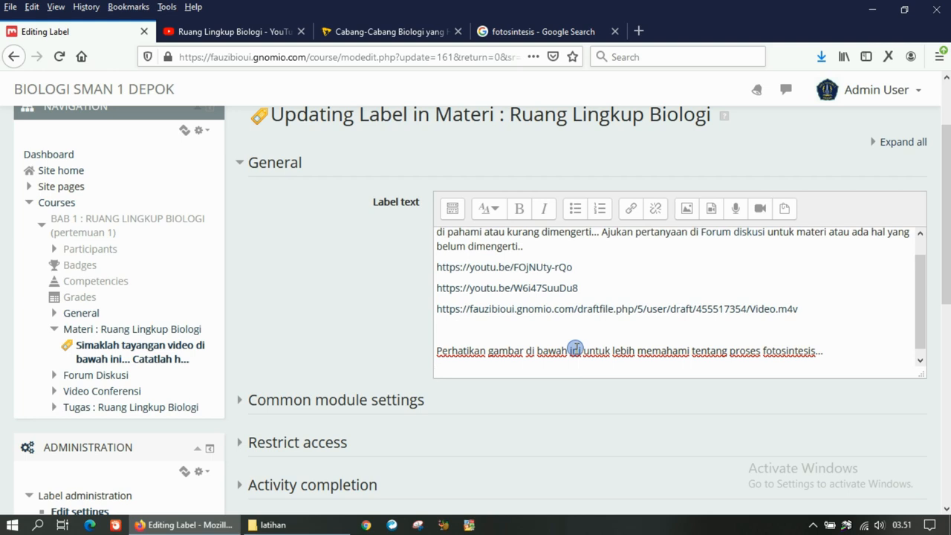
key(Return)
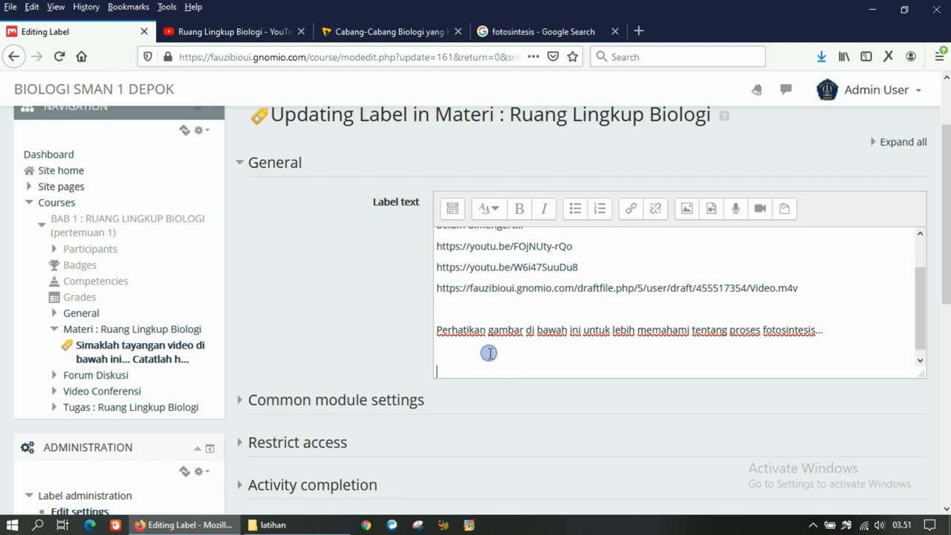
Step: Start inserting an image in the label text and copy the image location of the Saintif photosynthesis diagram from the open Google image results
click(686, 210)
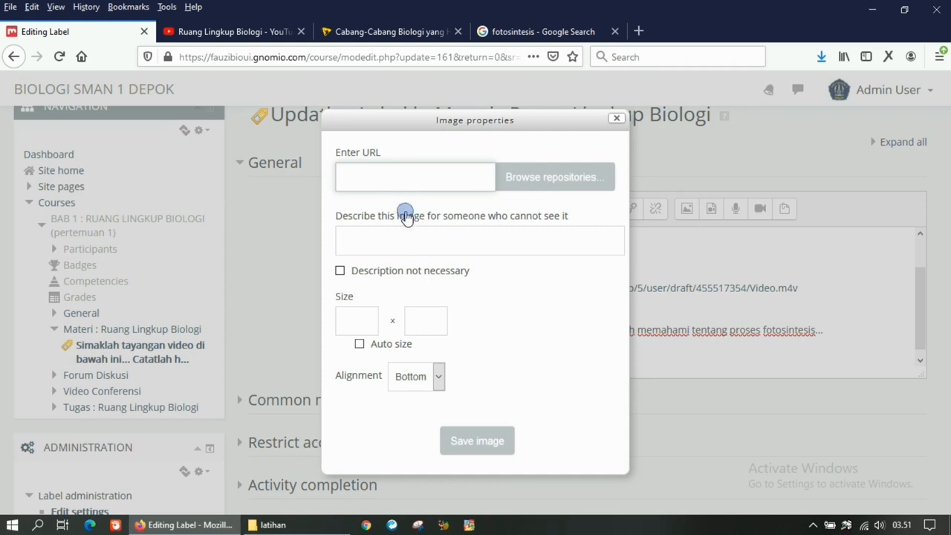
click(531, 36)
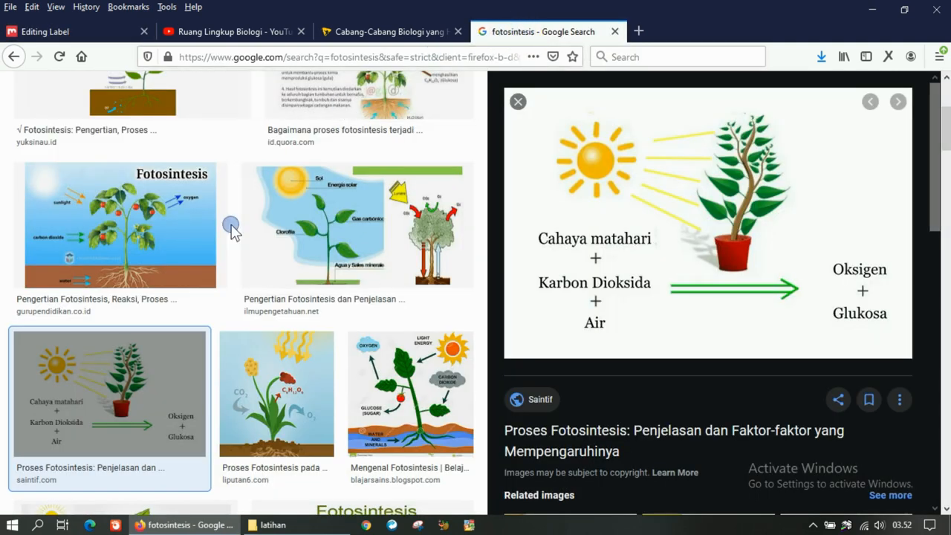
scroll(238, 223, up, 3)
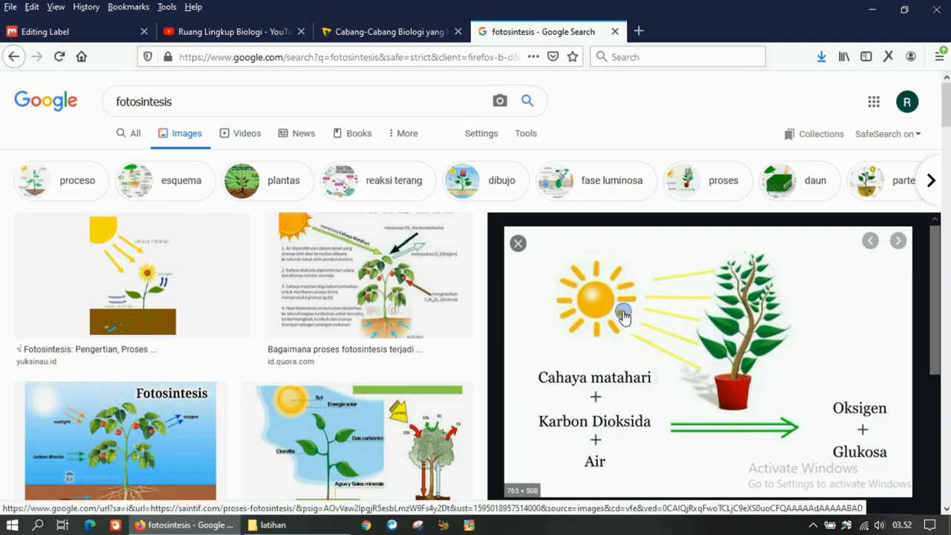
scroll(624, 320, down, 5)
scroll(693, 327, up, 2)
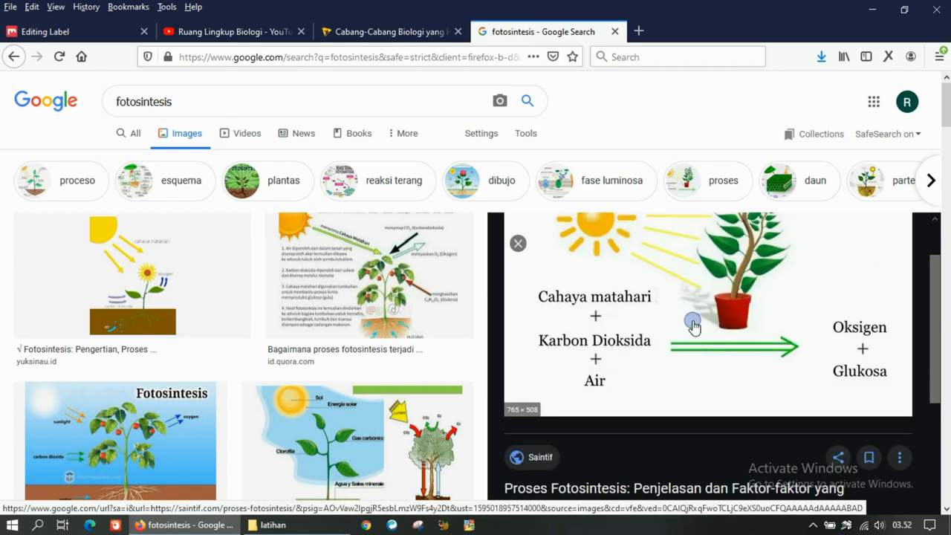
scroll(698, 331, up, 2)
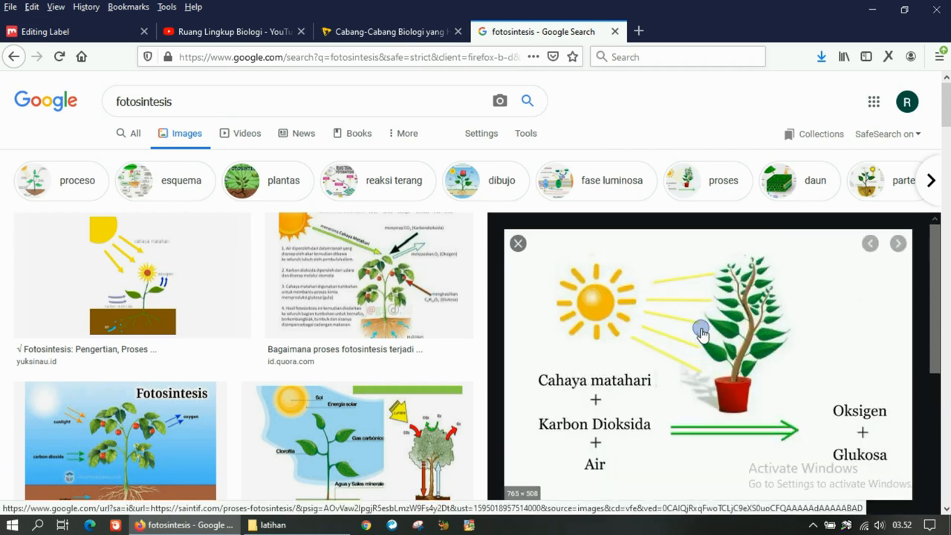
right_click(702, 332)
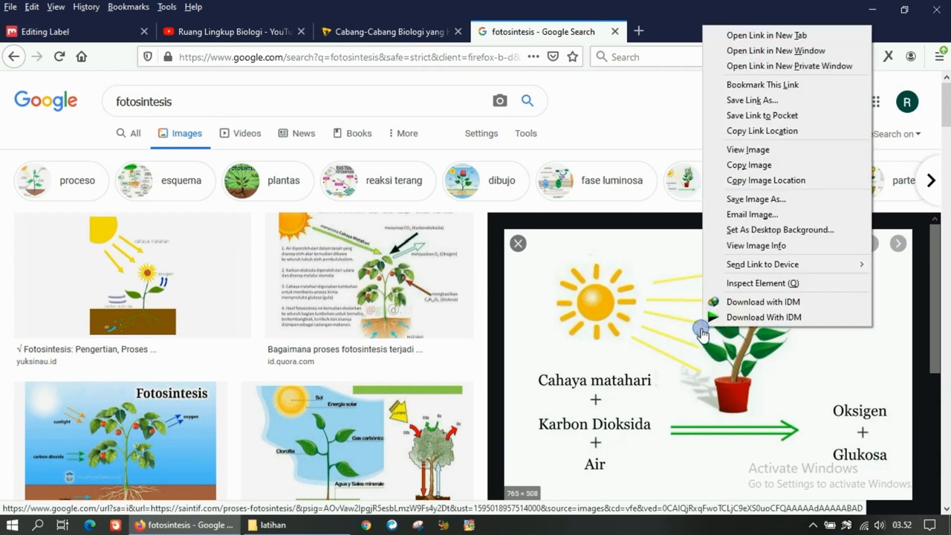
click(765, 180)
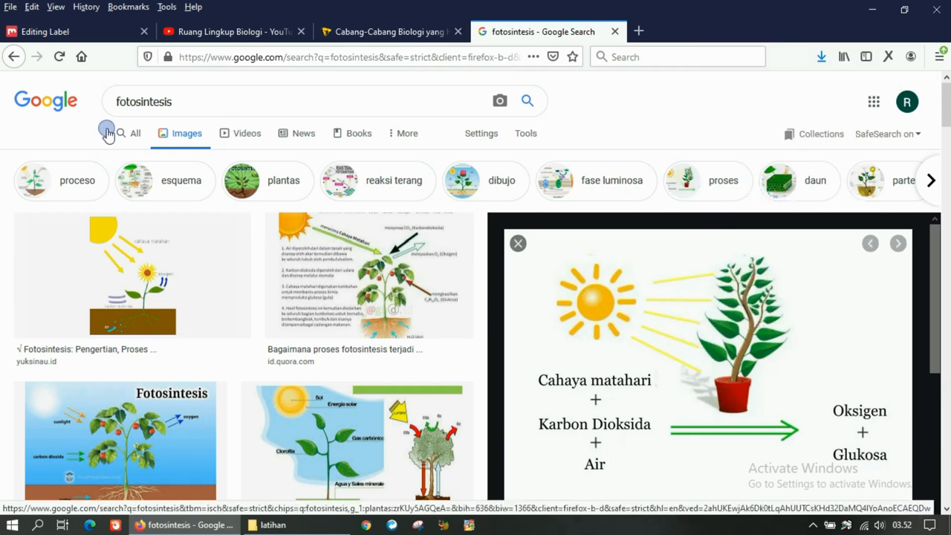
Step: Return to the label's image properties, paste the copied location as the image URL, and enable Auto size
click(67, 32)
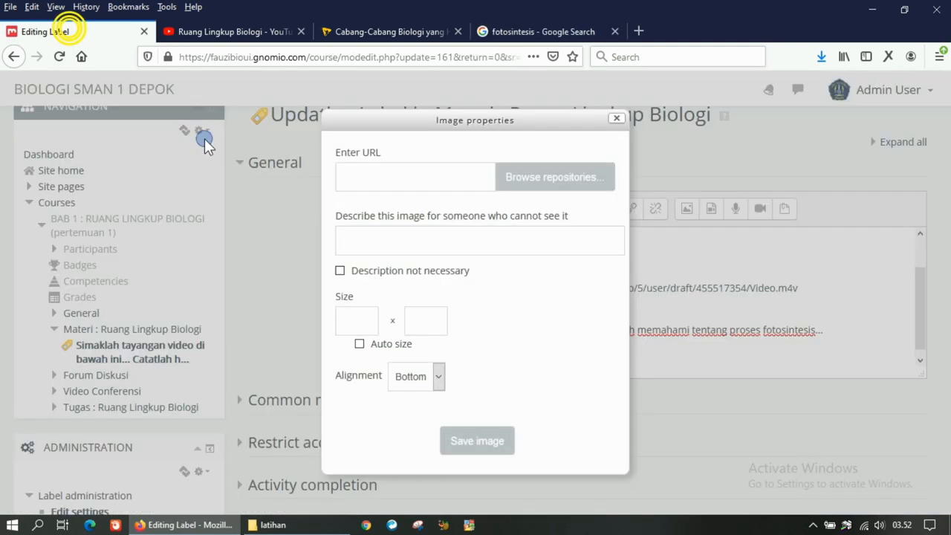
right_click(407, 176)
click(437, 237)
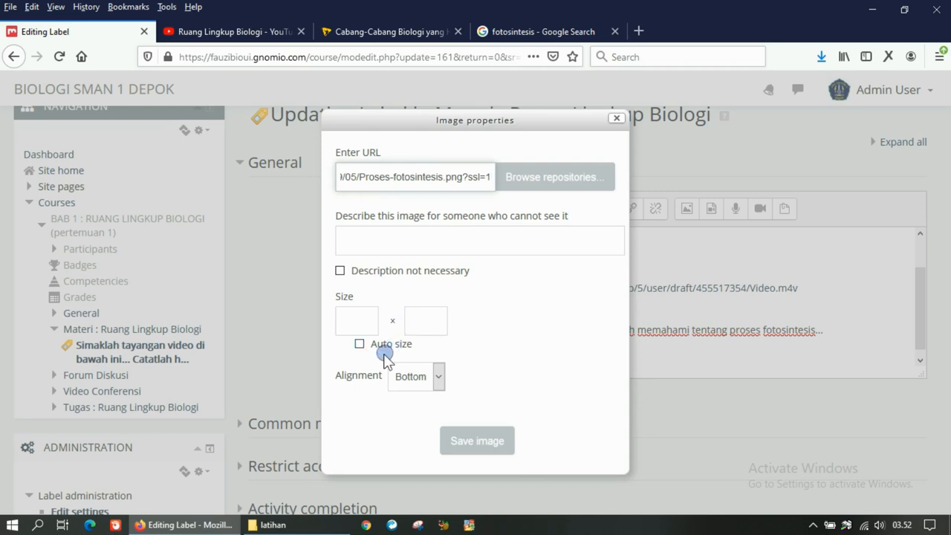
click(358, 346)
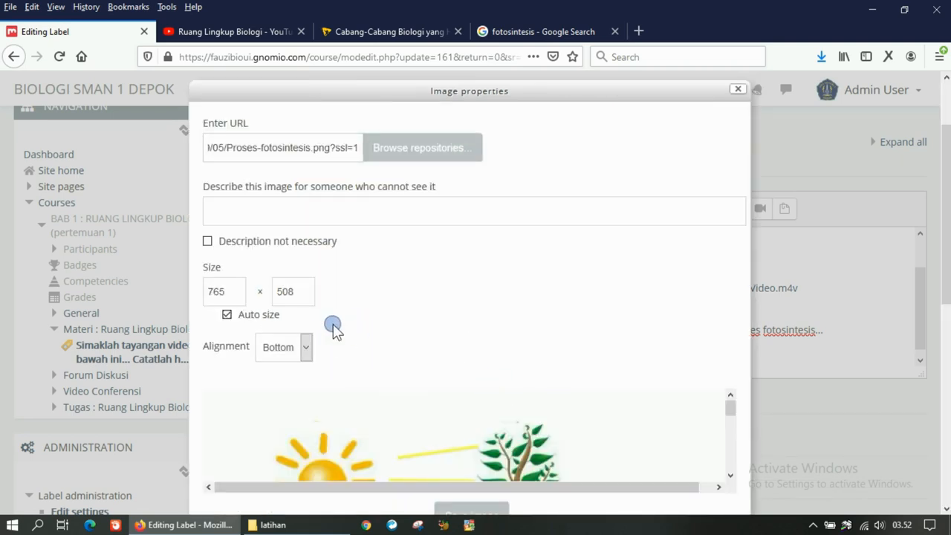
Step: Mark the image's description as not necessary and save the photosynthesis image into the label text
scroll(310, 297, down, 1)
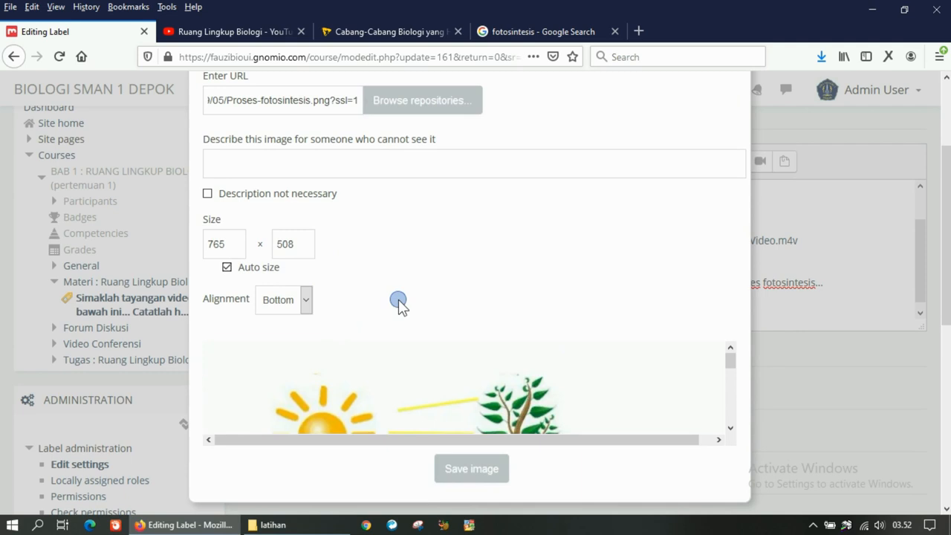
scroll(460, 416, down, 1)
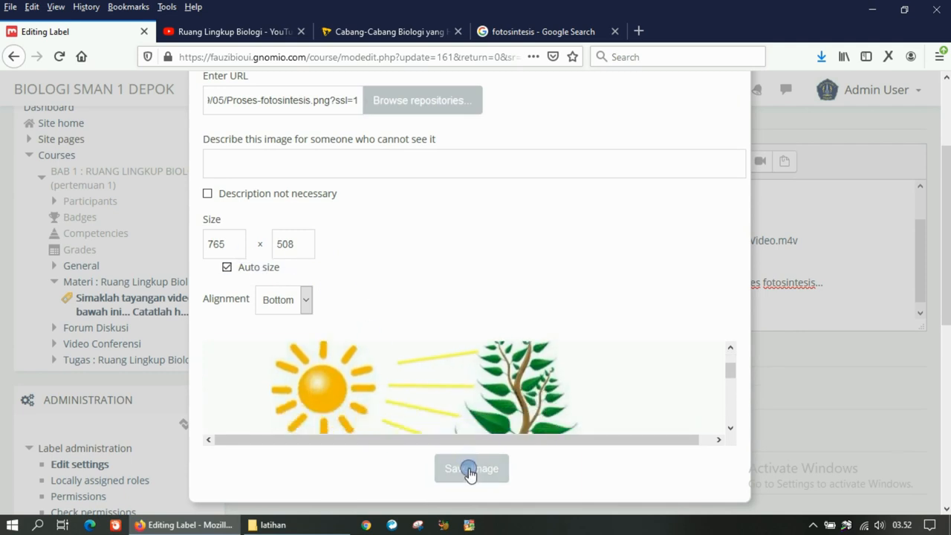
click(469, 470)
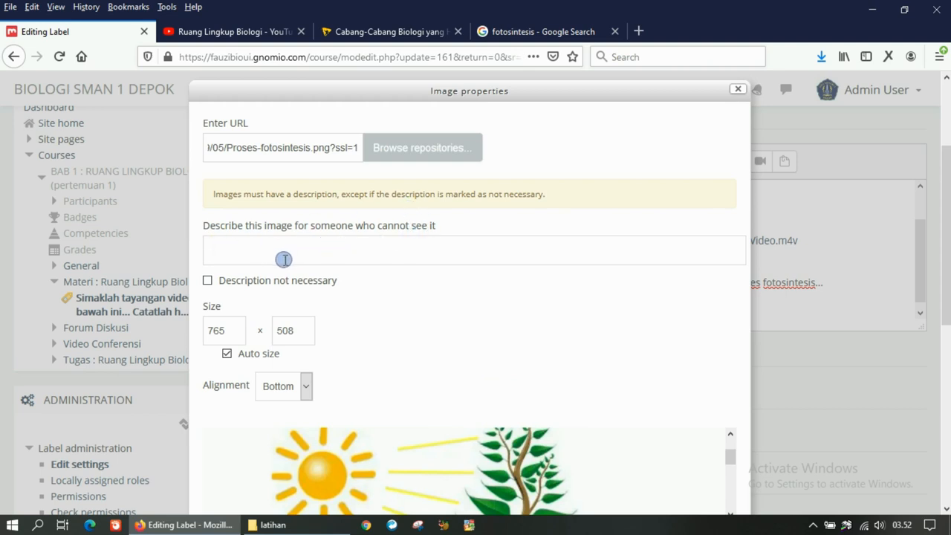
click(206, 281)
scroll(497, 312, down, 3)
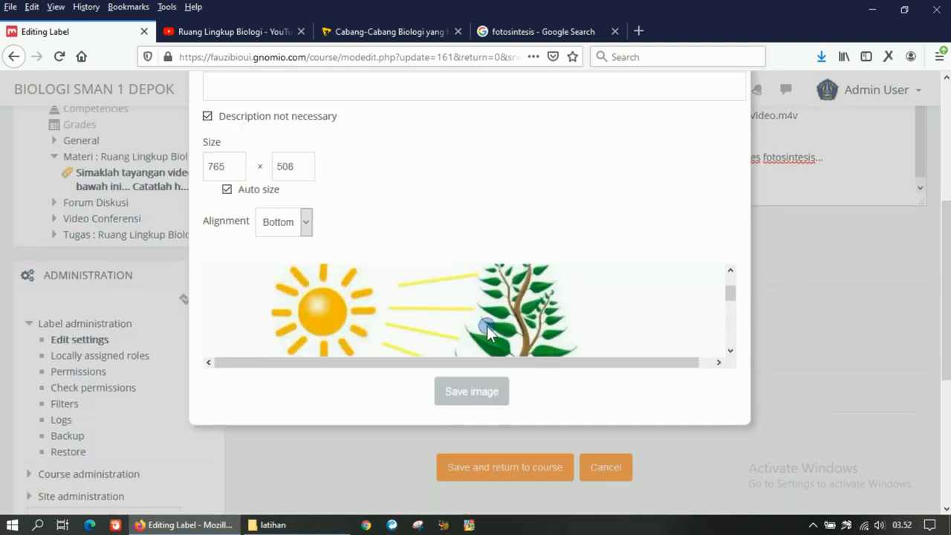
click(475, 390)
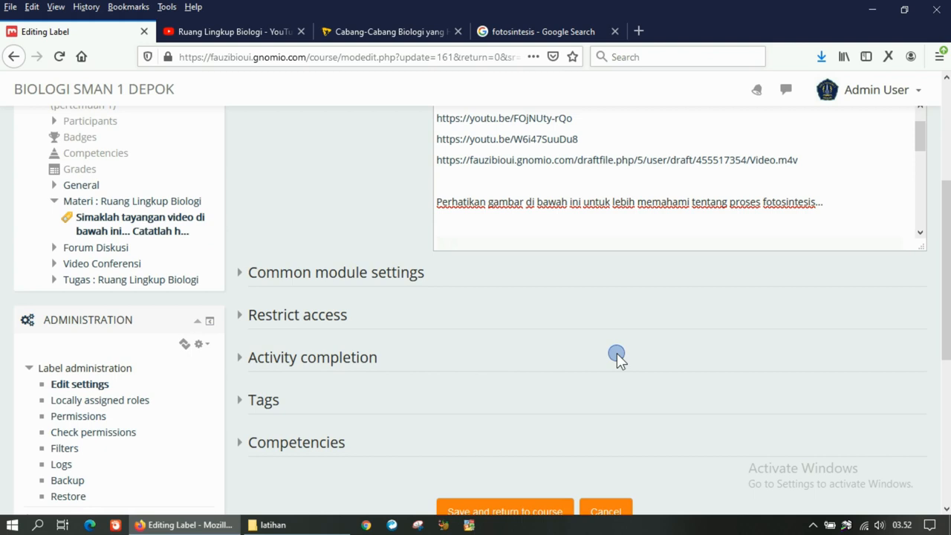
Step: Check the inserted diagram in the label text, then save the label and return to the course page
scroll(616, 352, up, 2)
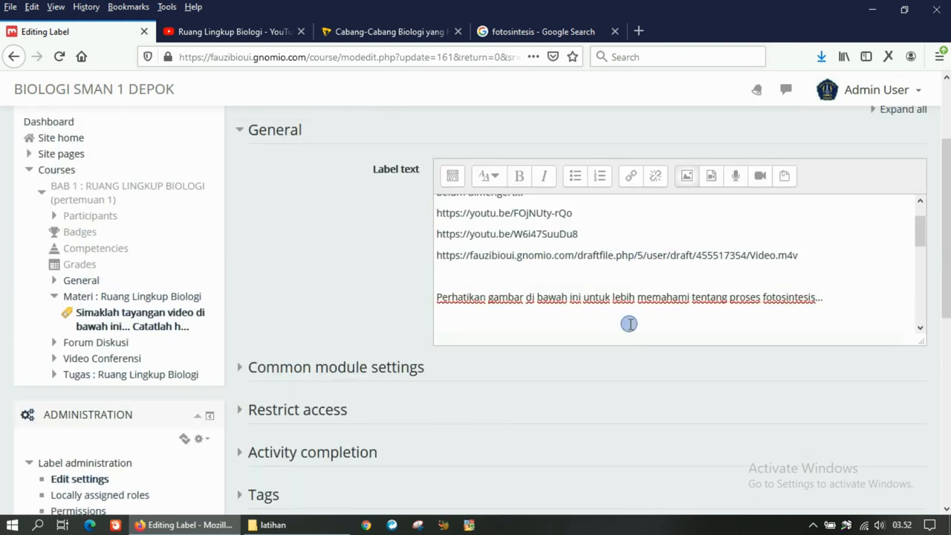
scroll(636, 305, down, 5)
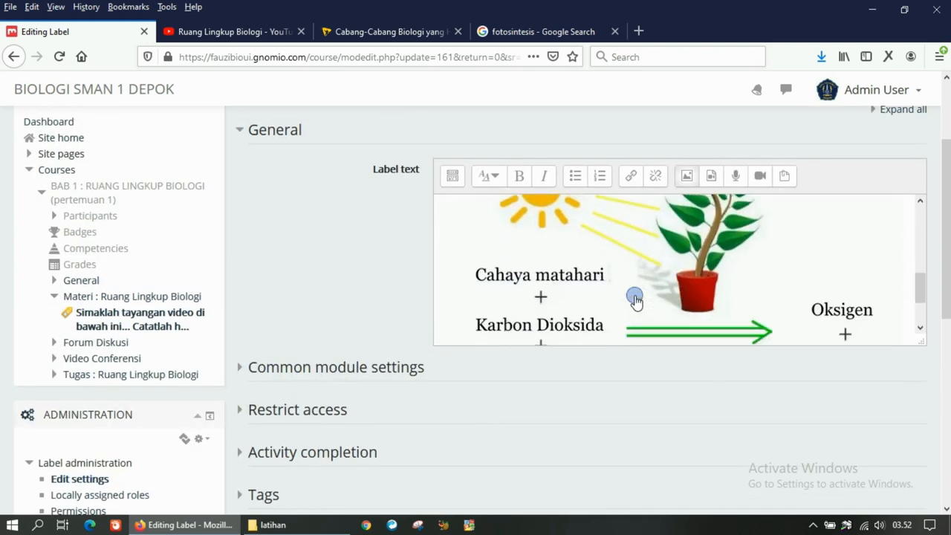
scroll(635, 298, down, 1)
scroll(600, 332, down, 8)
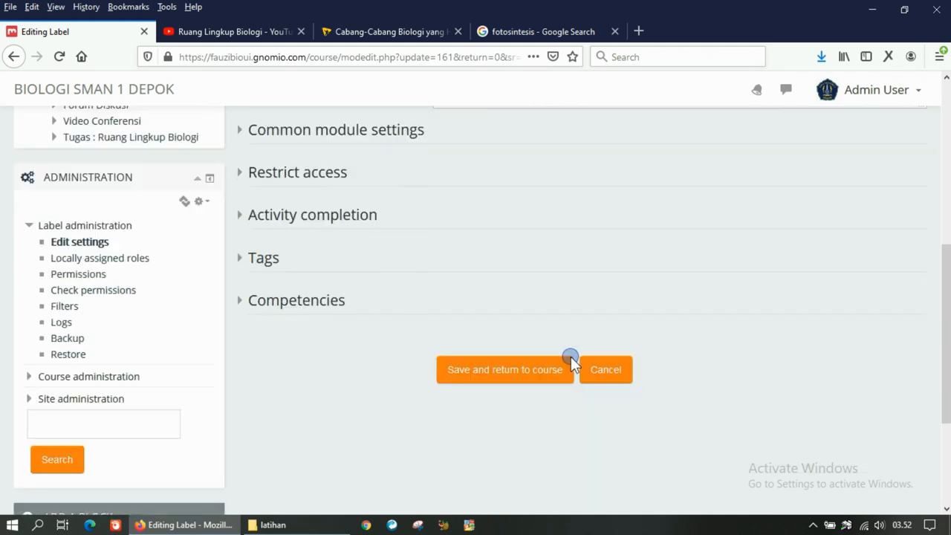
click(513, 231)
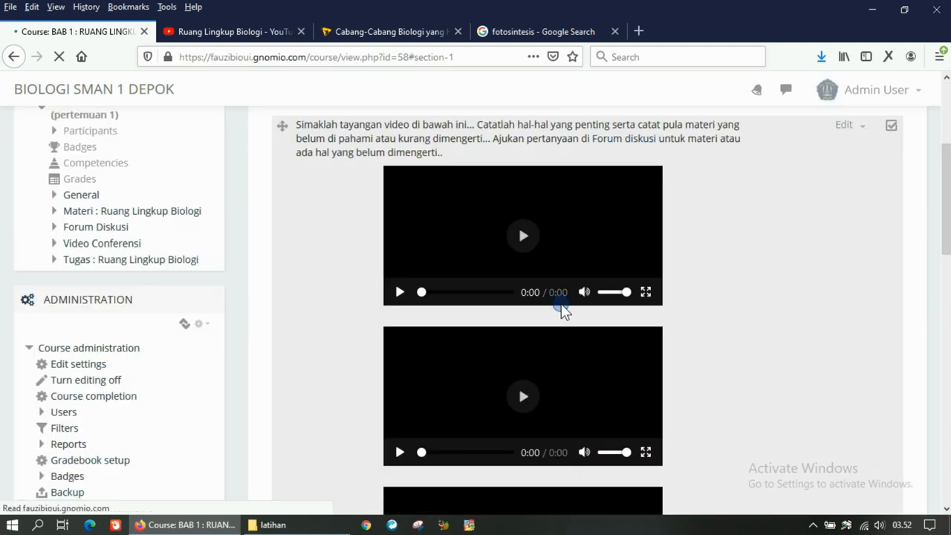
Step: Check the photosynthesis diagram and the embedded videos in the saved label on the course page
scroll(644, 329, down, 3)
scroll(644, 336, down, 3)
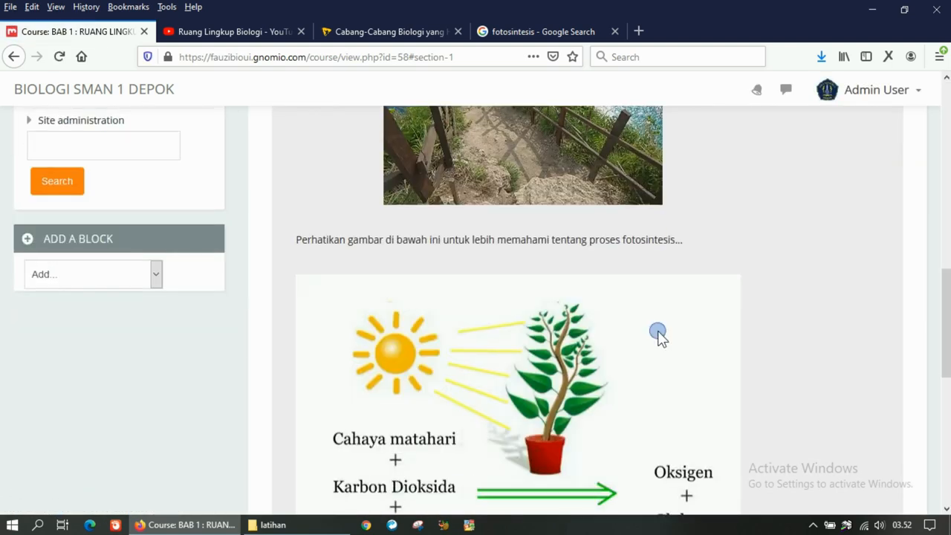
scroll(637, 346, down, 10)
scroll(609, 362, down, 1)
scroll(628, 355, up, 1)
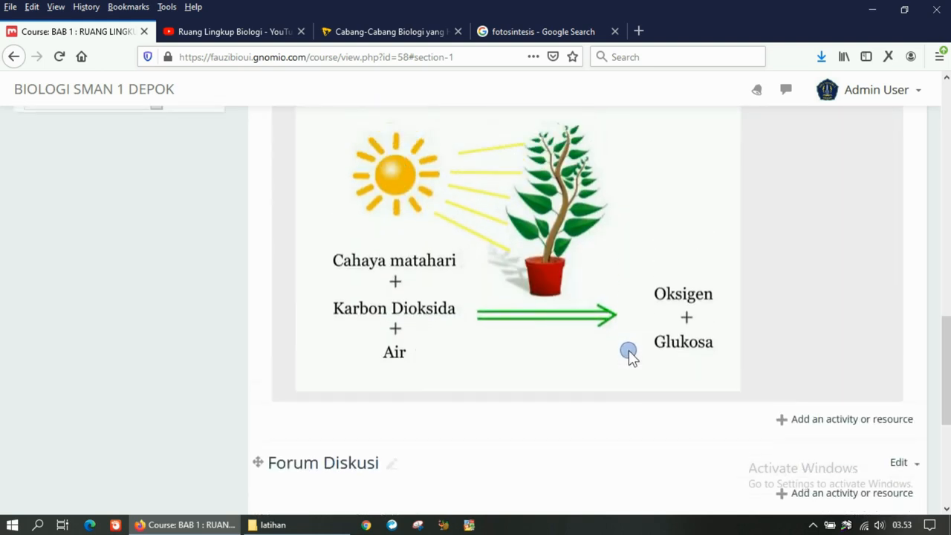
scroll(711, 329, up, 7)
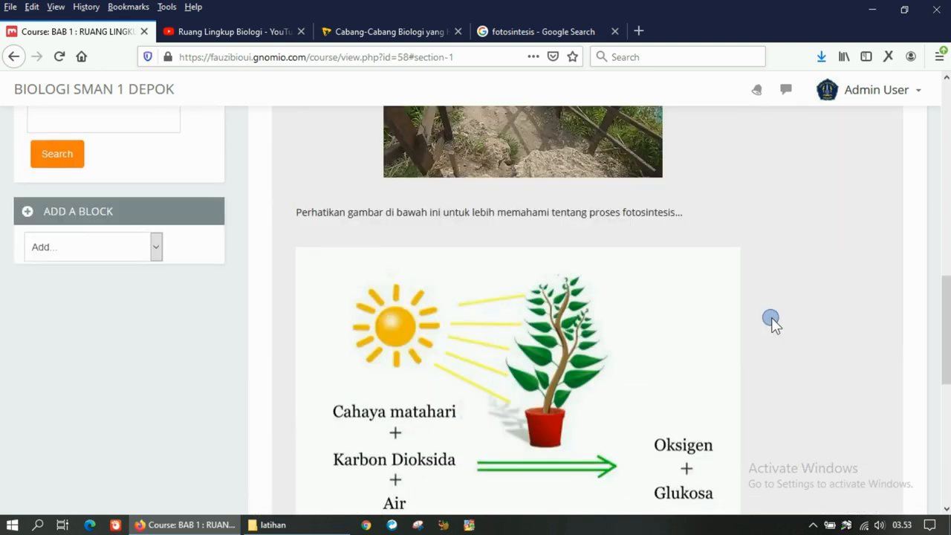
scroll(790, 304, up, 1)
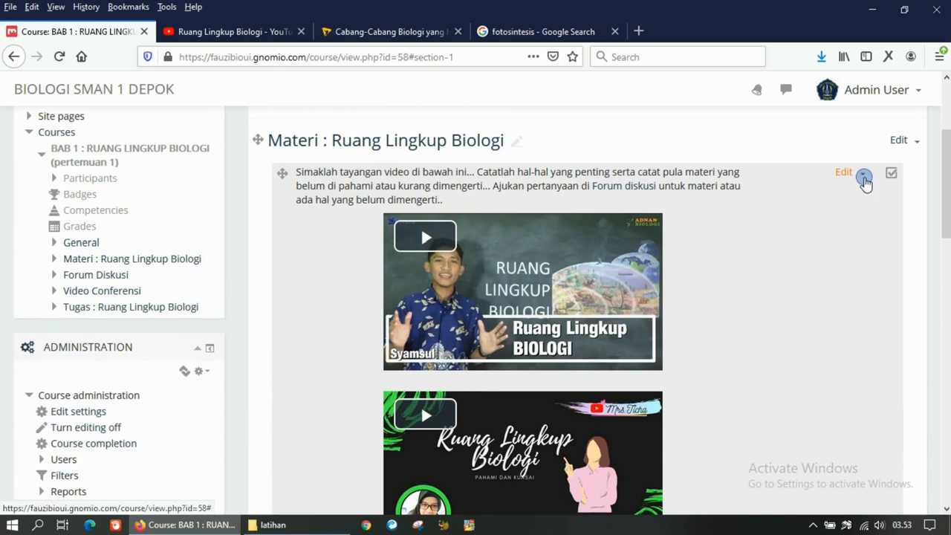
Step: Reopen the label in the Materi : Ruang Lingkup Biologi section for editing and start inserting another image below the photosynthesis diagram
click(851, 173)
click(854, 194)
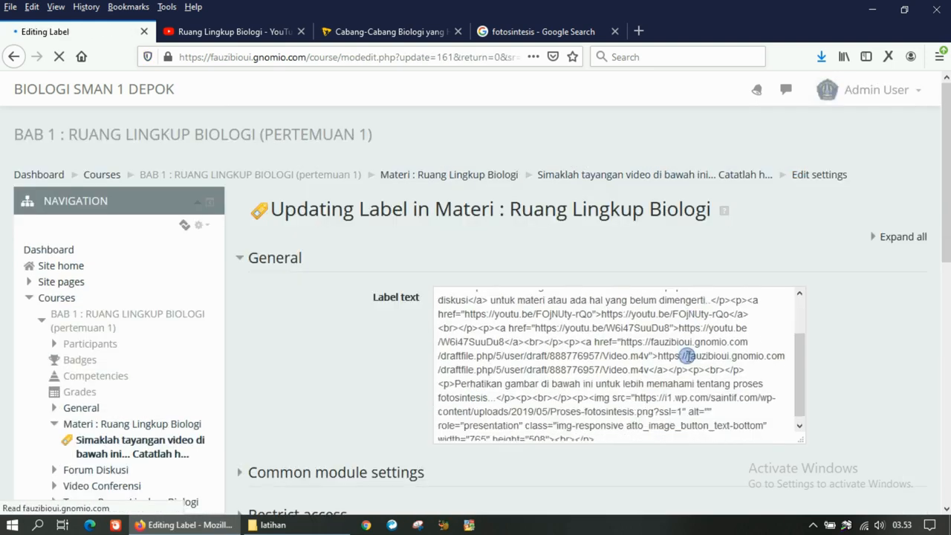
scroll(730, 399, down, 1)
scroll(730, 400, down, 5)
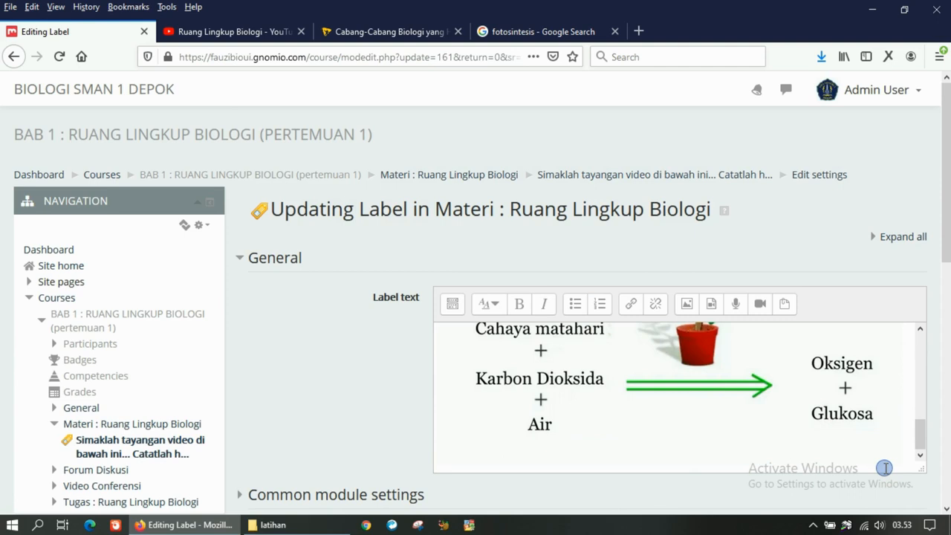
scroll(886, 467, down, 1)
scroll(684, 460, down, 1)
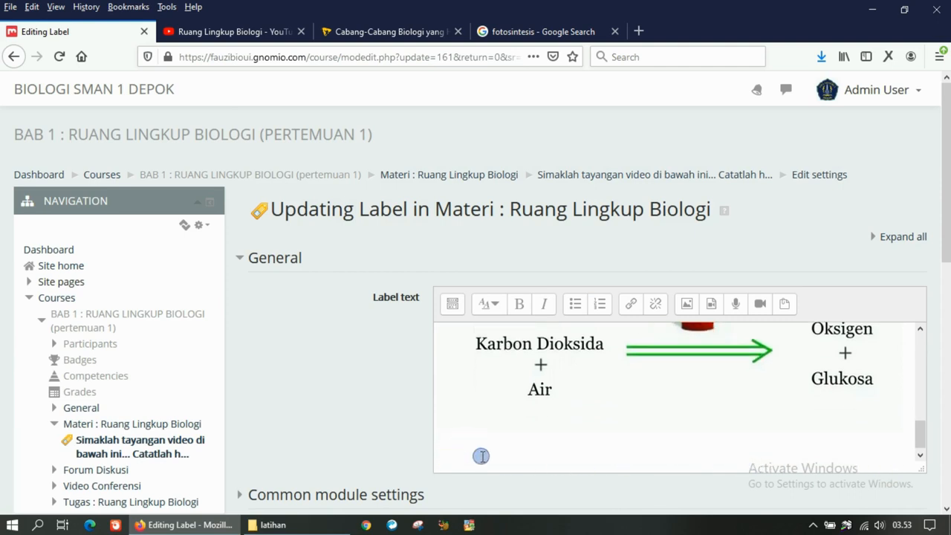
click(686, 303)
Step: Upload P_20171113_152451_BF.jpg from the latihan folder as the new label image
click(545, 179)
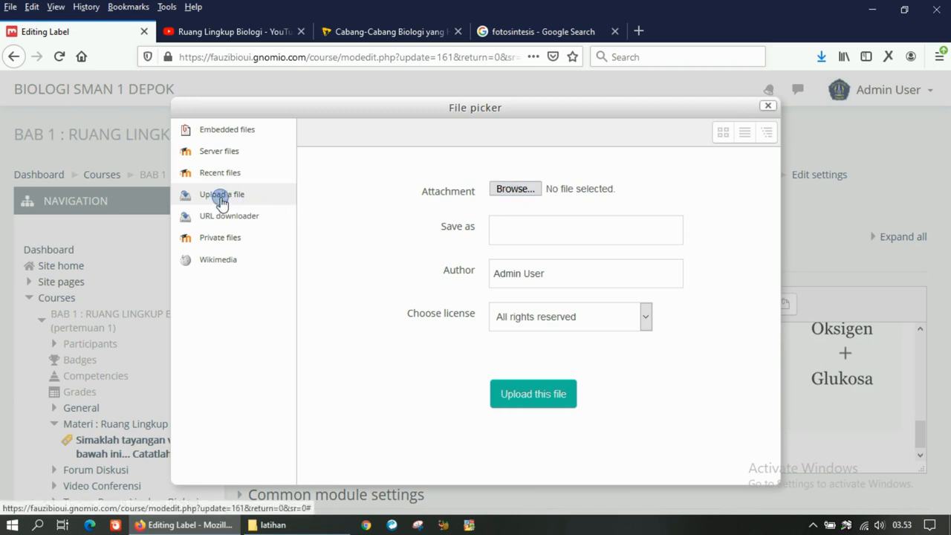
click(516, 190)
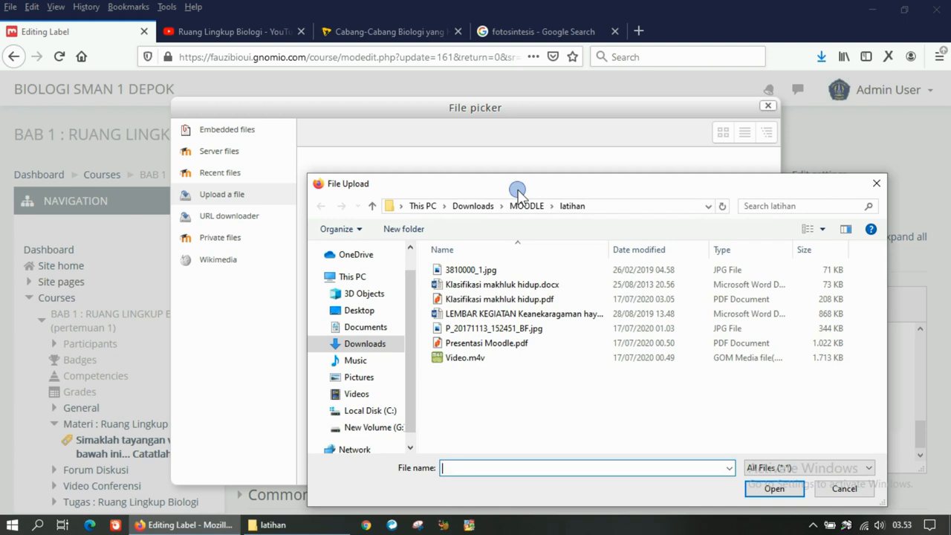
click(520, 328)
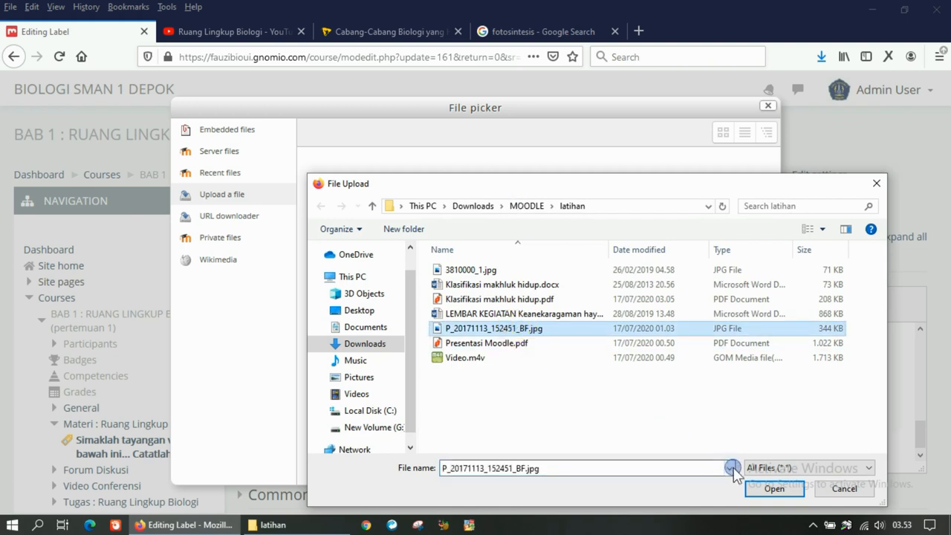
click(771, 488)
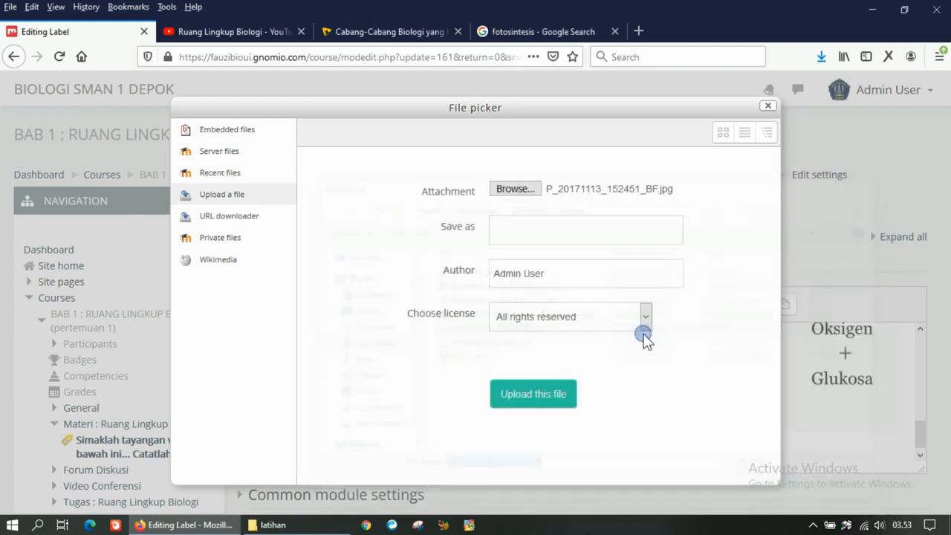
click(552, 393)
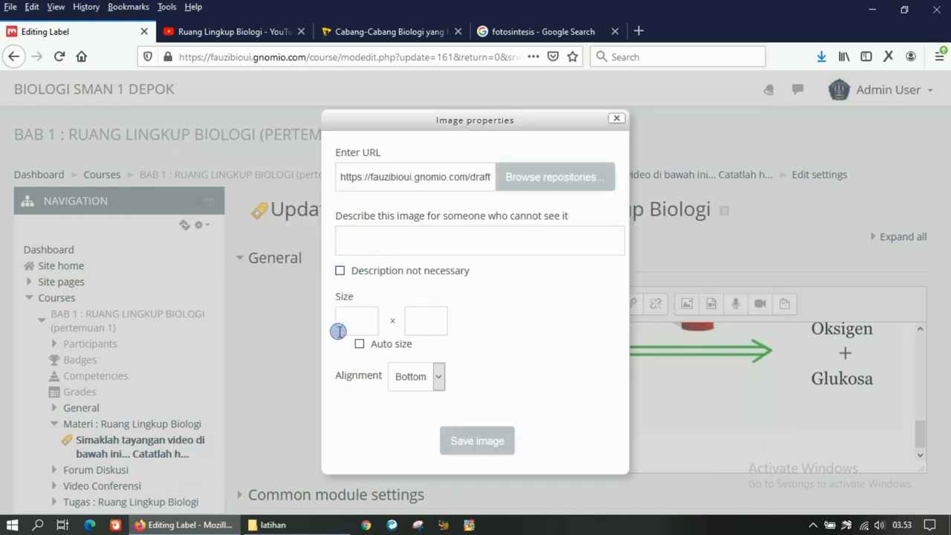
Step: Enable Auto size and describe the image as "Perhatikan juga gambar berikut untuk memperjelas konsep tentang Ruang Lingkup Biologi"
click(358, 344)
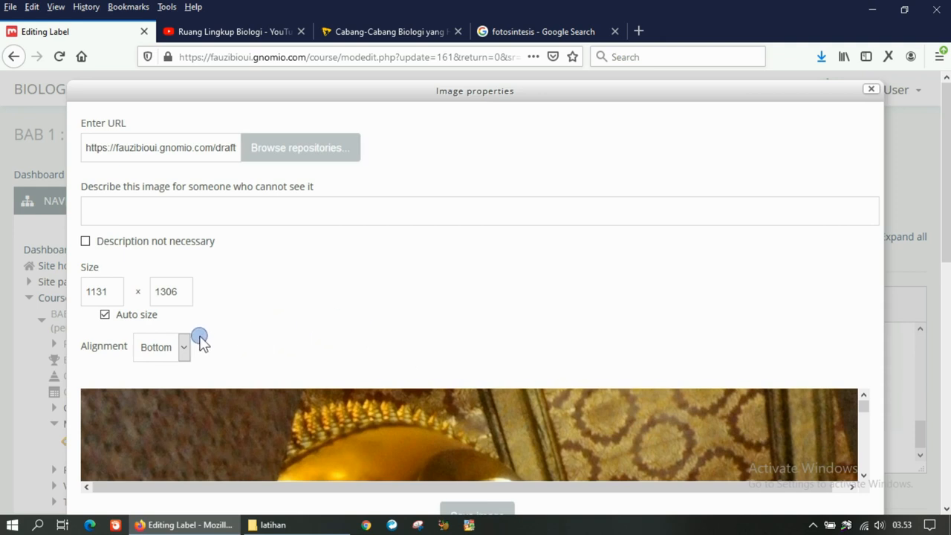
click(84, 240)
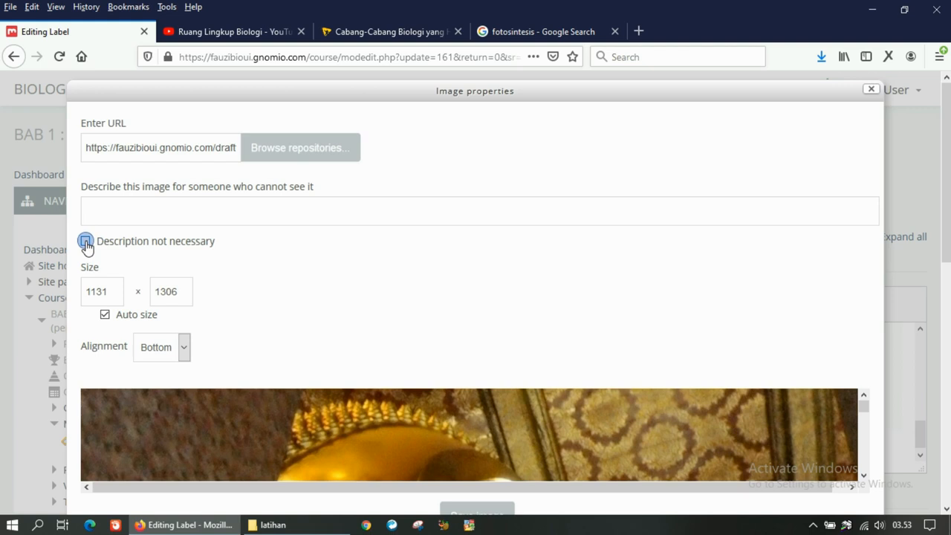
click(112, 212)
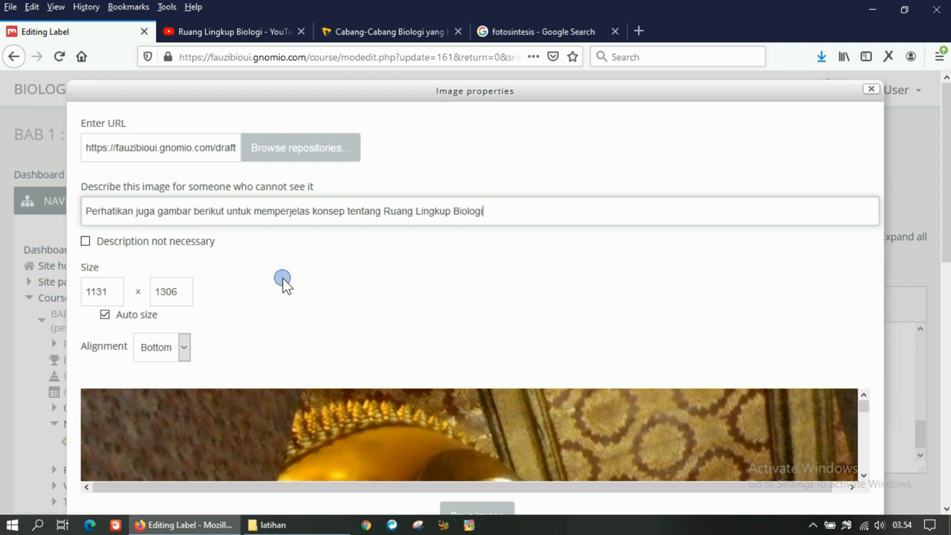
Step: Save the uploaded image into the label text, then save the label and return to the course page
scroll(282, 278, down, 8)
click(467, 186)
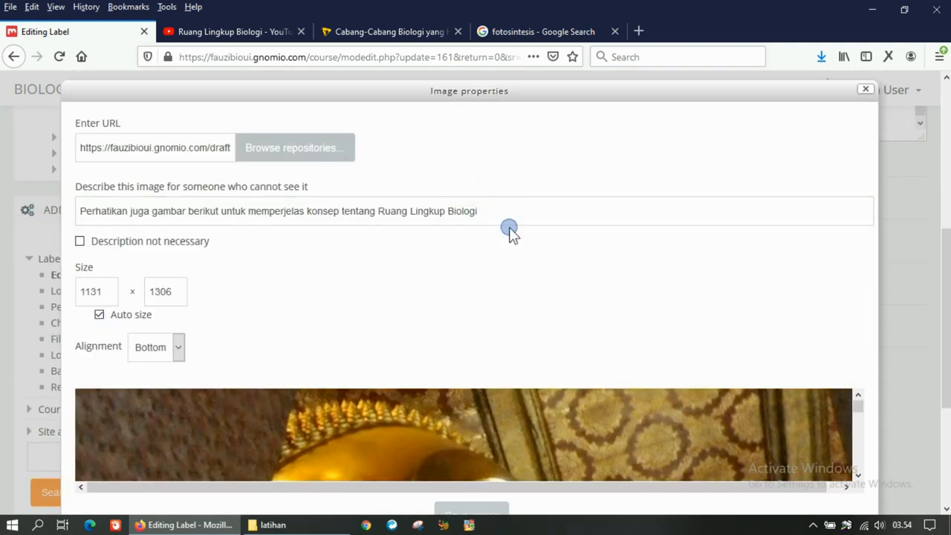
scroll(520, 261, down, 3)
scroll(519, 261, down, 3)
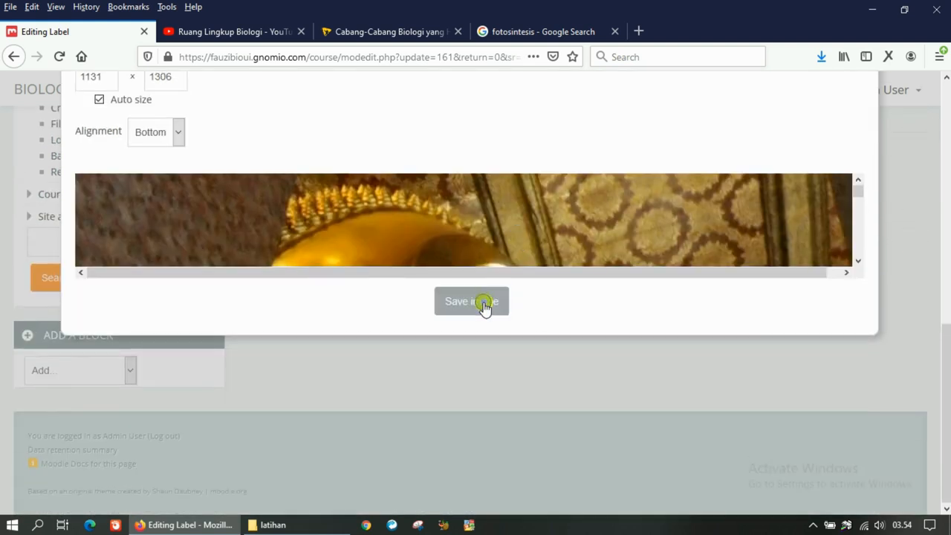
click(484, 304)
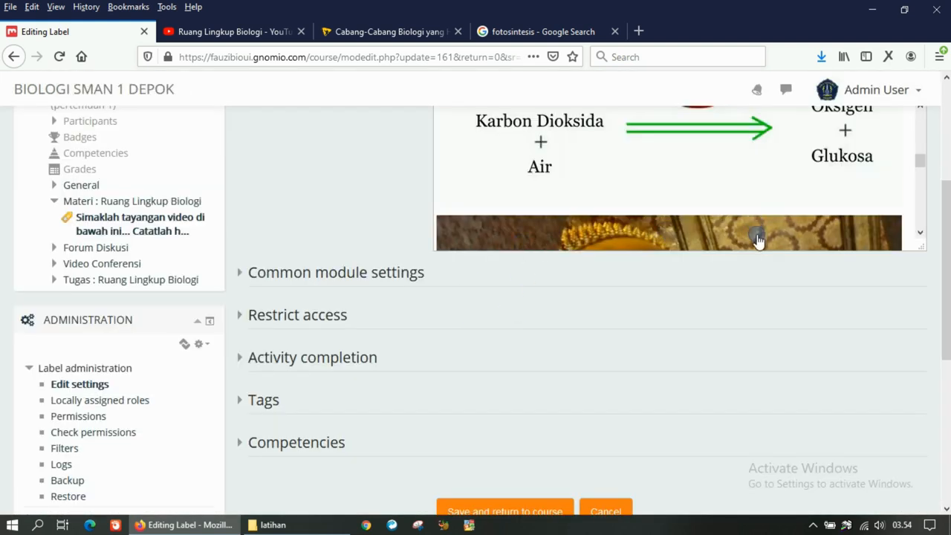
scroll(604, 328, down, 3)
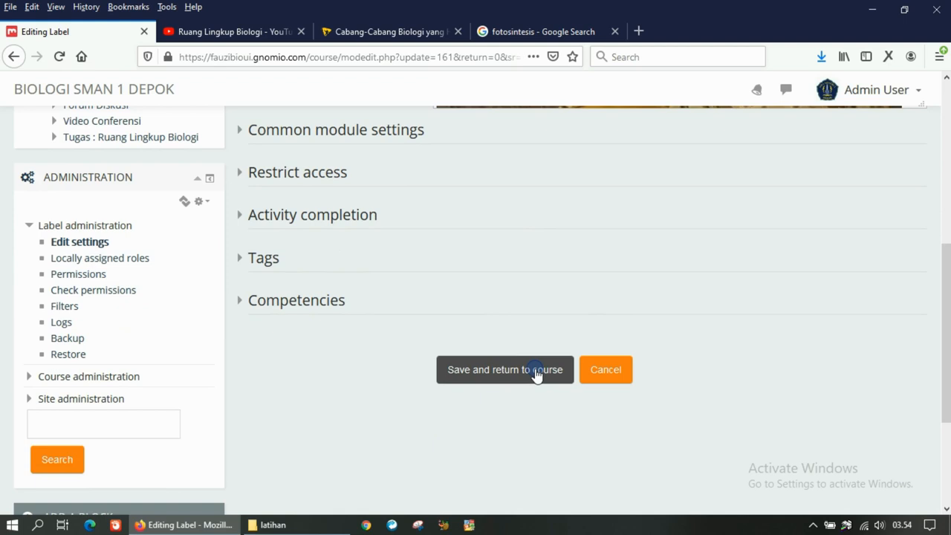
click(536, 374)
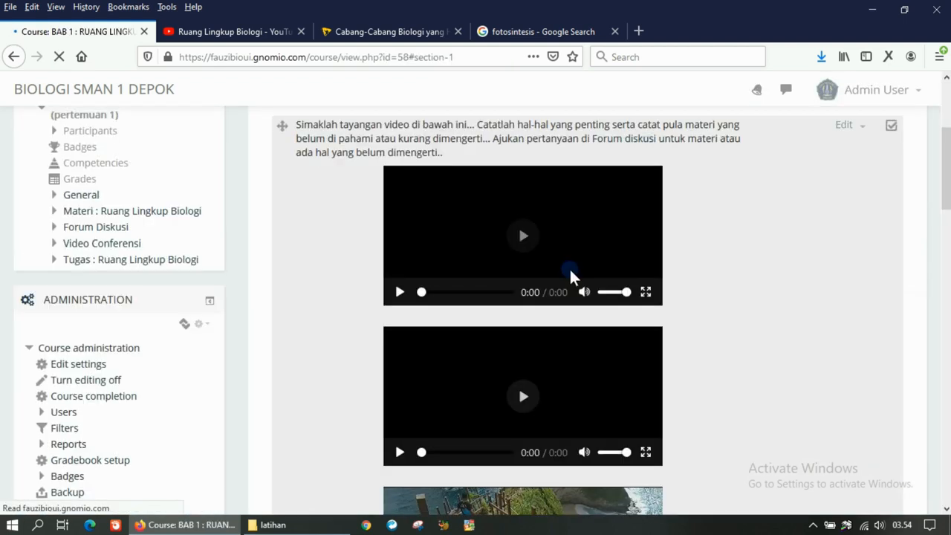
Step: Review the whole label on the course page, from the instructions and videos to the diagram and the uploaded photo
scroll(744, 295, down, 5)
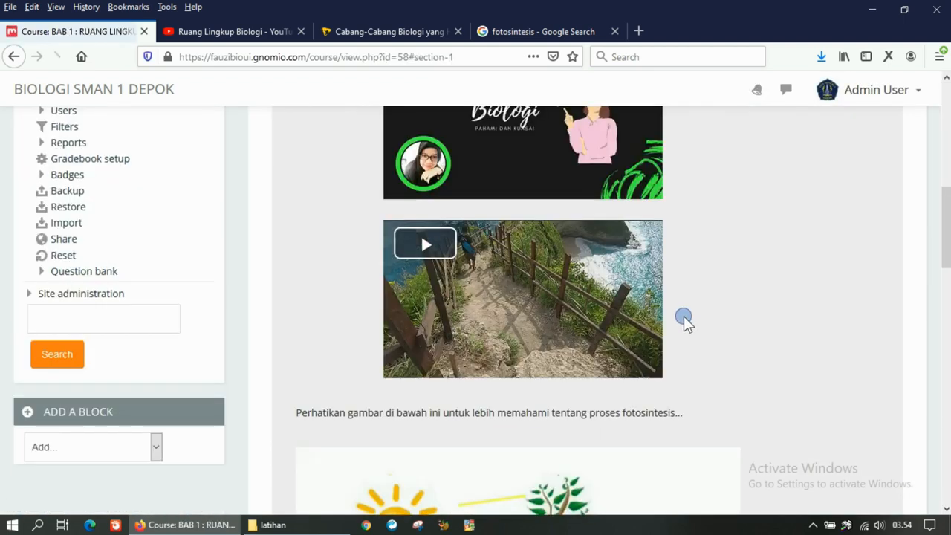
scroll(698, 325, up, 5)
scroll(576, 273, down, 10)
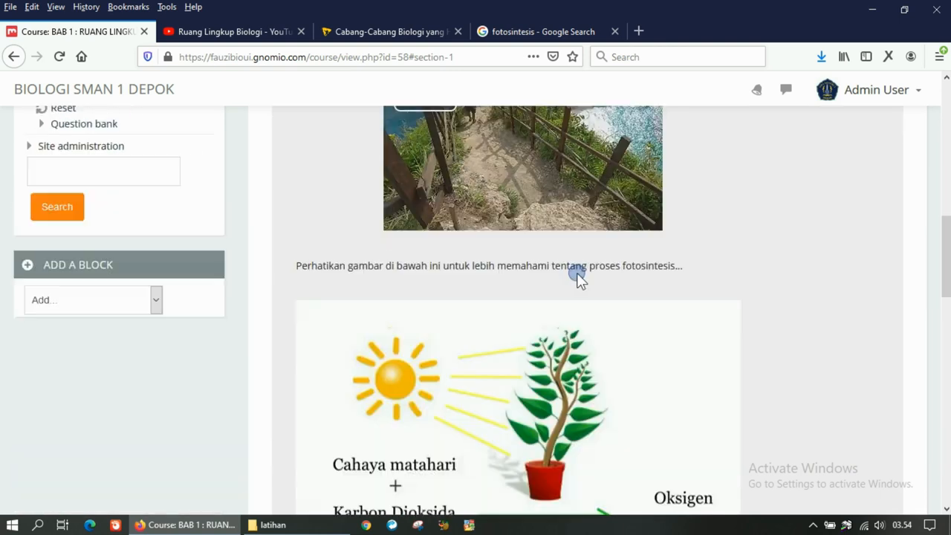
scroll(577, 323, down, 5)
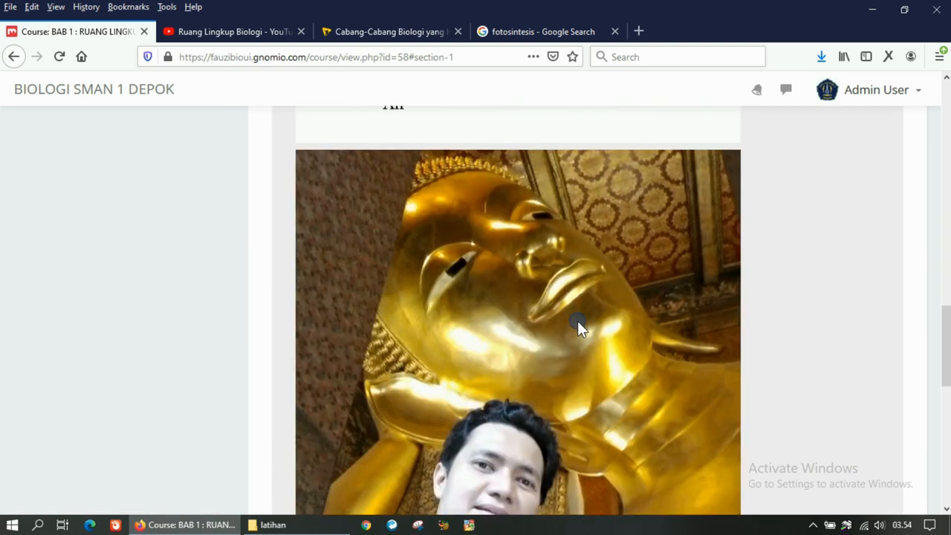
scroll(577, 327, down, 2)
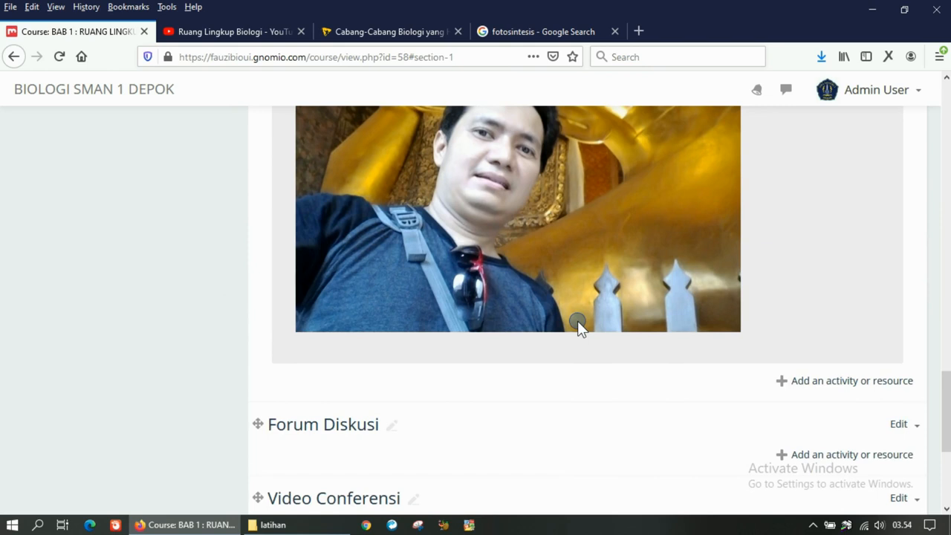
scroll(577, 327, up, 3)
scroll(577, 321, up, 3)
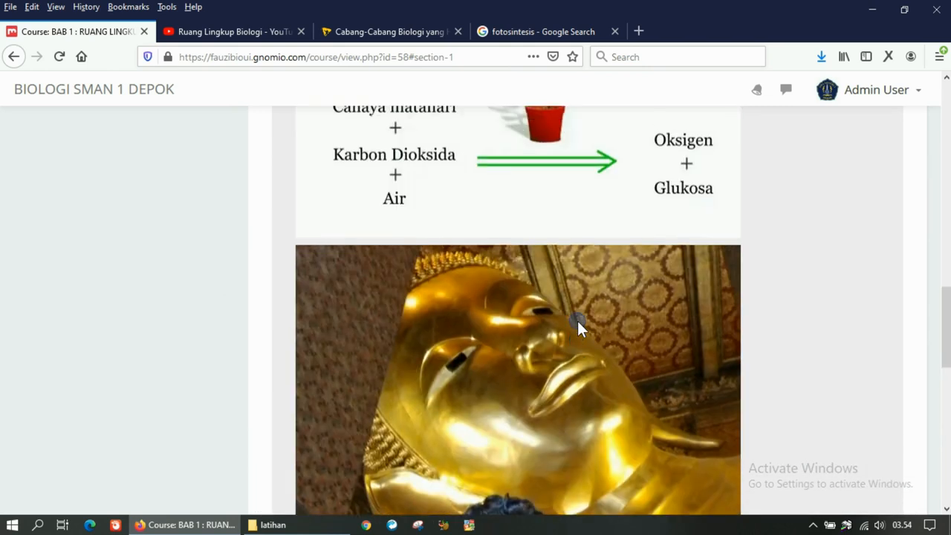
scroll(576, 319, up, 1)
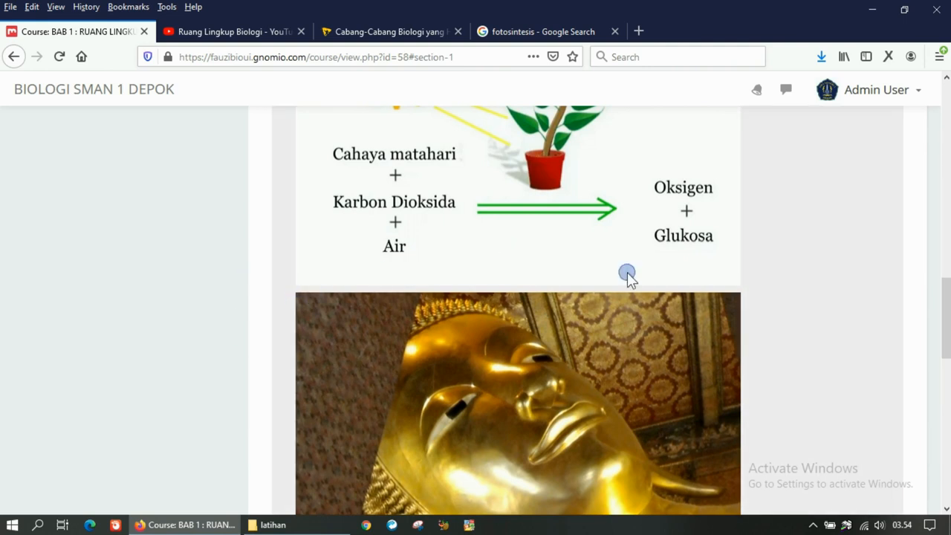
scroll(745, 281, down, 10)
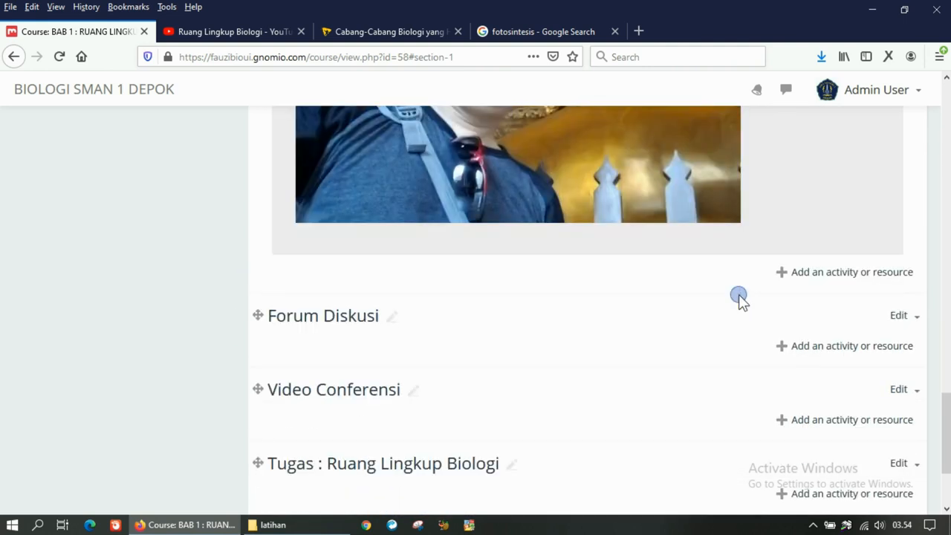
scroll(739, 294, up, 10)
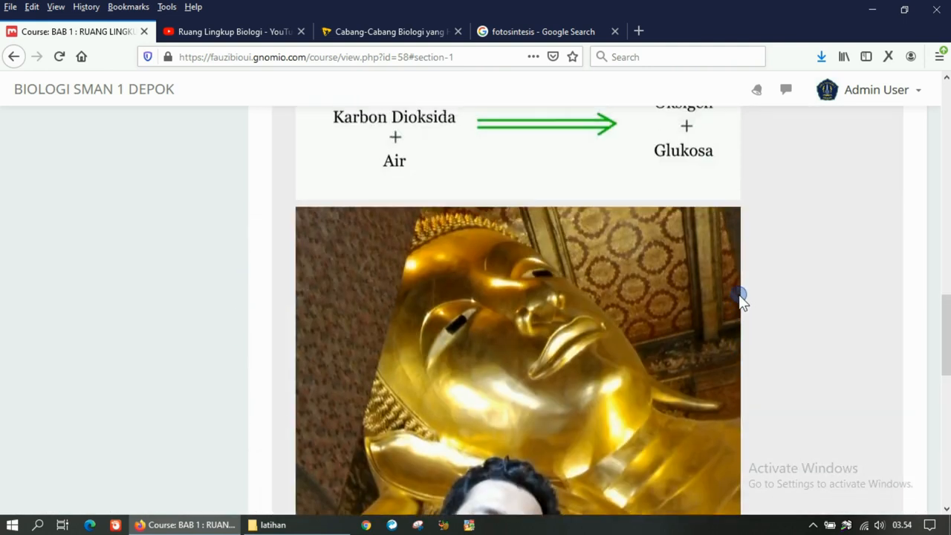
scroll(738, 294, up, 8)
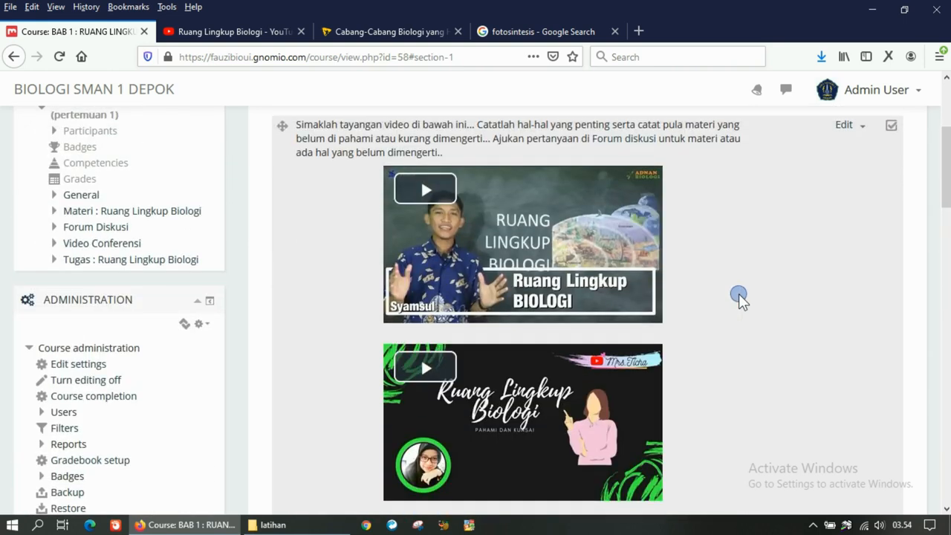
scroll(738, 293, down, 2)
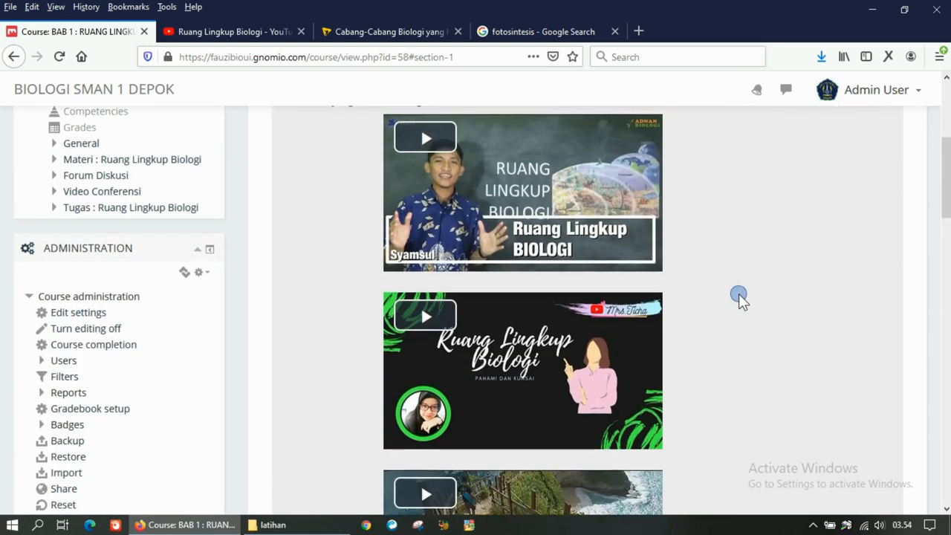
scroll(738, 294, up, 3)
scroll(738, 293, down, 15)
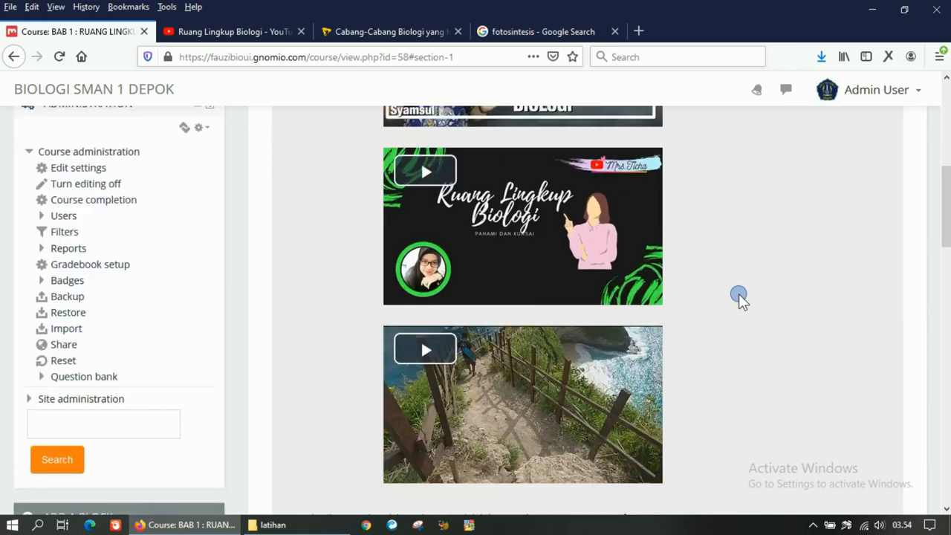
scroll(738, 297, down, 4)
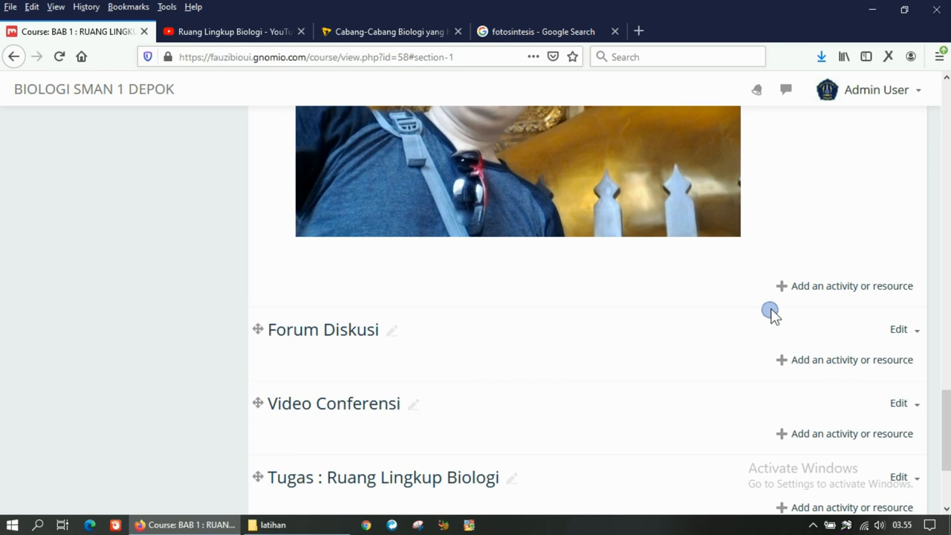
Step: Add a new File resource to the Materi : Ruang Lingkup Biologi section
click(802, 291)
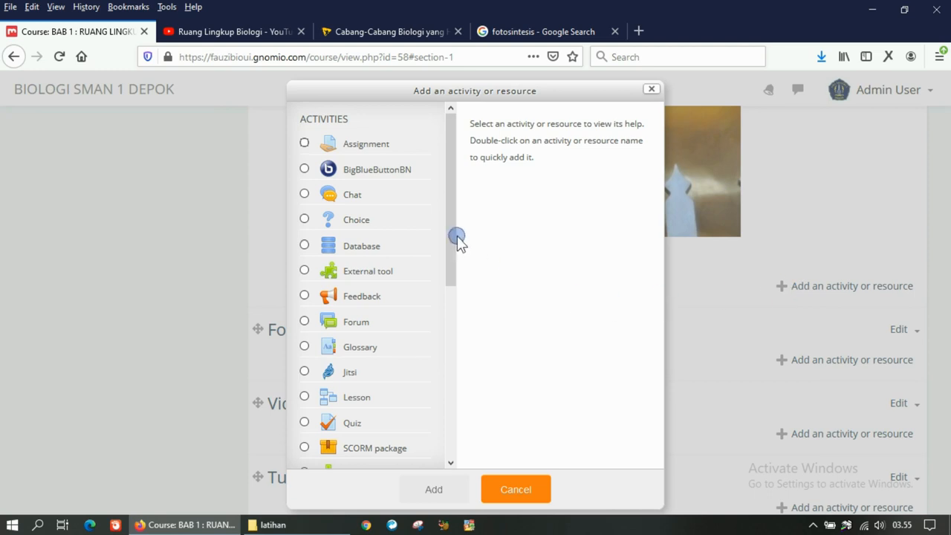
drag(454, 236, 463, 410)
click(307, 328)
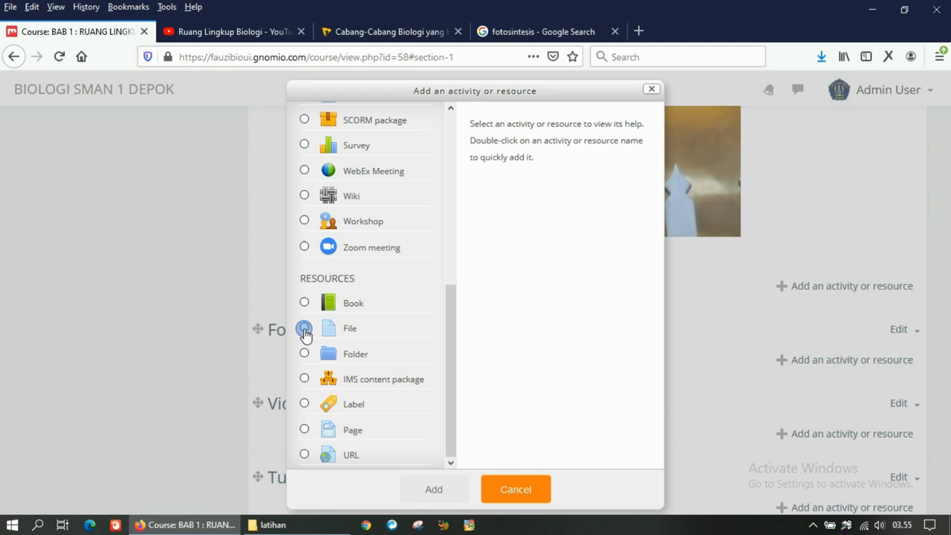
click(304, 331)
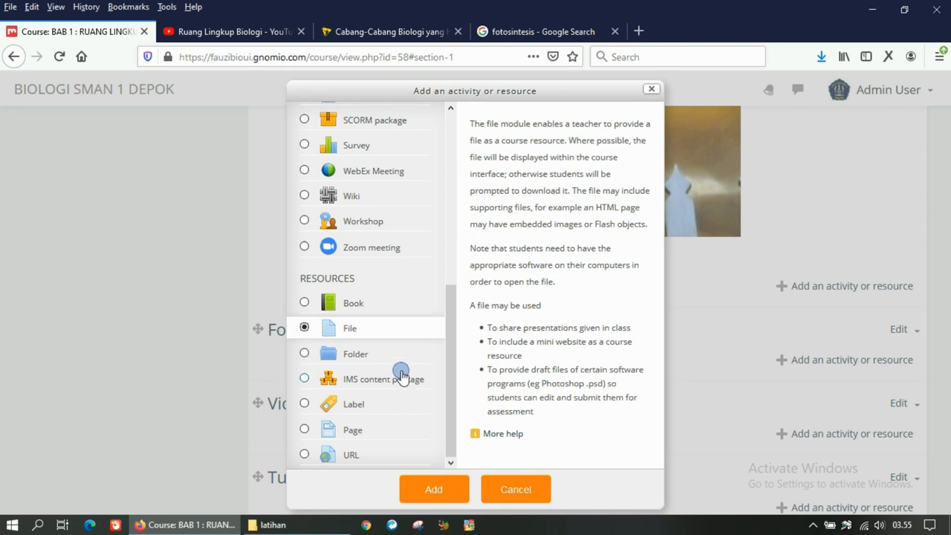
click(305, 353)
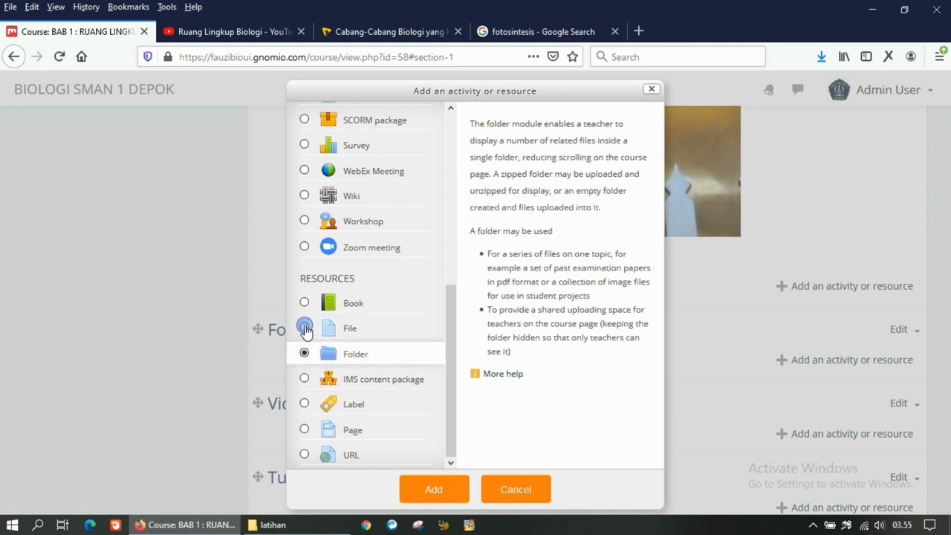
click(305, 329)
click(440, 490)
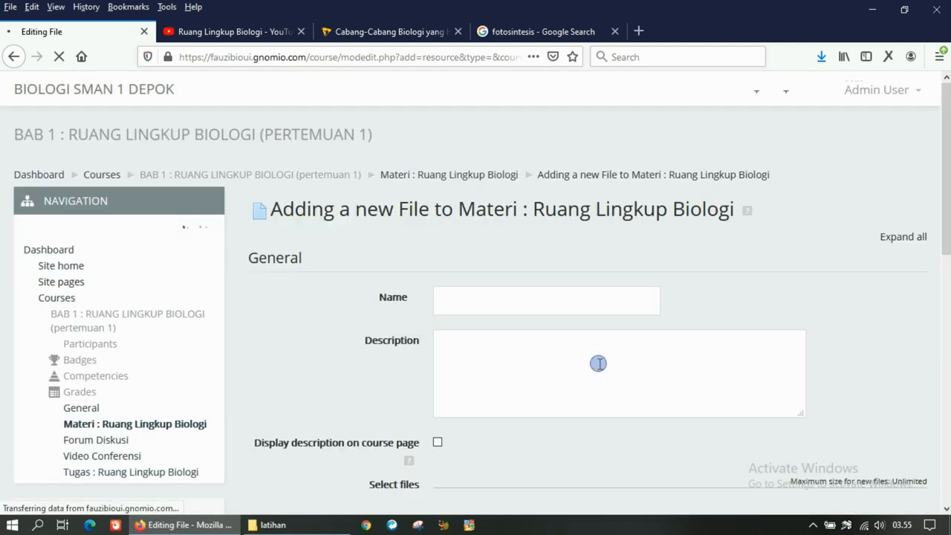
Step: Name the file resource "Ringkasan Materi Ruang Lingkup Biologi" and describe it as "Downloadlah materi di atas.. lalu pelajari sebagai persiapan menghadapi Penilaian Harian dua pekan mendatang..."
click(560, 303)
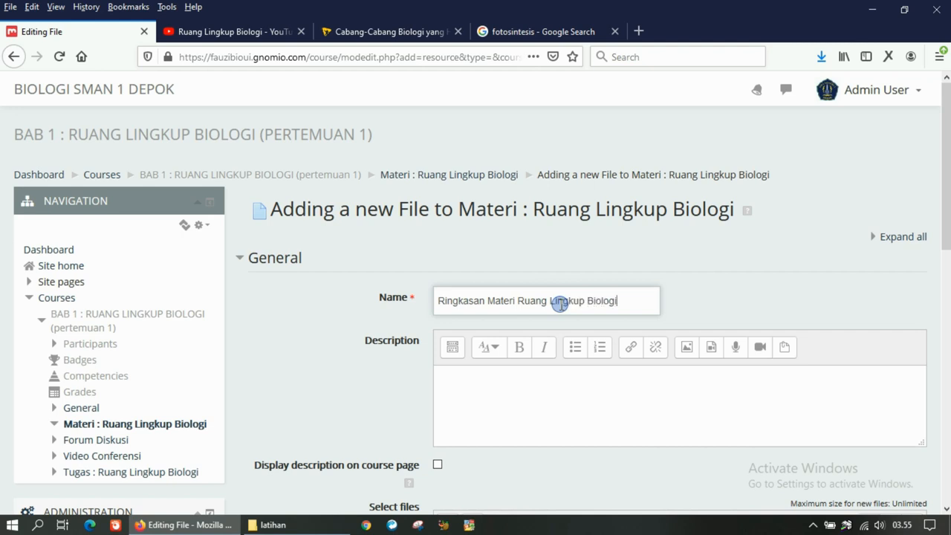
scroll(560, 305, down, 1)
click(555, 339)
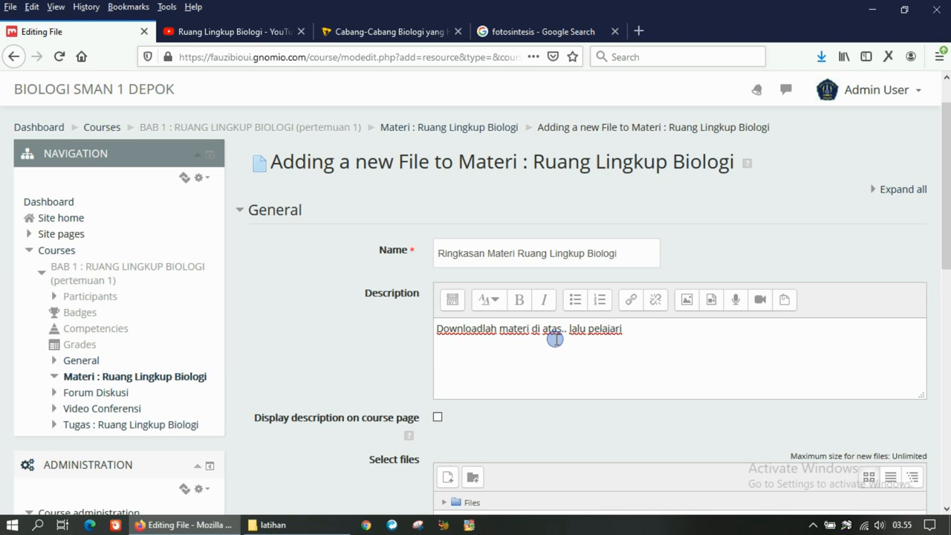
text(ai persiapan menghadapi Penilaian Harian)
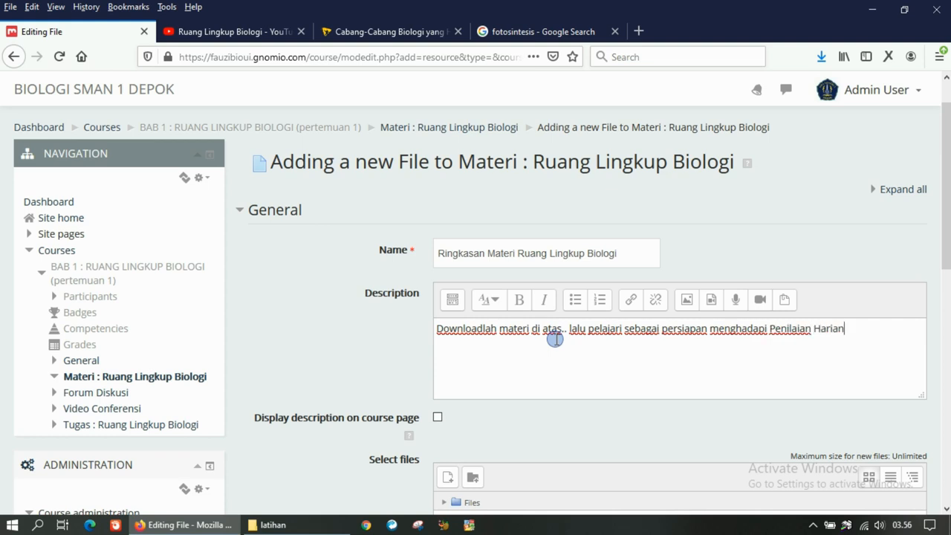
text(dua pekan mendatang...)
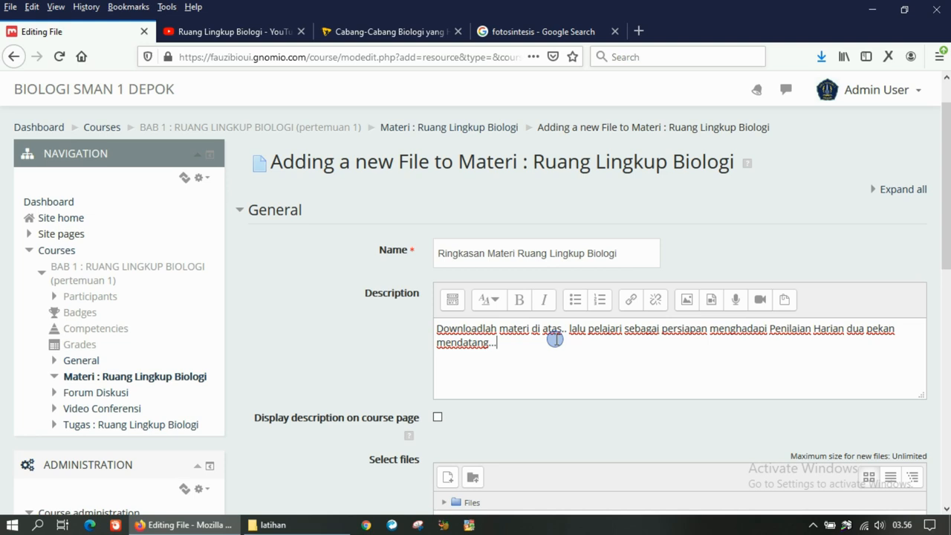
Step: Enable displaying the description on the course page and hyphenate its first word as "Download-lah"
scroll(564, 356, down, 2)
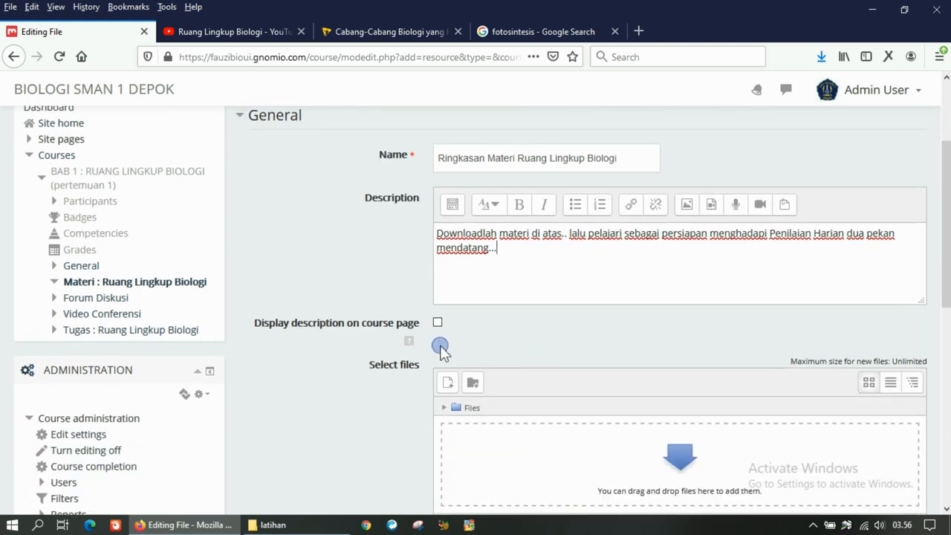
click(437, 327)
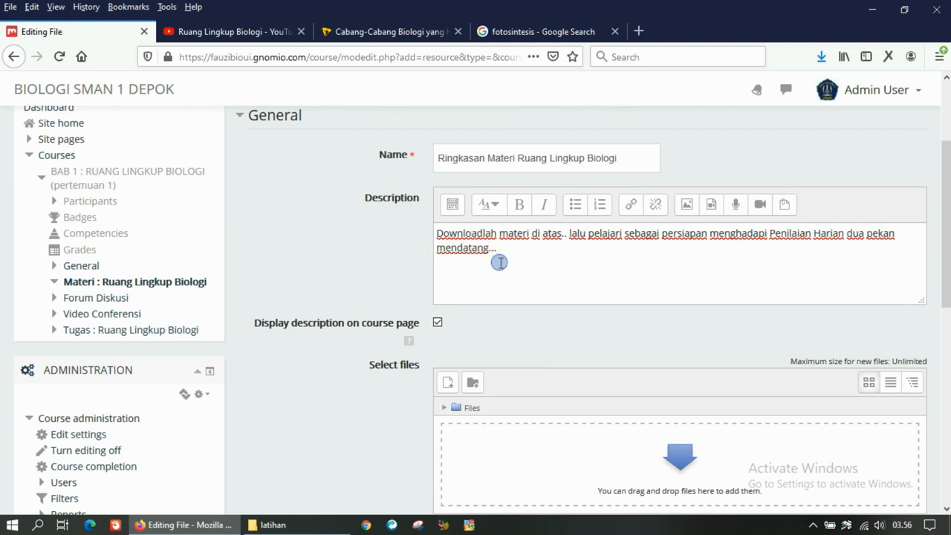
text(-)
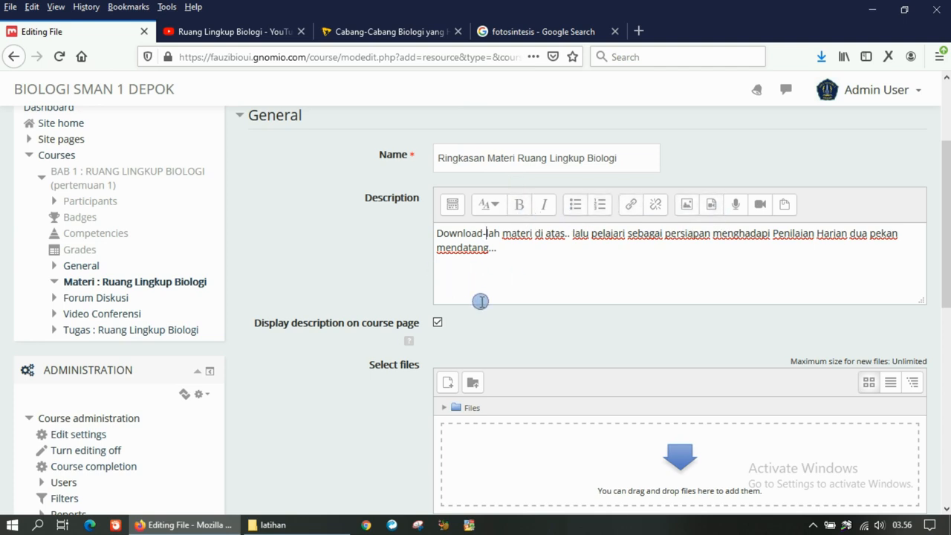
Step: Upload Klasifikasi makhluk hidup.docx and the LEMBAR KEGIATAN Keanekaragaman Word document from the latihan folder to the file resource
scroll(510, 312, down, 2)
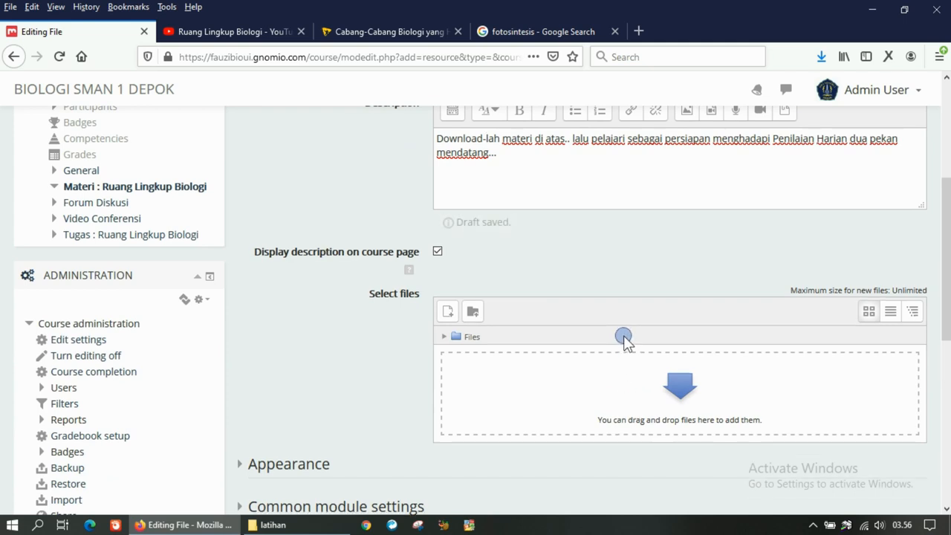
click(321, 525)
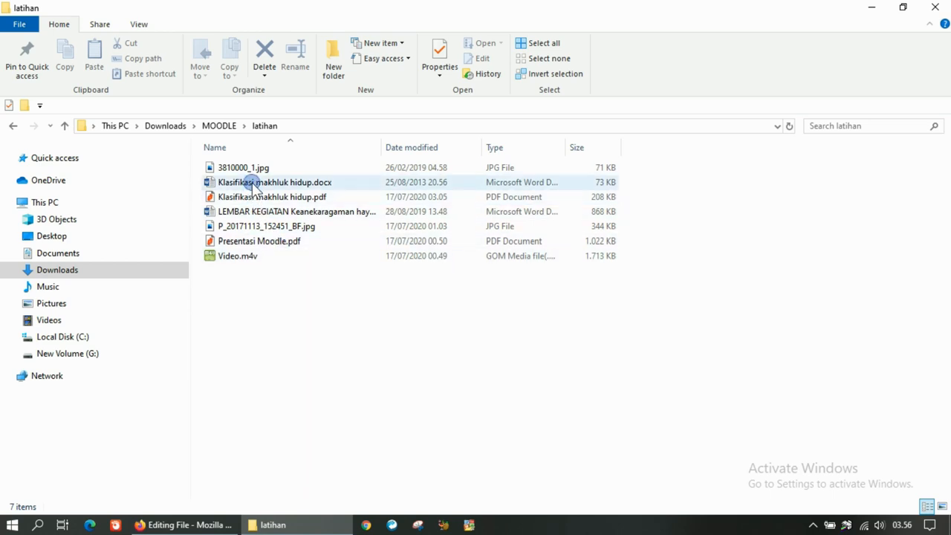
drag(252, 186, 588, 381)
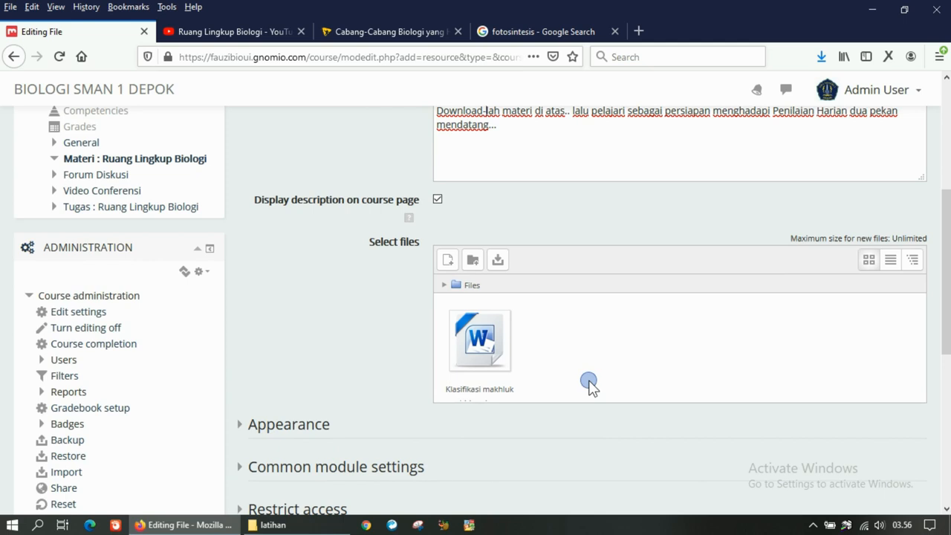
scroll(589, 383, down, 5)
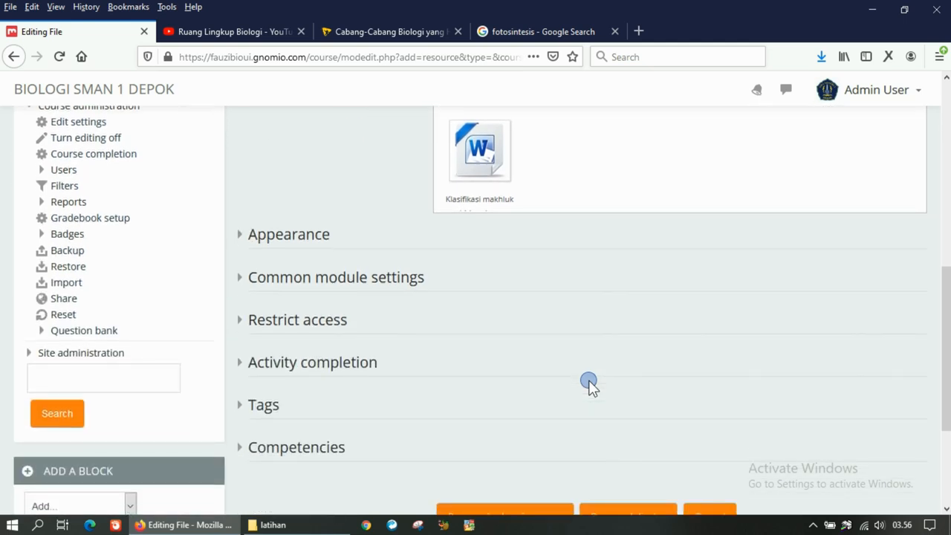
scroll(589, 383, down, 2)
scroll(574, 410, up, 5)
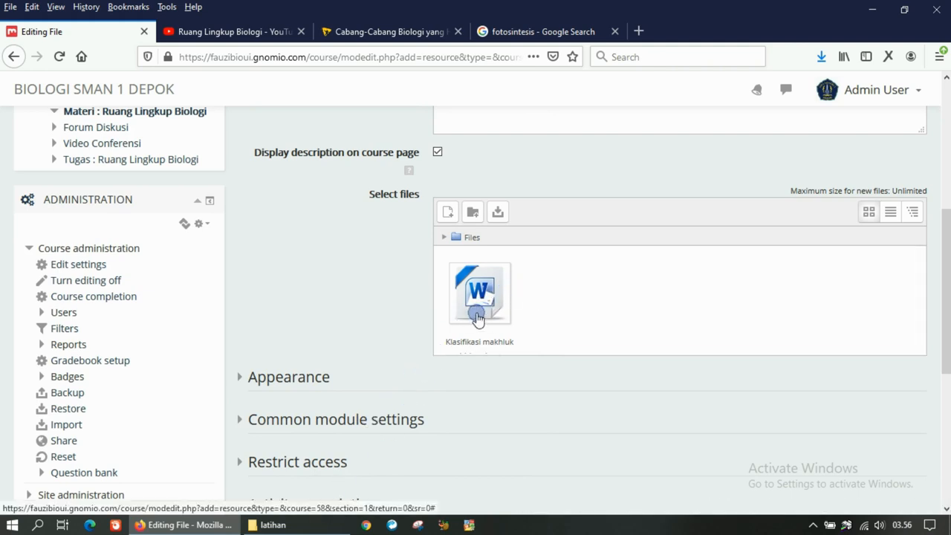
click(297, 525)
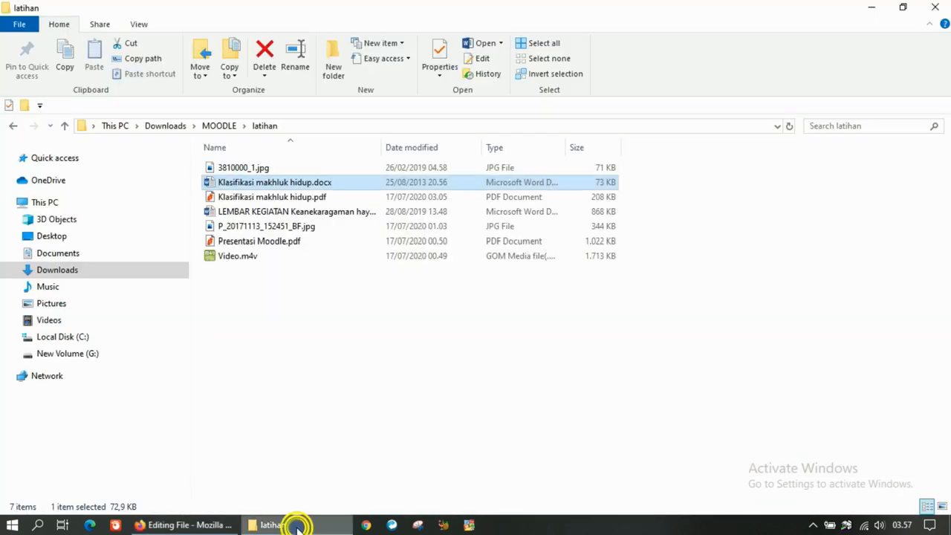
drag(264, 216, 653, 286)
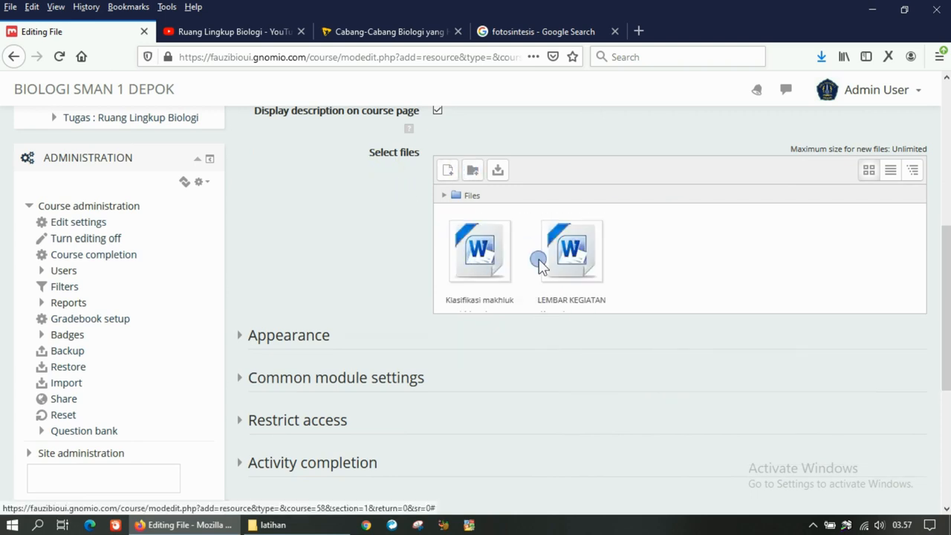
Step: Save the file resource and return to the course page
scroll(438, 370, down, 3)
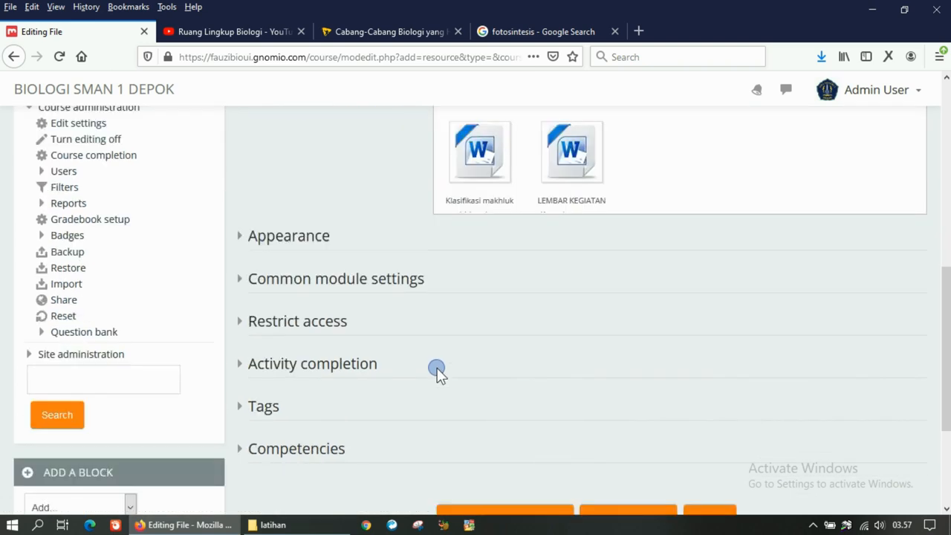
scroll(439, 374, down, 3)
click(488, 425)
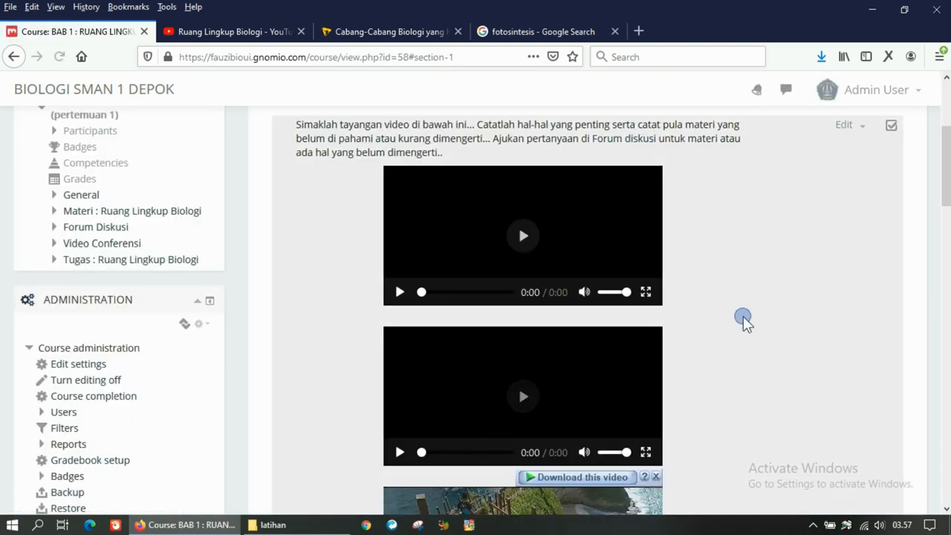
Step: Find Ringkasan Materi Ruang Lingkup Biologi on the course page and open its Klasifikasi makhluk hidup.docx with Word
scroll(717, 327, down, 15)
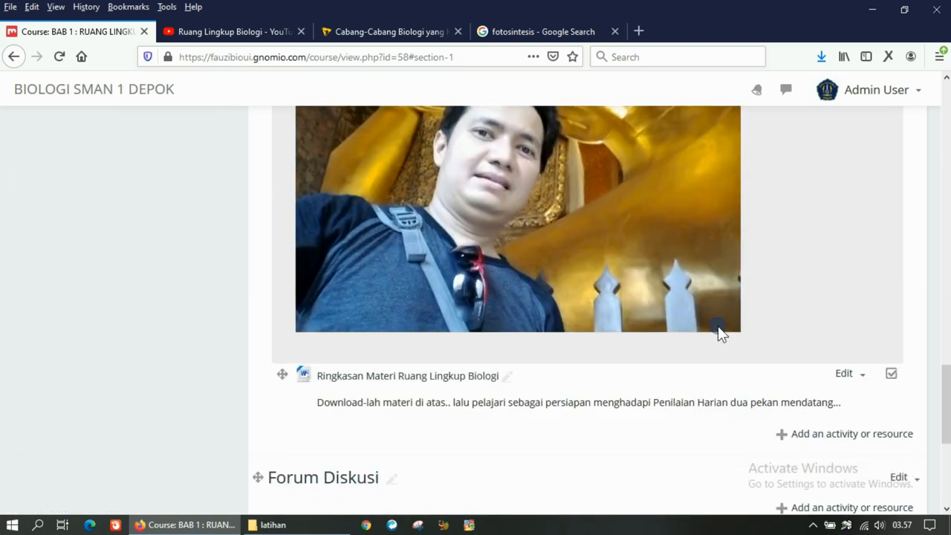
scroll(718, 333, down, 3)
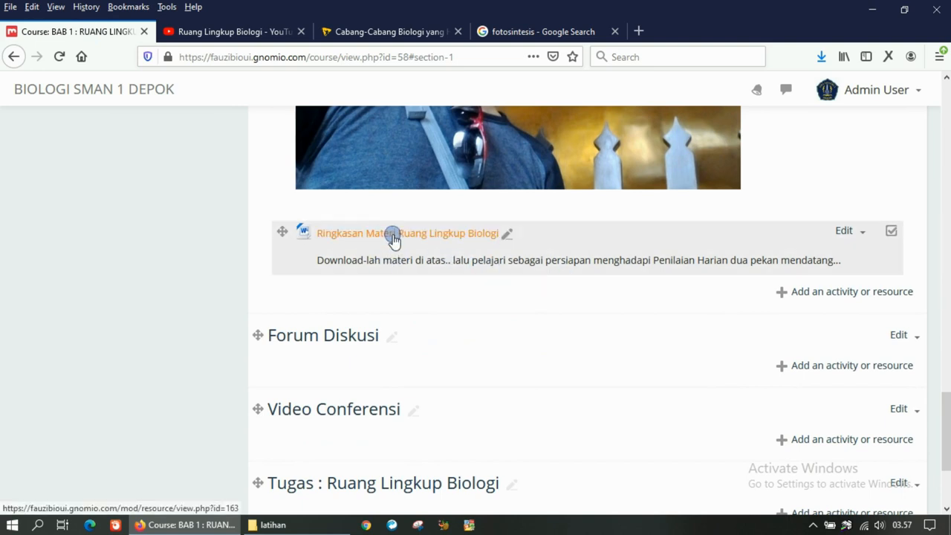
click(394, 235)
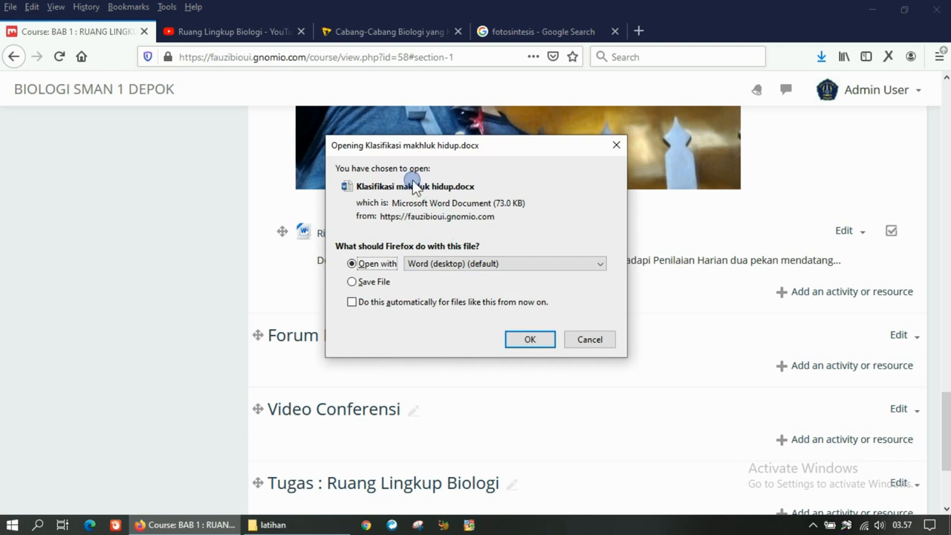
click(520, 338)
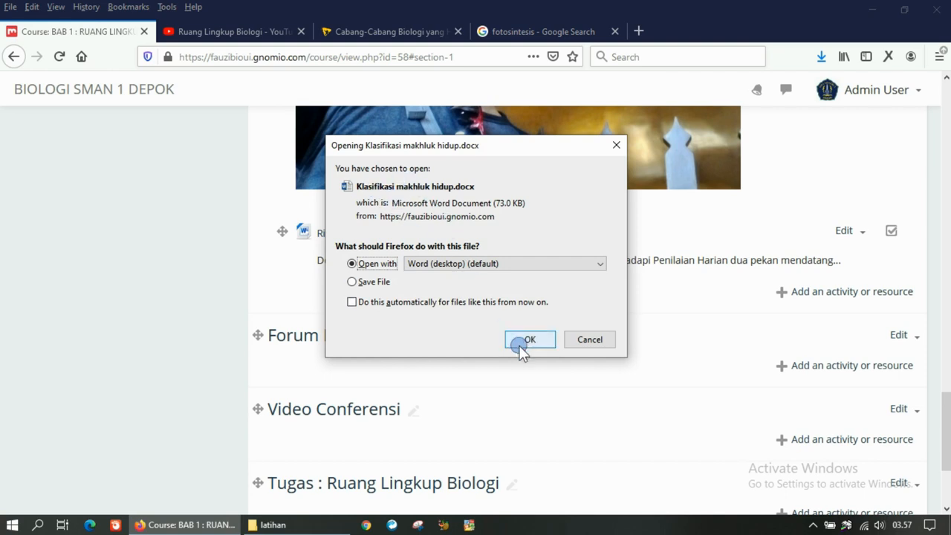
click(527, 341)
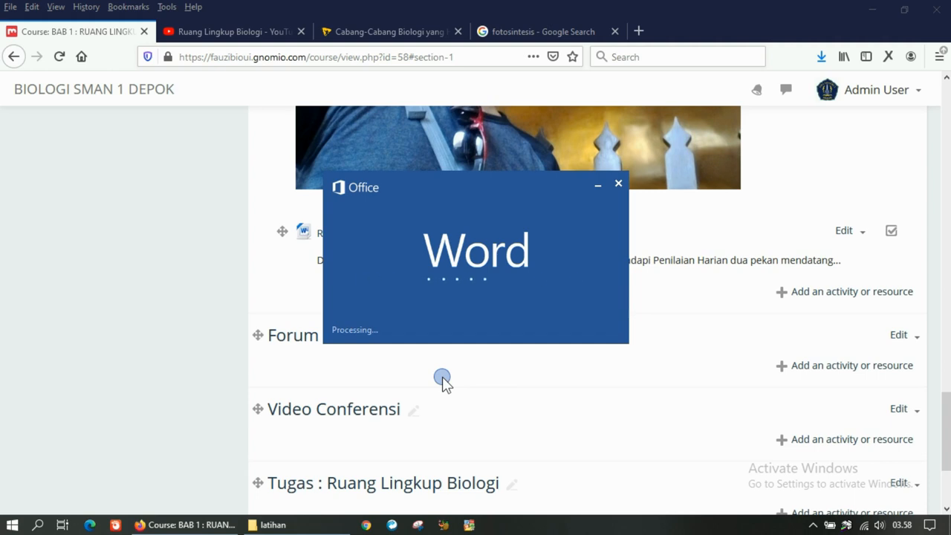
Step: Switch to Word, dismiss the activation wizard, and skim the downloaded Klasifikasi makhluk hidup document before closing it
click(209, 524)
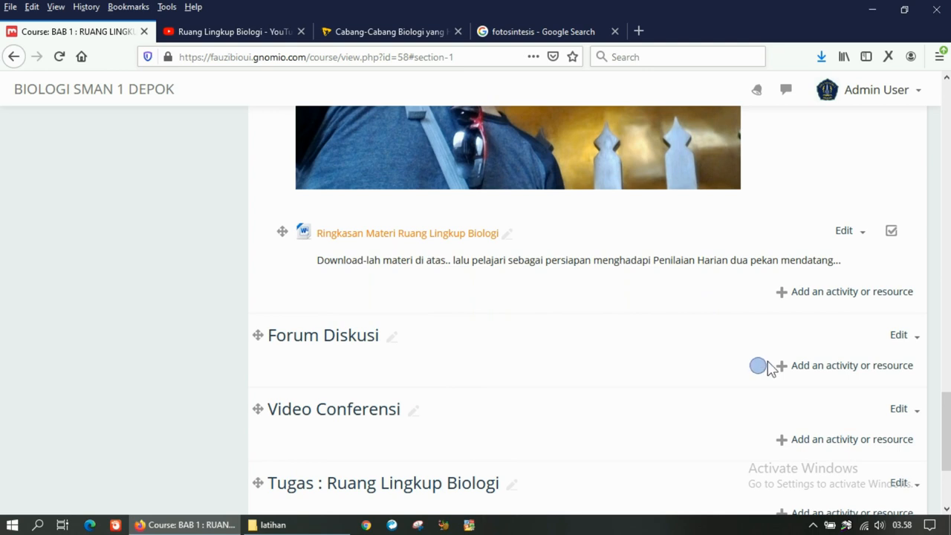
click(554, 525)
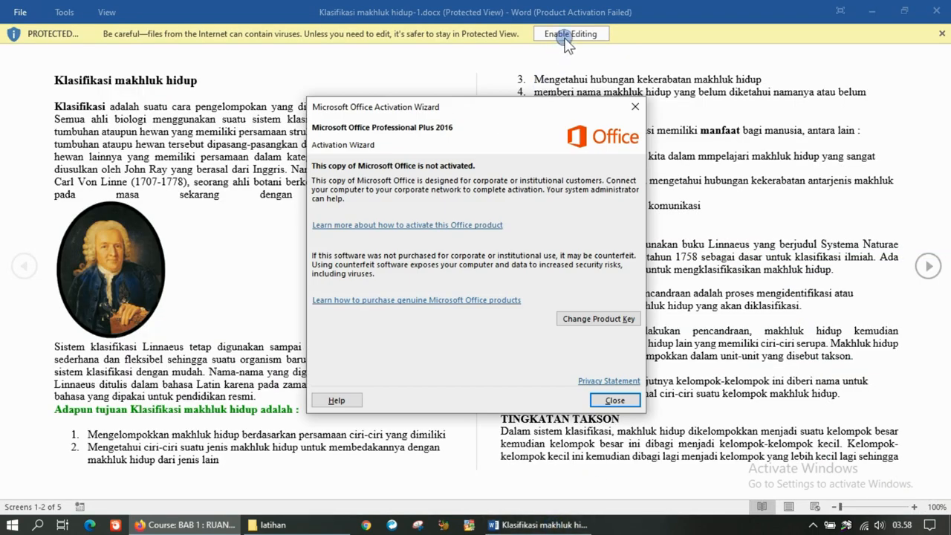
click(623, 402)
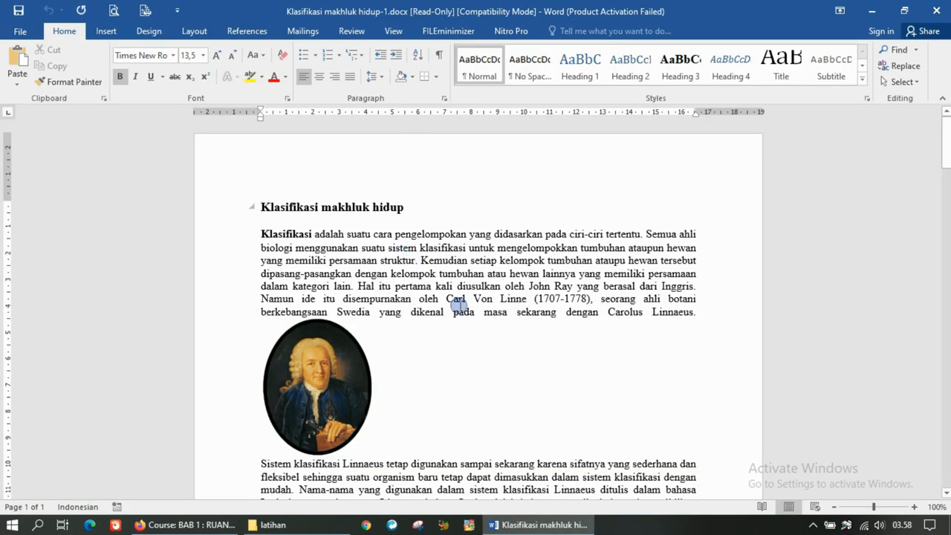
scroll(673, 400, down, 5)
scroll(544, 312, up, 5)
scroll(548, 302, up, 1)
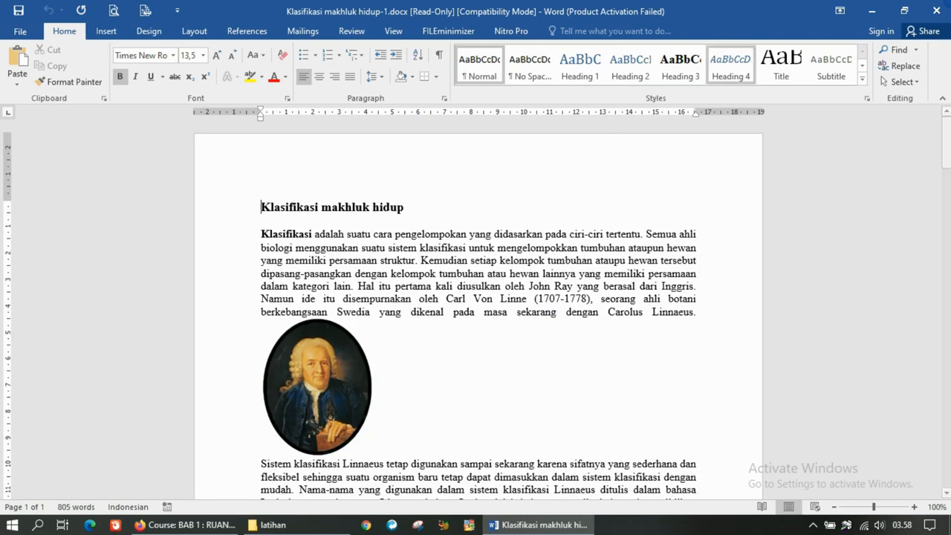
click(941, 9)
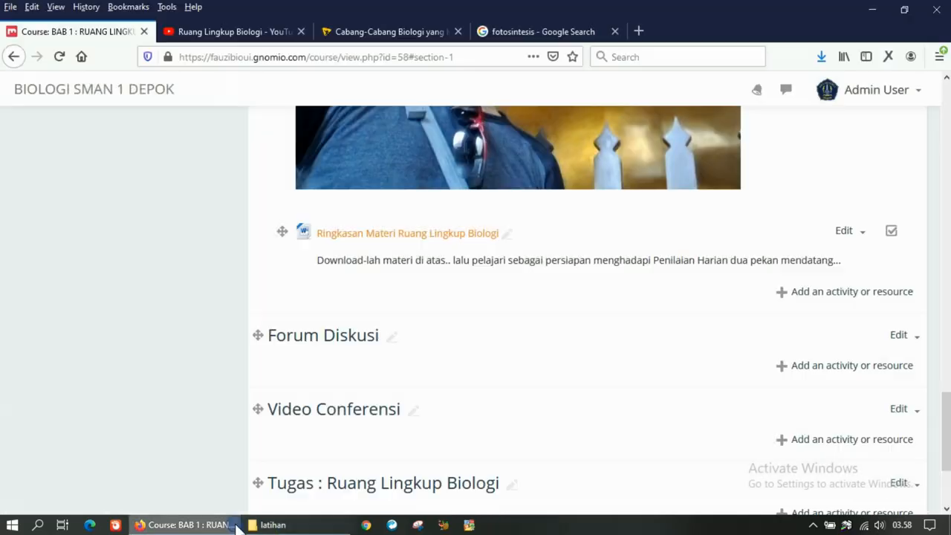
Step: Open the form for a new Folder resource in the Materi : Ruang Lingkup Biologi section
click(832, 292)
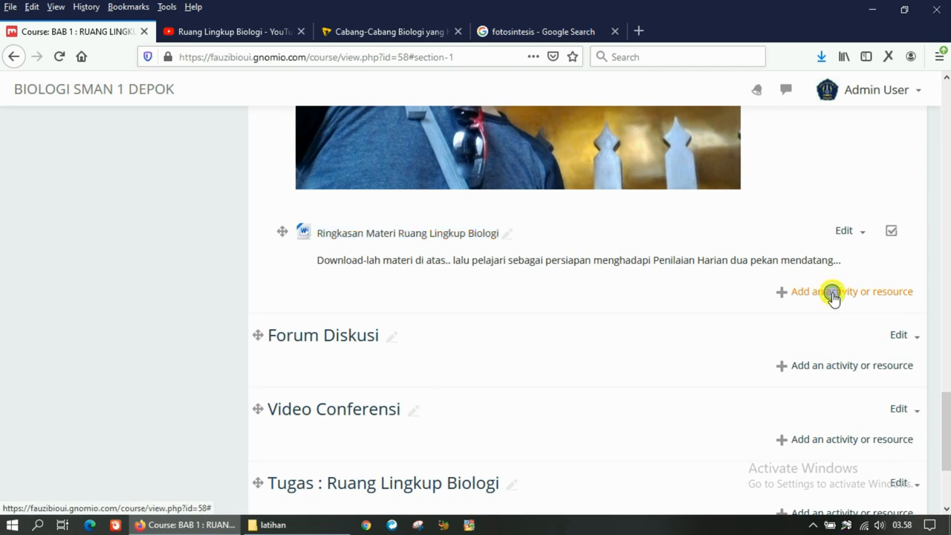
scroll(447, 343, down, 2)
scroll(447, 341, down, 3)
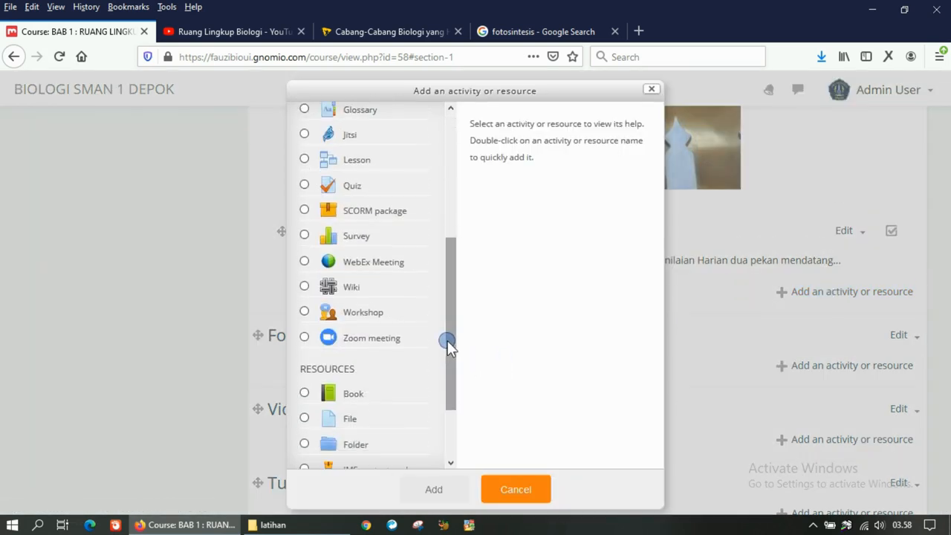
scroll(435, 352, down, 2)
click(359, 365)
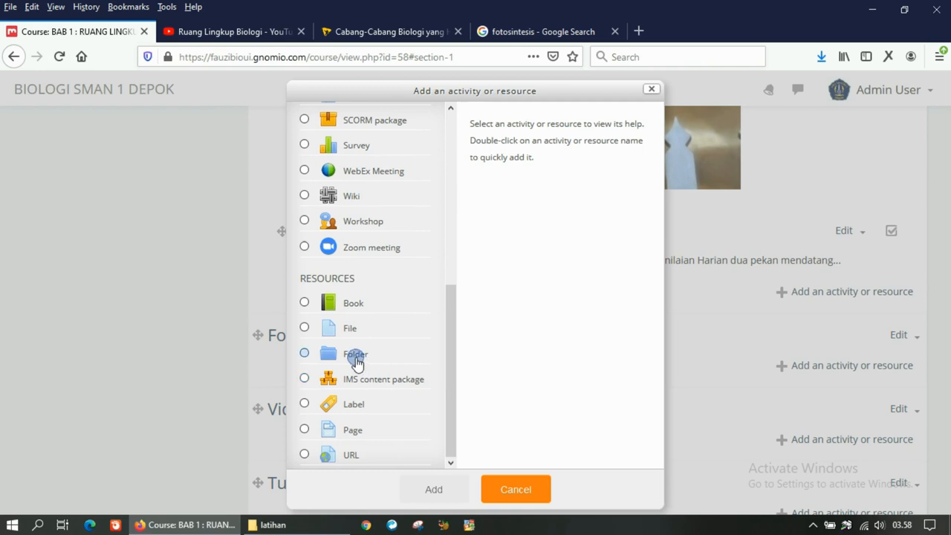
click(425, 490)
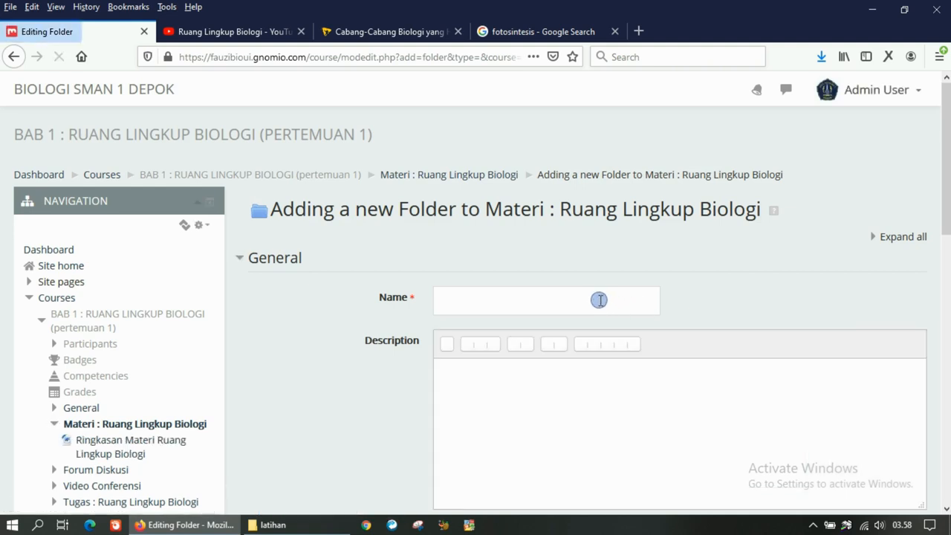
Step: Name the new folder "Ringkasan Materi Ruang lingkup Biologi"
click(599, 300)
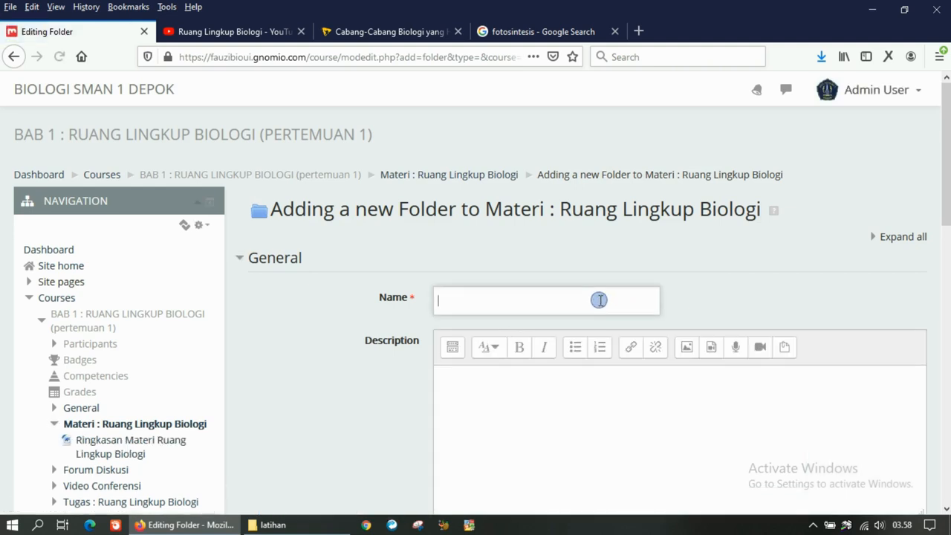
text(Ringkasa)
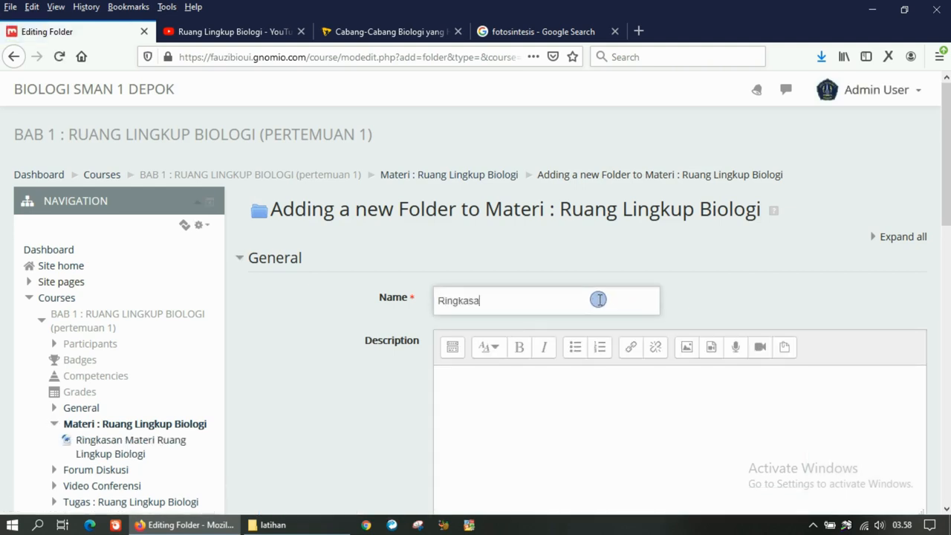
text(n Materi Ruang L)
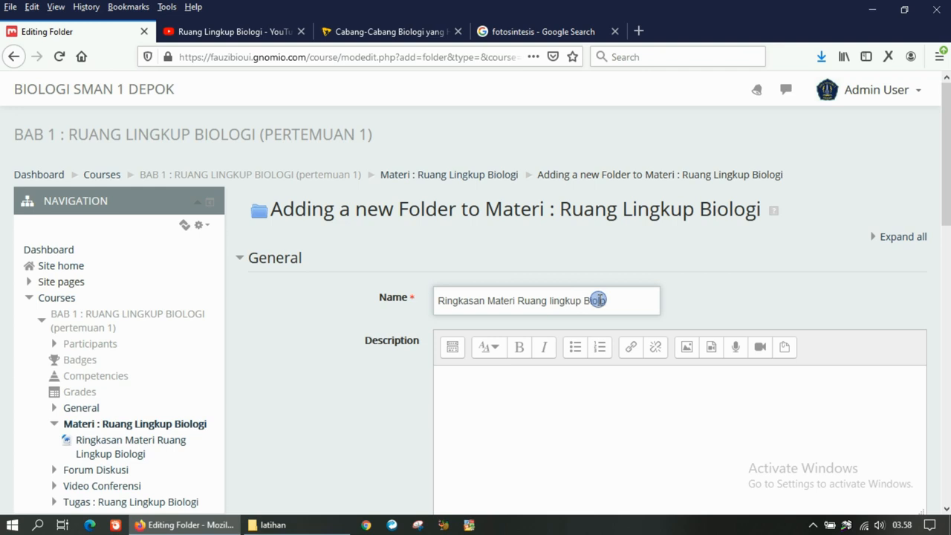
Step: Enter "Pelajari ringkasan materi di bawah ini.." as the folder's description
click(571, 371)
text(Pelajari ringkasan)
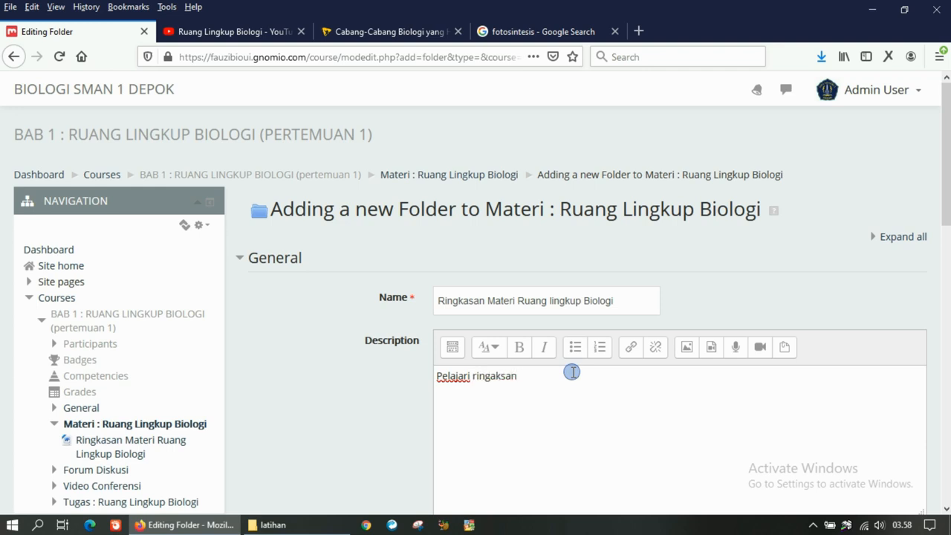
text(kasan materi )
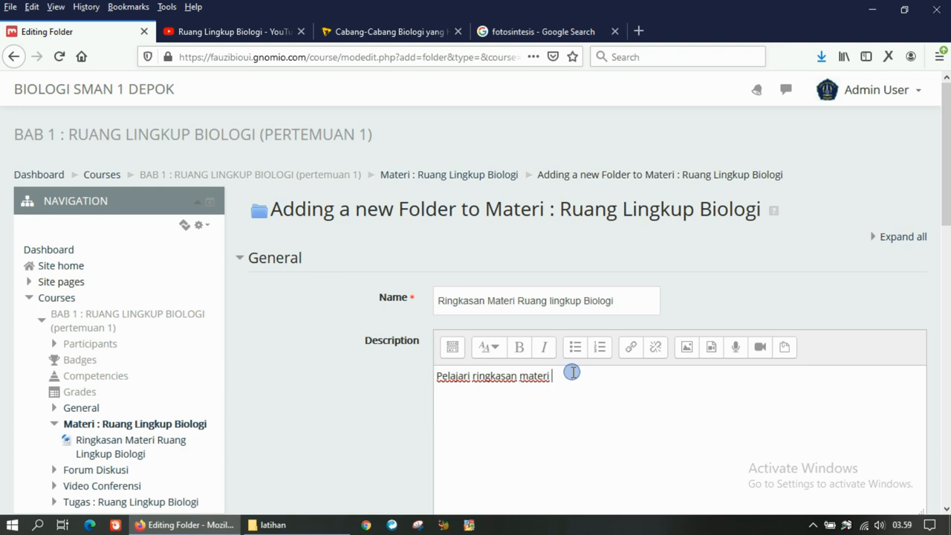
text(di awah)
key(BackSpace)
key(BackSpace)
key(BackSpace)
text(bawah in)
Step: Insert "Download dan" at the start of the folder description, before "Pelajari"
click(438, 376)
text(Downloa)
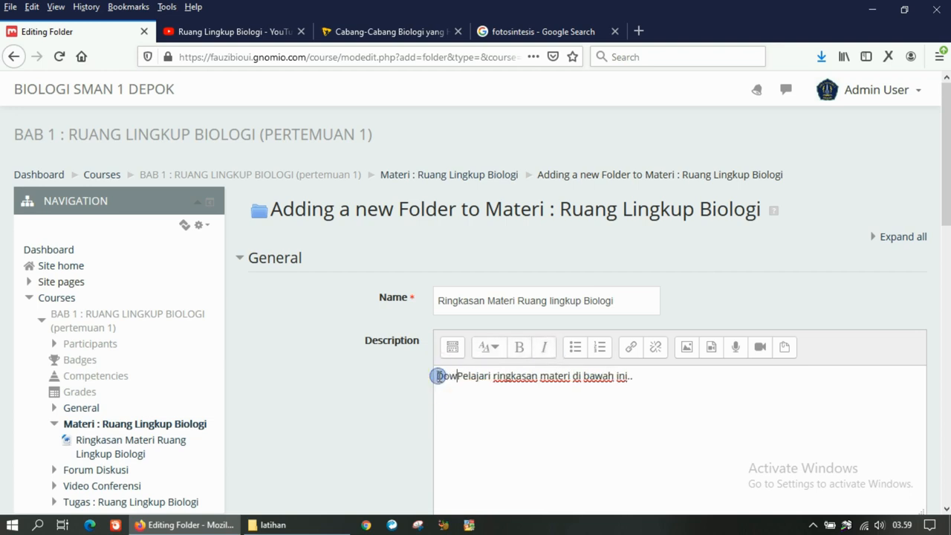
text(dlah)
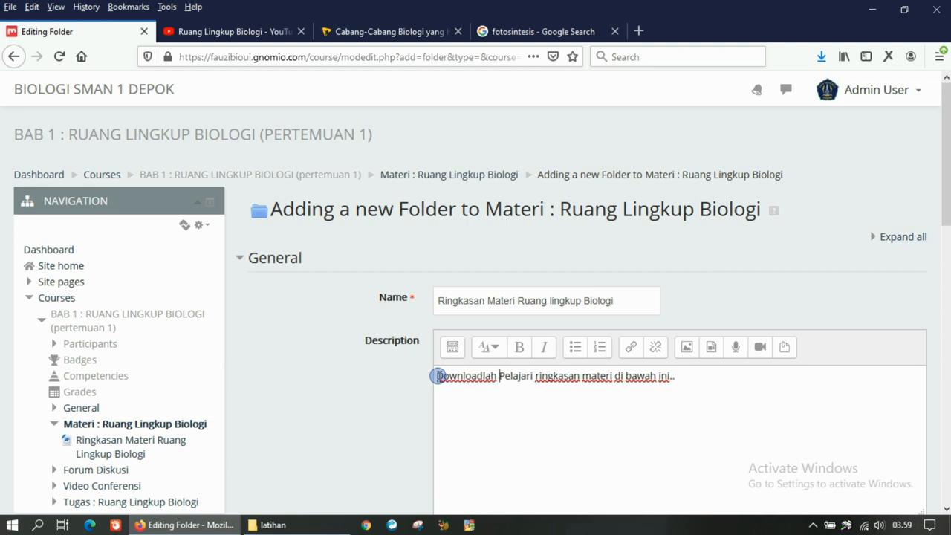
key(BackSpace)
key(BackSpace)
key(BackSpace)
key(BackSpace)
text(da)
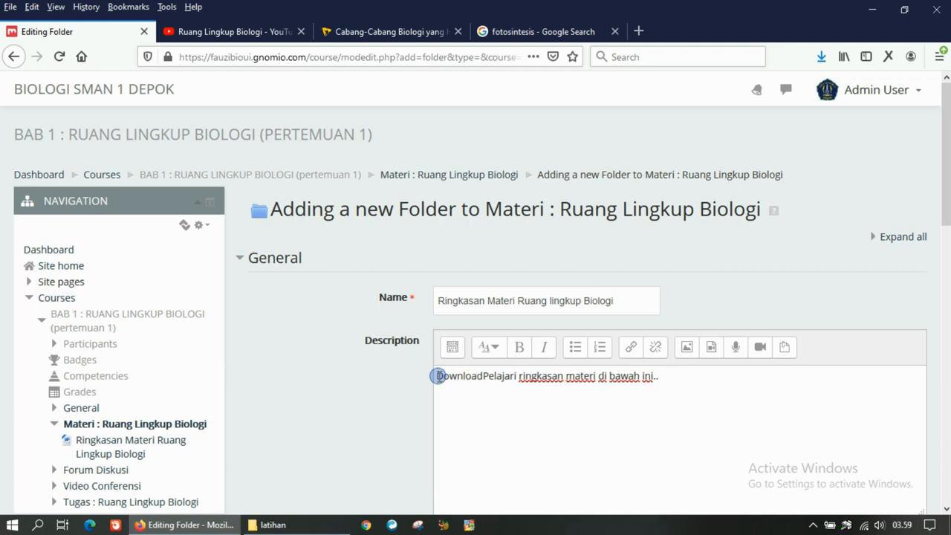
text(n )
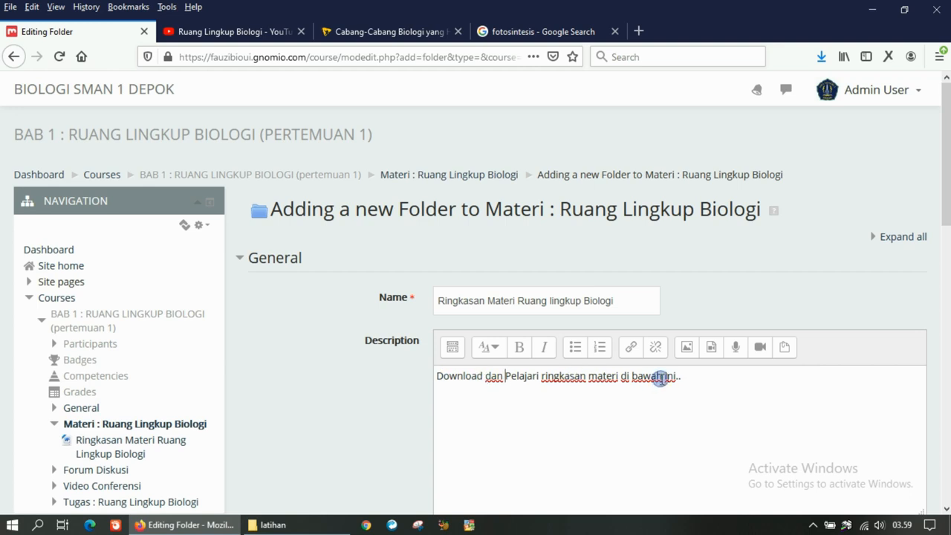
Step: Append "sebagai bahan untuk persiapan menghadapi Penilaian Harian dua pekan mendatang...." to the description and enable displaying it on the course page
text(bagai bahan untuk persiapan )
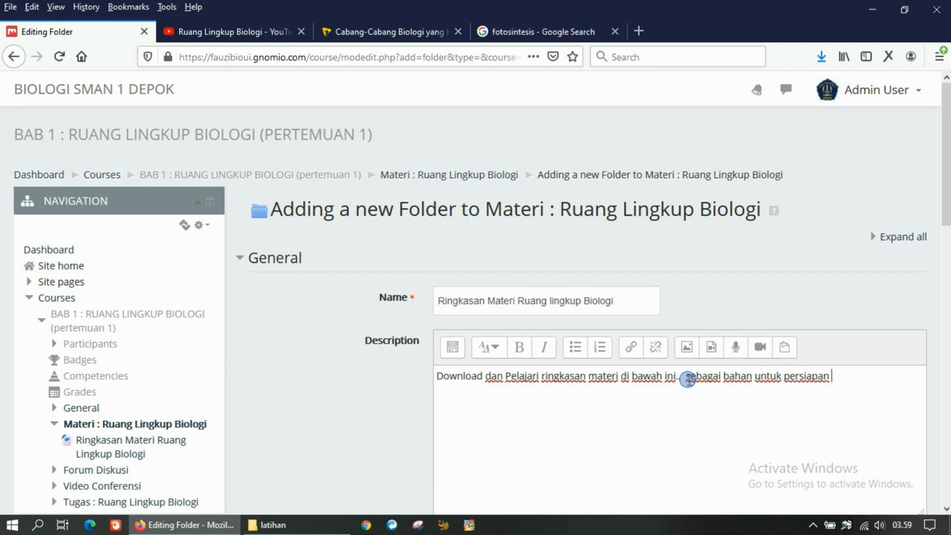
text(menghadapi Penilaian Harian dua pekan mendatnag)
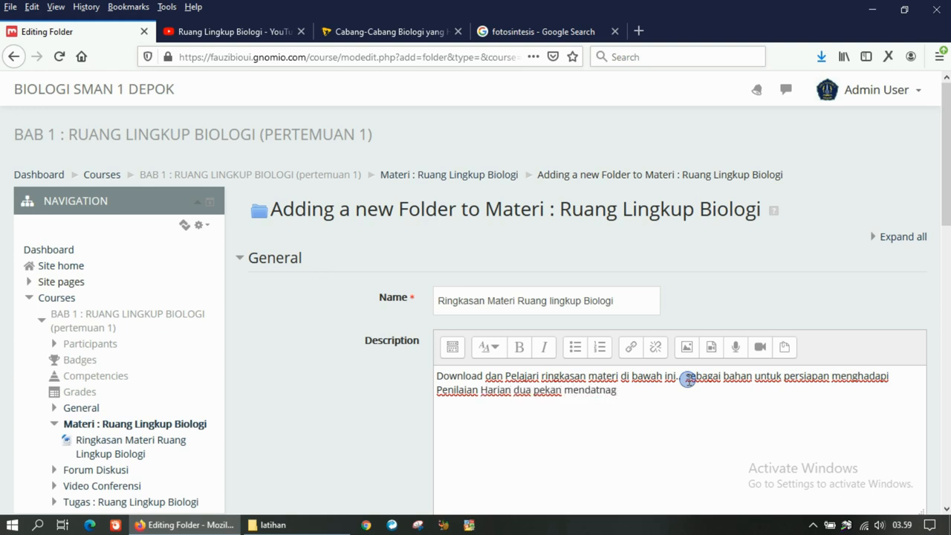
key(BackSpace)
key(BackSpace)
key(BackSpace)
text(ang....)
scroll(598, 395, down, 3)
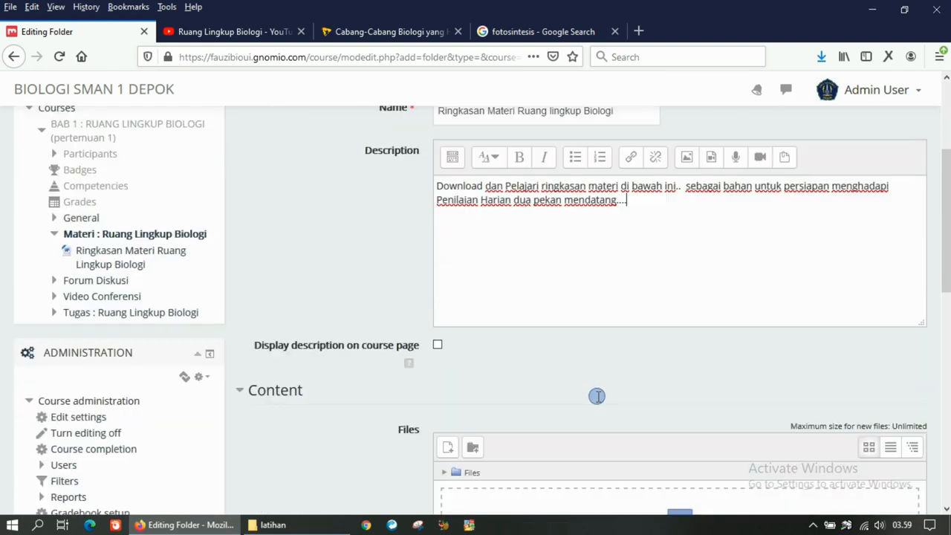
click(437, 347)
Step: Add Klasifikasi makhluk hidup.docx, Klasifikasi makhluk hidup.pdf and the LEMBAR KEGIATAN Keanekaragaman hayati document from the latihan folder to the folder's files
scroll(543, 353, down, 2)
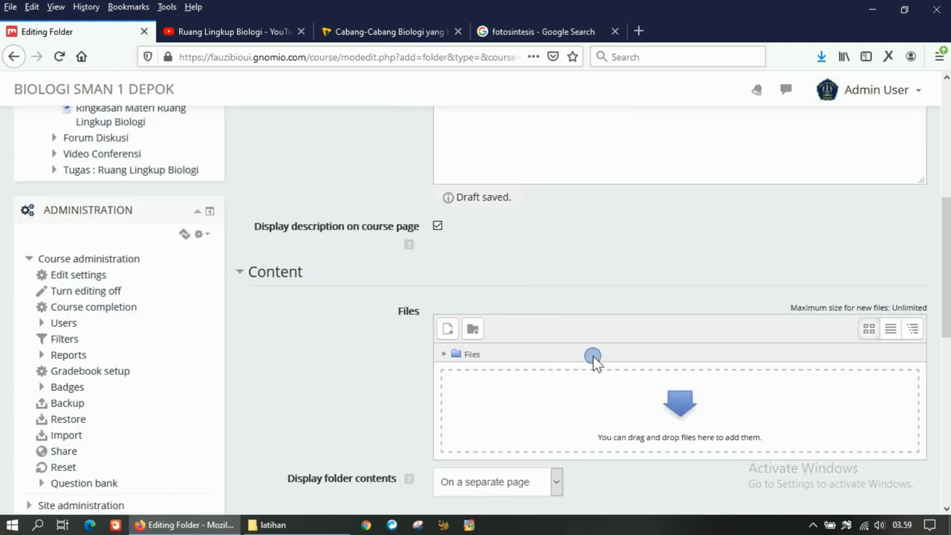
scroll(572, 352, down, 1)
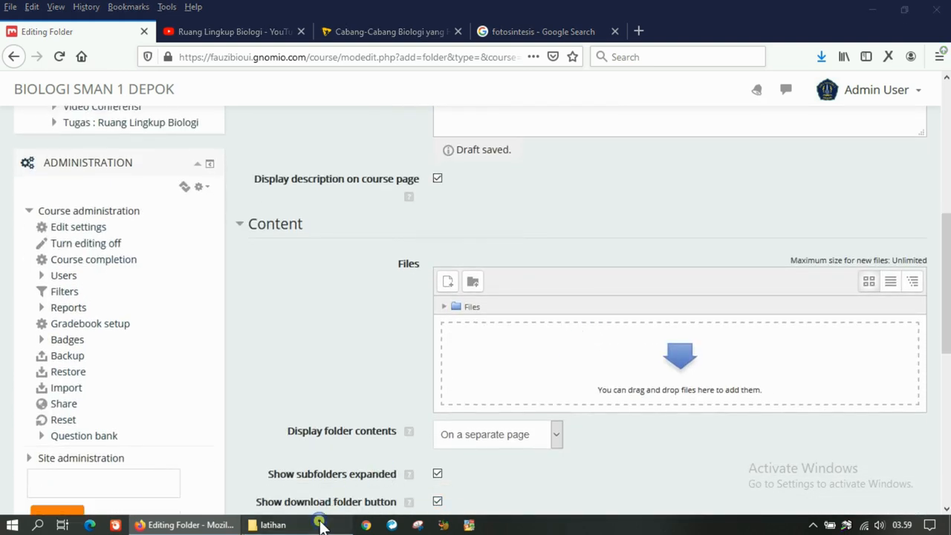
click(318, 524)
shift+click(261, 186)
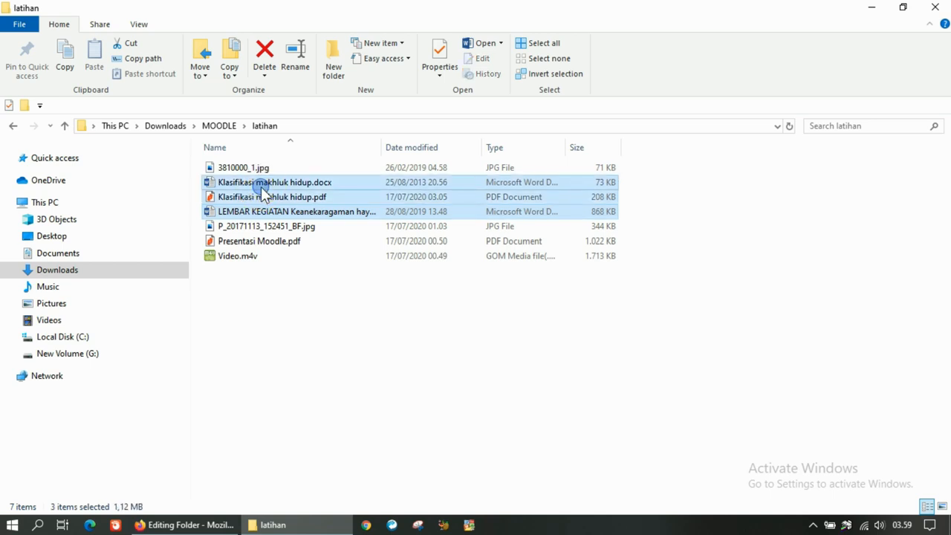
drag(261, 186, 600, 375)
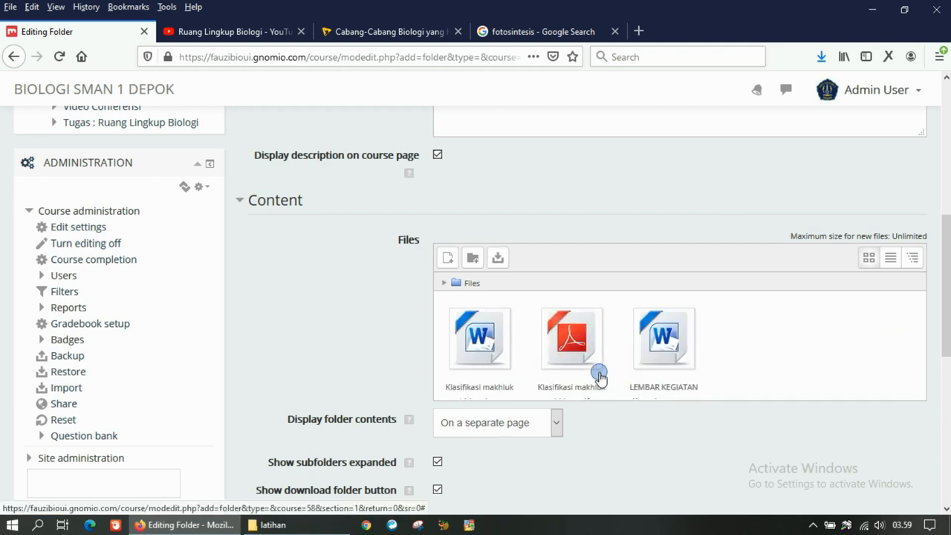
Step: Set the folder contents to display inline on a course page, and save and display the folder
scroll(672, 430, down, 2)
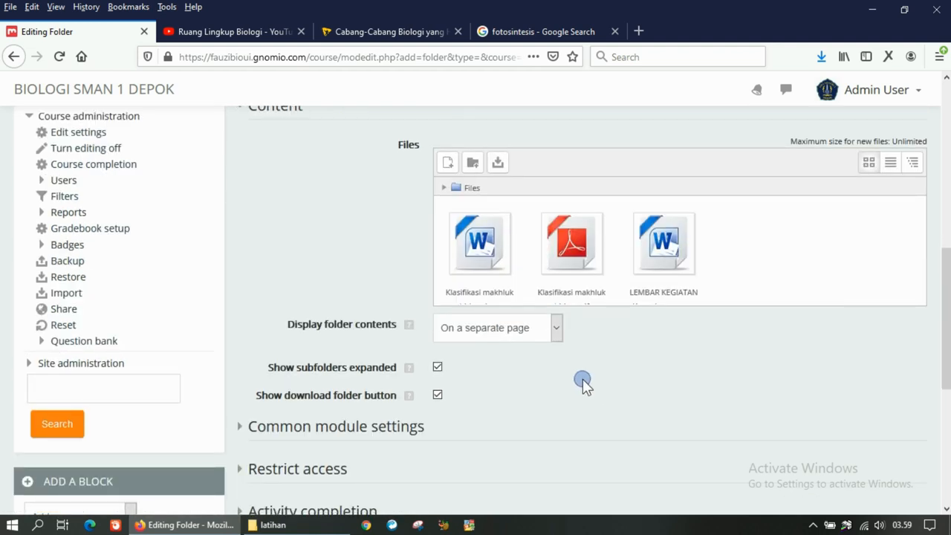
click(555, 328)
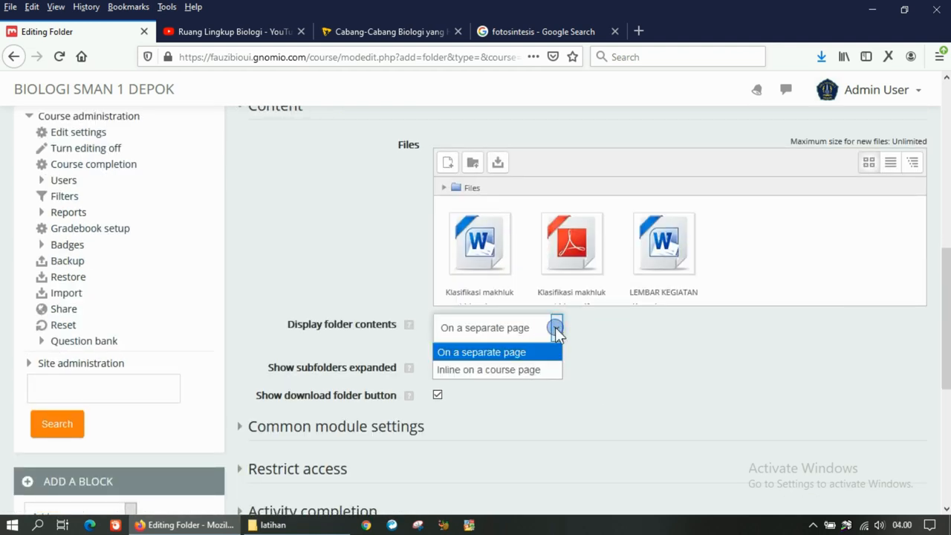
click(544, 369)
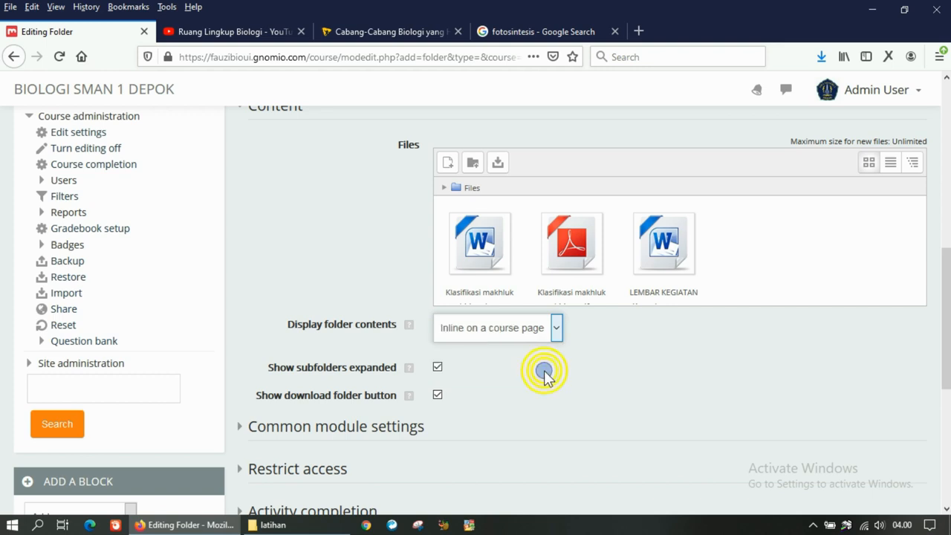
scroll(536, 376, down, 5)
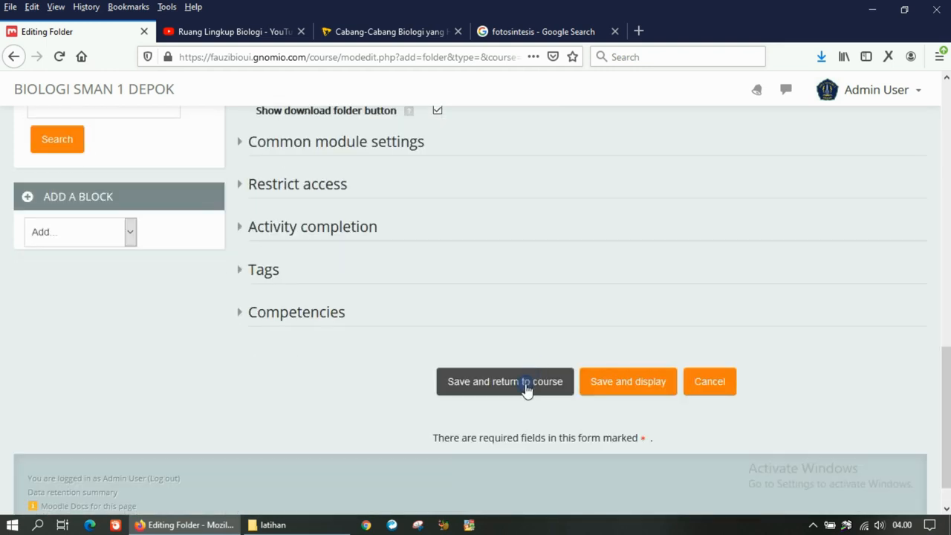
click(599, 380)
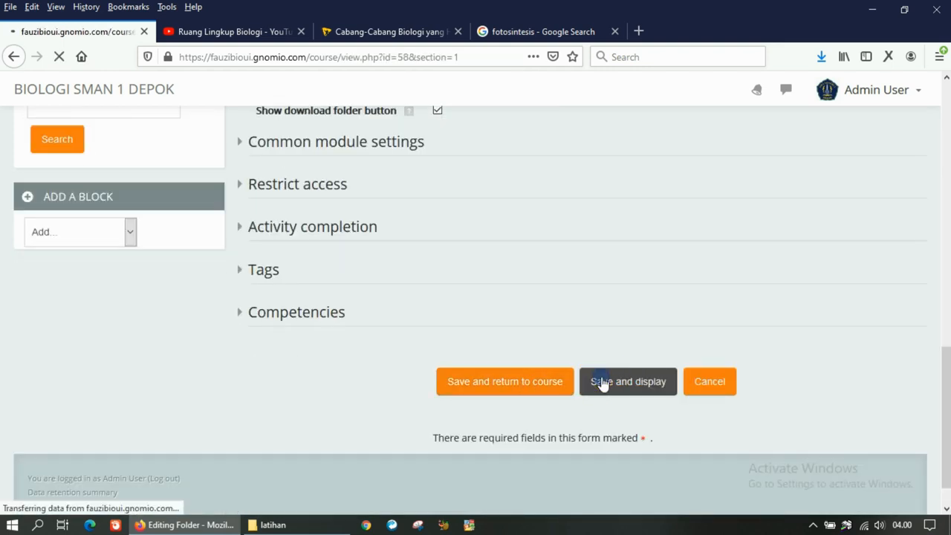
Step: Find the inline folder on the course page and try its Klasifikasi makhluk hidup Word and PDF file links
scroll(698, 327, down, 10)
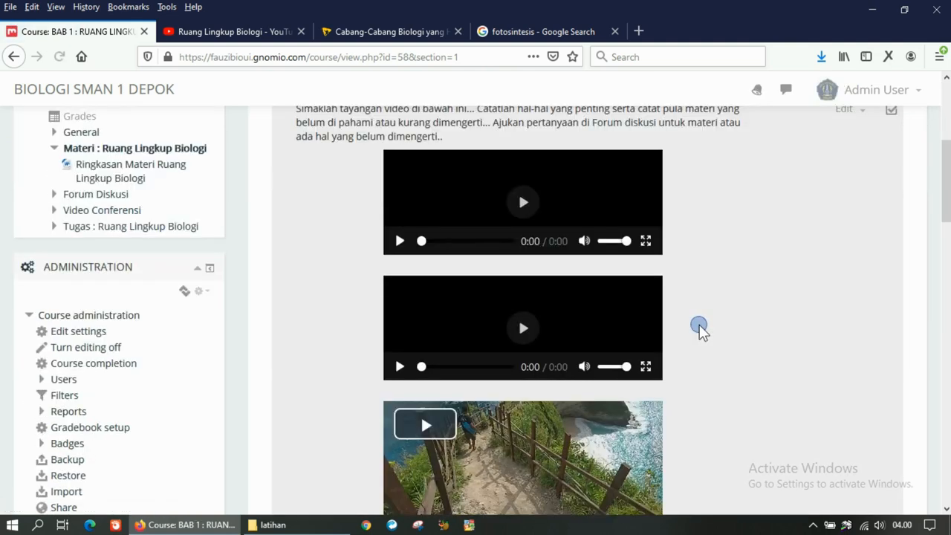
scroll(699, 327, down, 10)
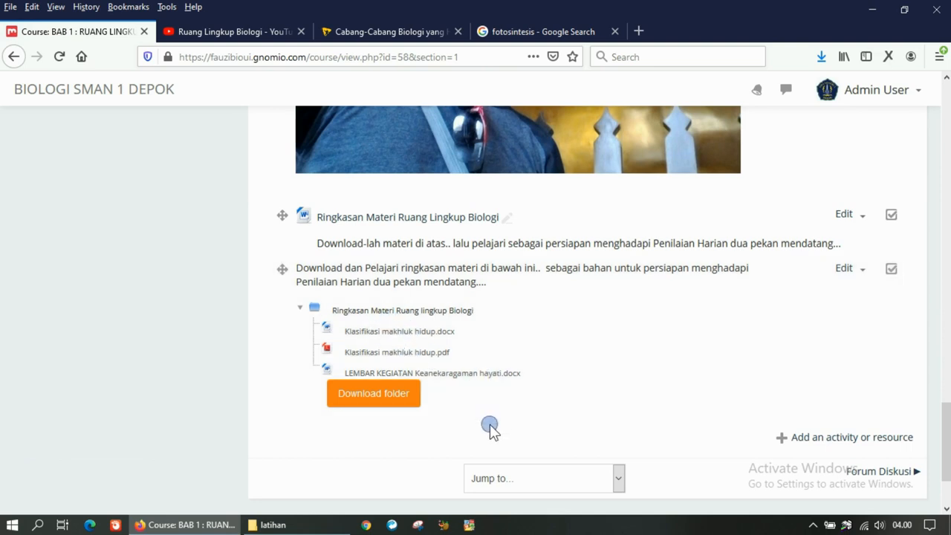
click(418, 335)
click(589, 339)
click(418, 354)
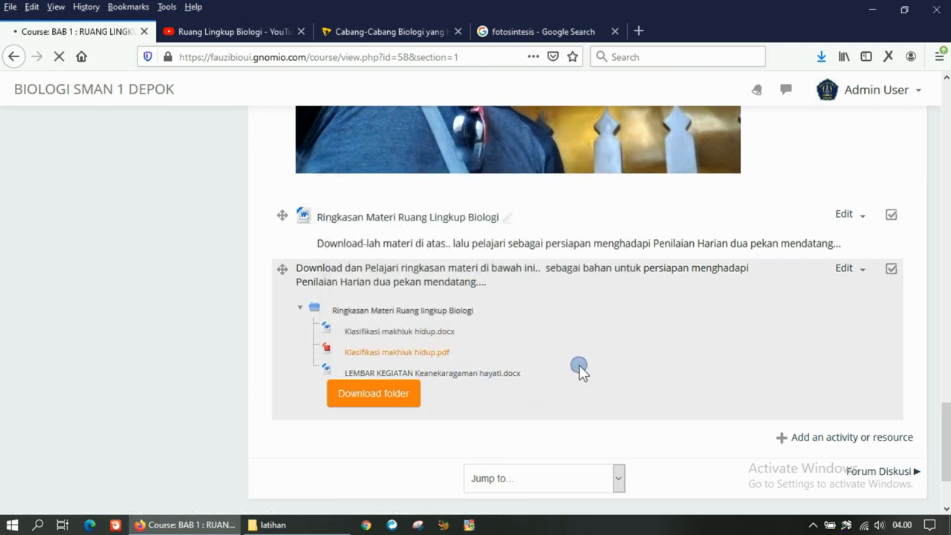
click(554, 326)
click(512, 322)
Step: Edit the folder's settings so its contents display on a separate page, and save and display the folder
click(859, 272)
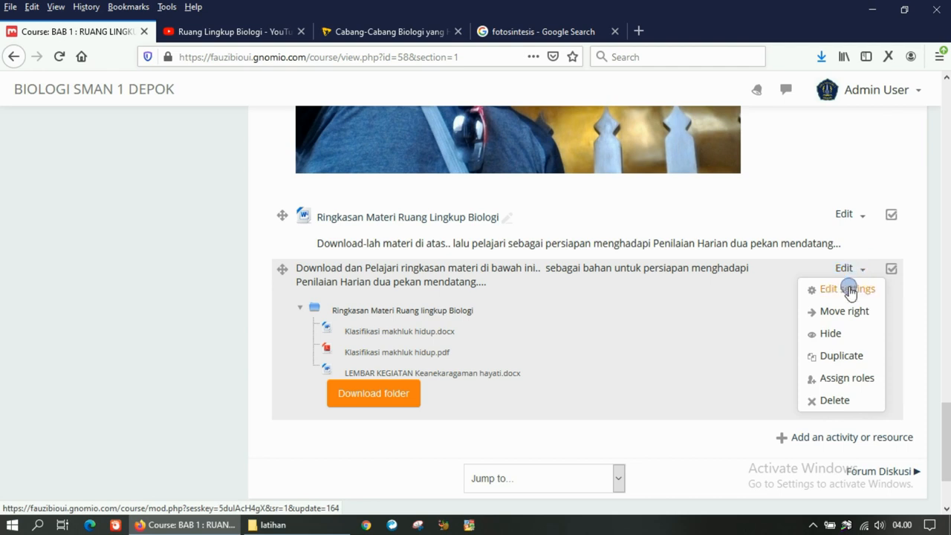
click(846, 288)
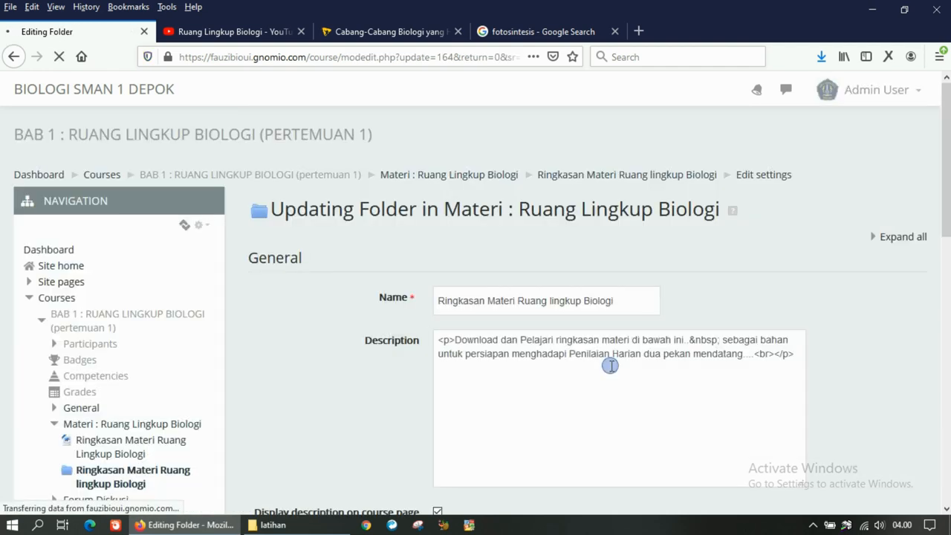
scroll(577, 351, down, 5)
scroll(575, 350, down, 4)
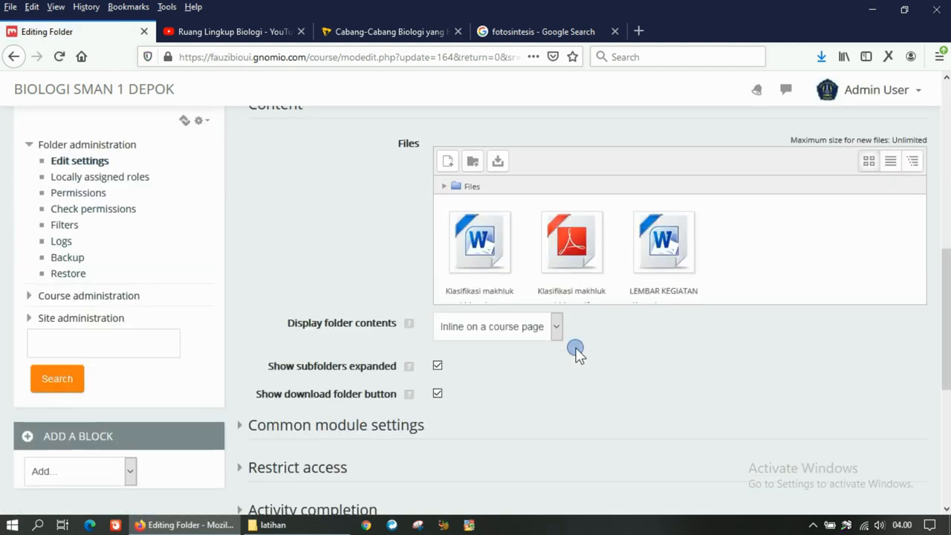
scroll(531, 283, up, 2)
click(558, 236)
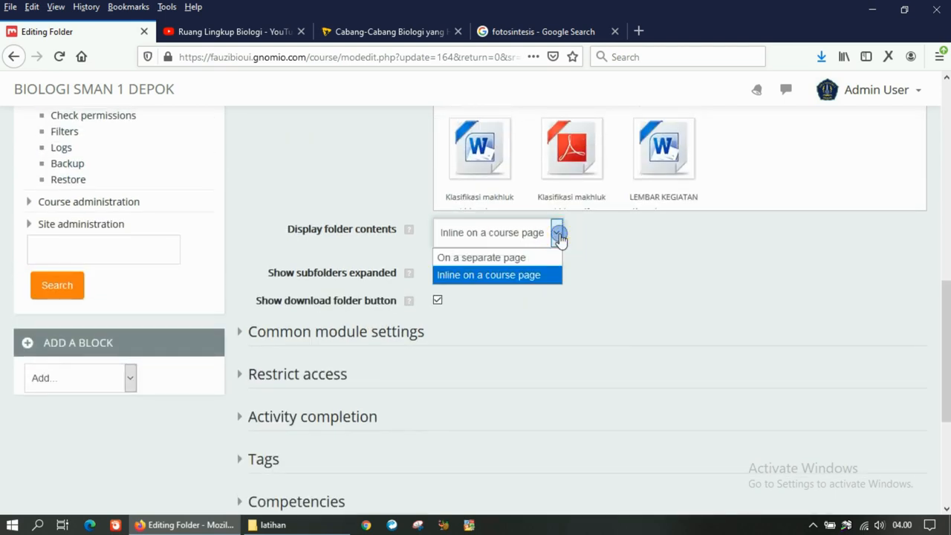
click(531, 260)
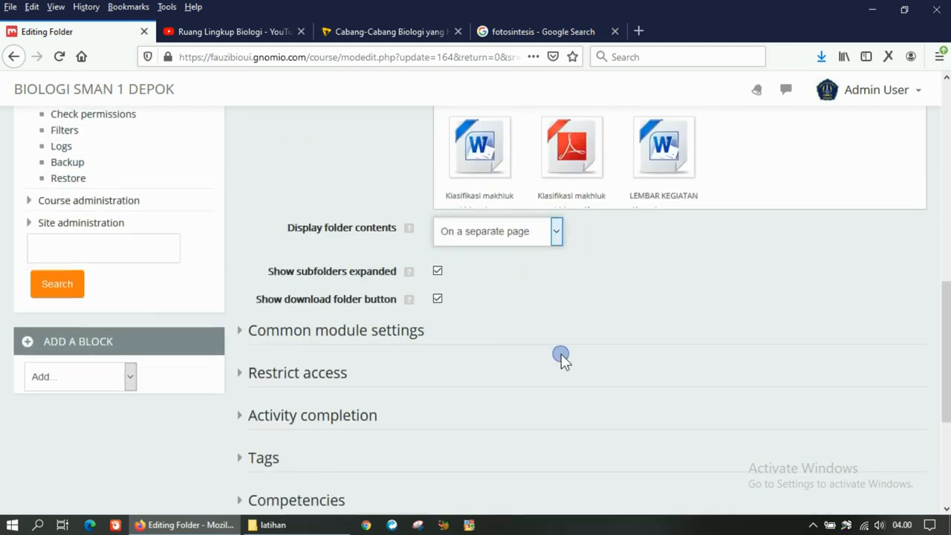
scroll(559, 355, down, 3)
click(625, 325)
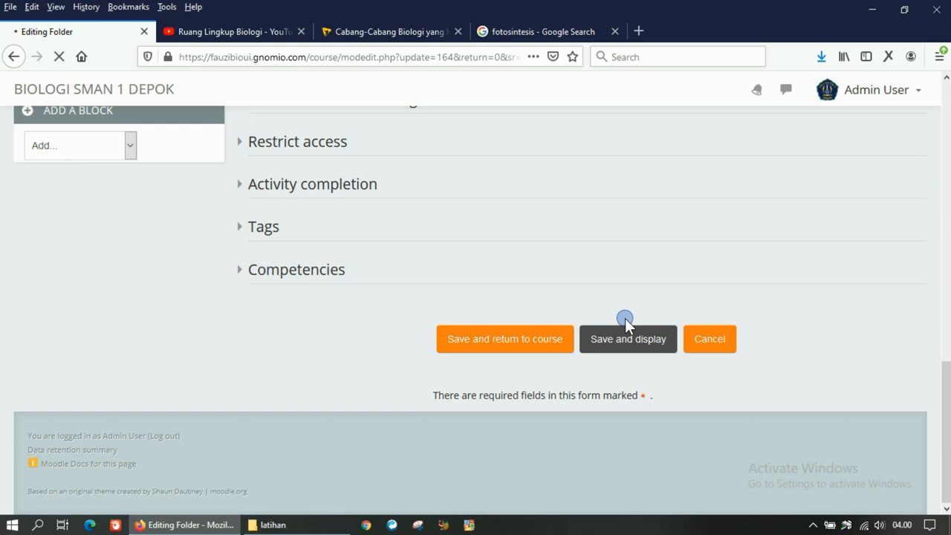
Step: Examine the description, file list and download option on the folder's own page
scroll(625, 318, down, 3)
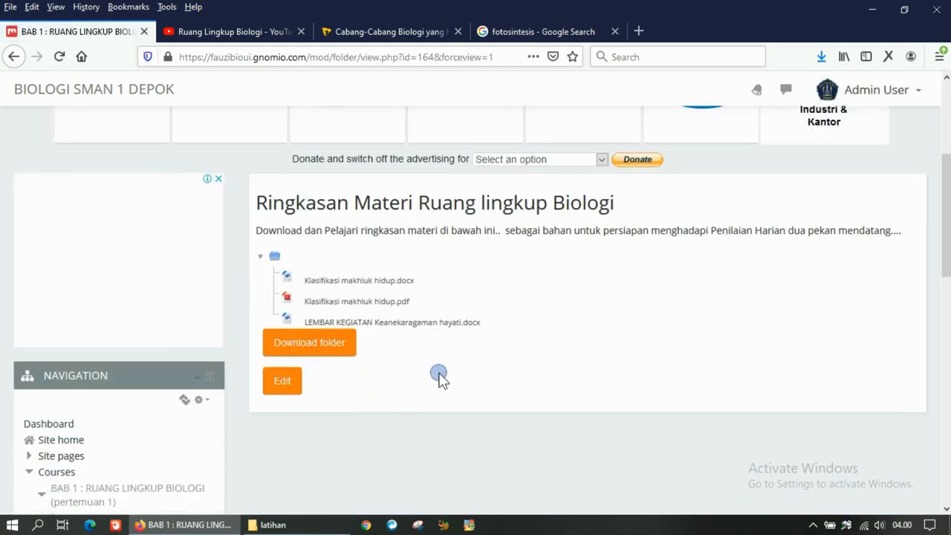
scroll(469, 328, down, 3)
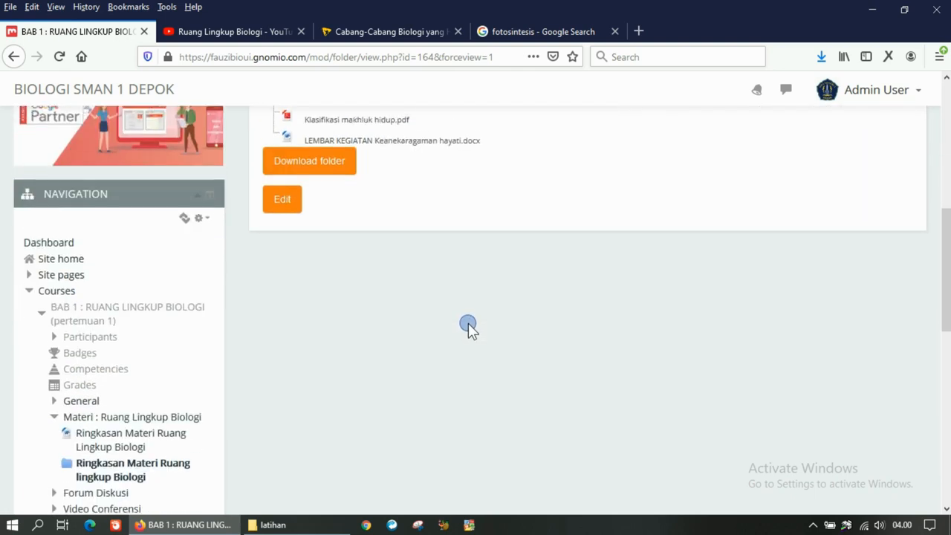
scroll(468, 323, up, 6)
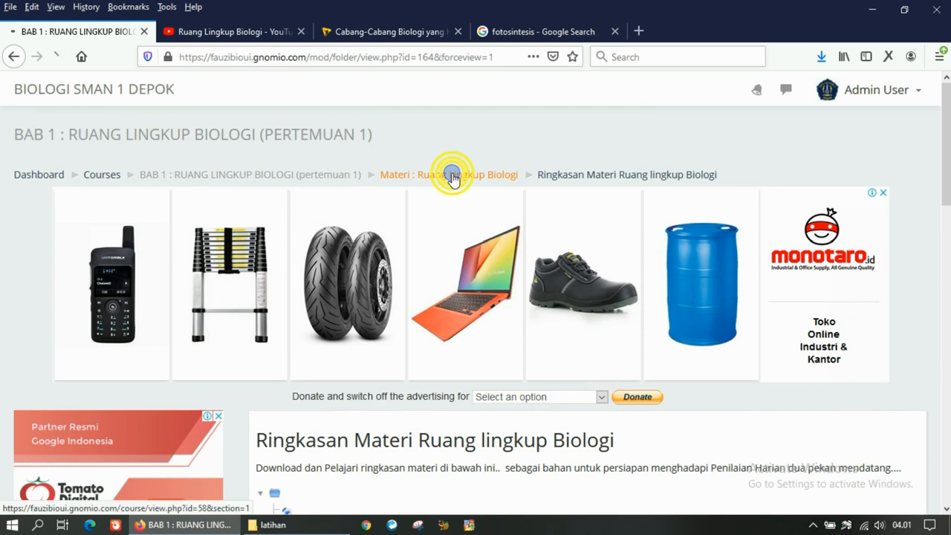
Step: Find the folder in the Materi : Ruang Lingkup Biologi section, view its separate page and return to the section
click(451, 176)
scroll(699, 352, down, 1)
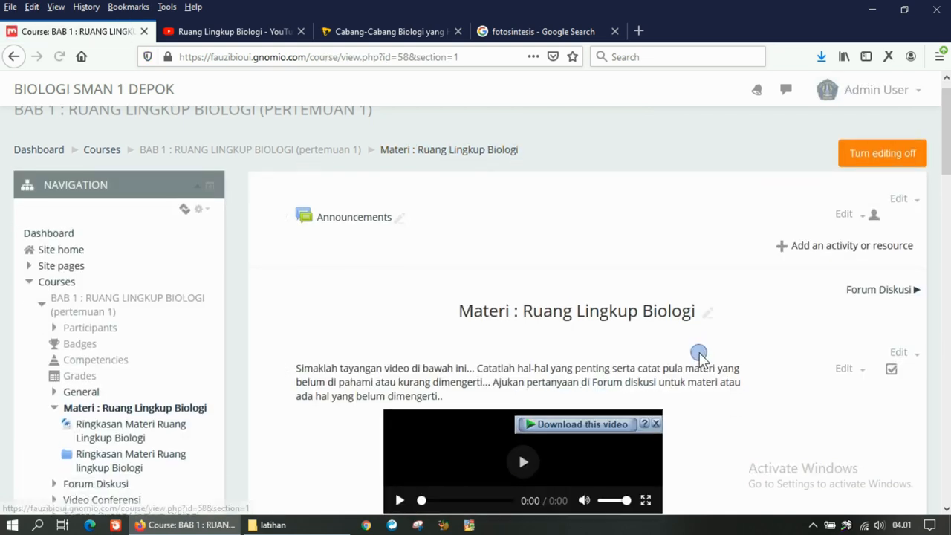
scroll(743, 355, down, 10)
scroll(743, 356, down, 8)
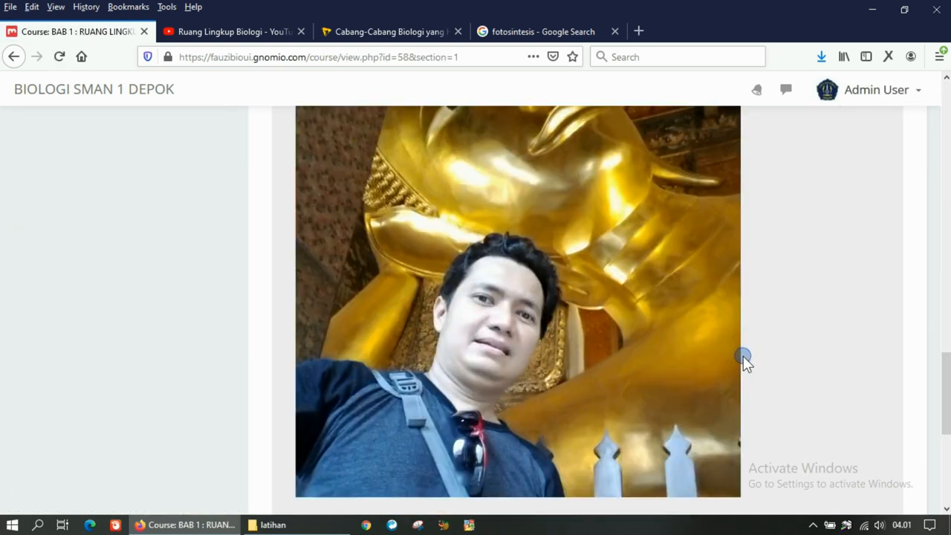
scroll(743, 356, down, 5)
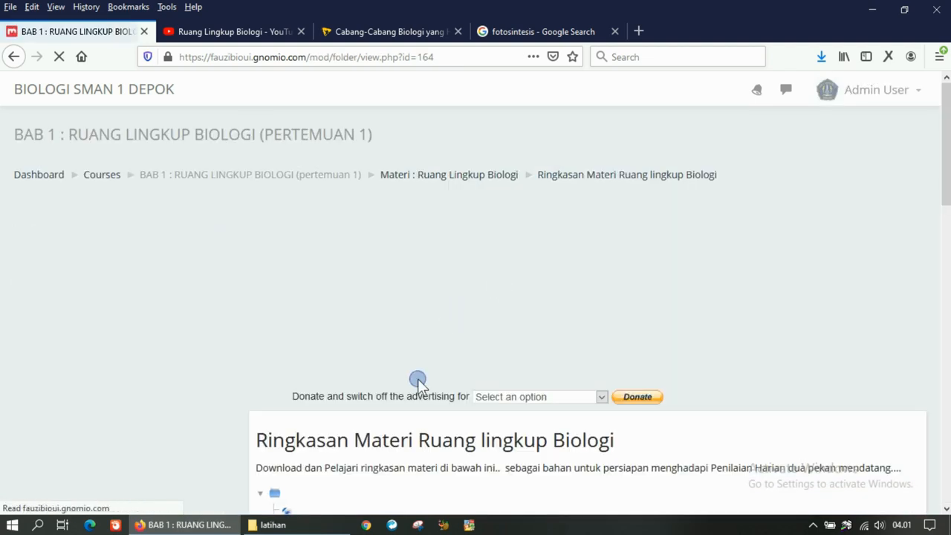
scroll(418, 381, down, 3)
scroll(407, 360, up, 3)
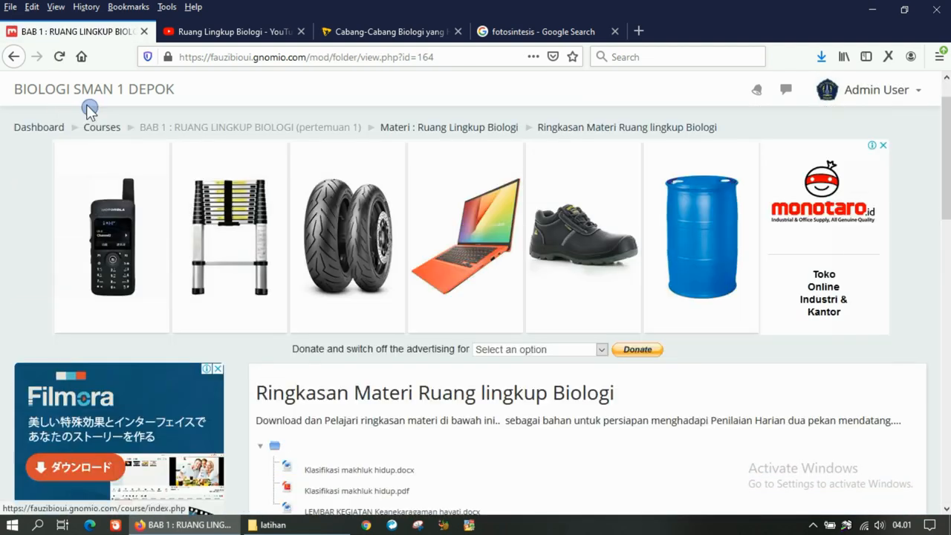
click(13, 56)
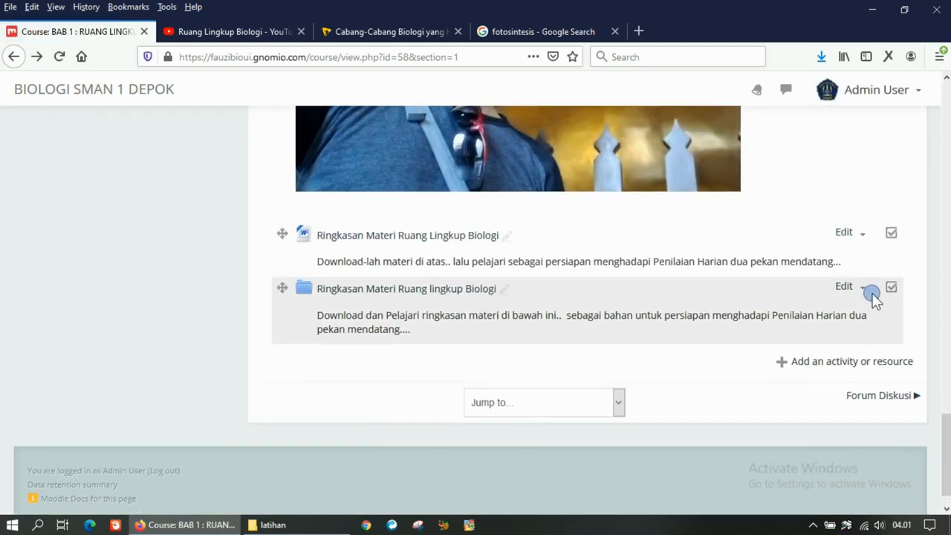
Step: Edit the Ringkasan Materi Ruang lingkup Biologi folder's settings so its contents display inline on a course page, and save
click(862, 291)
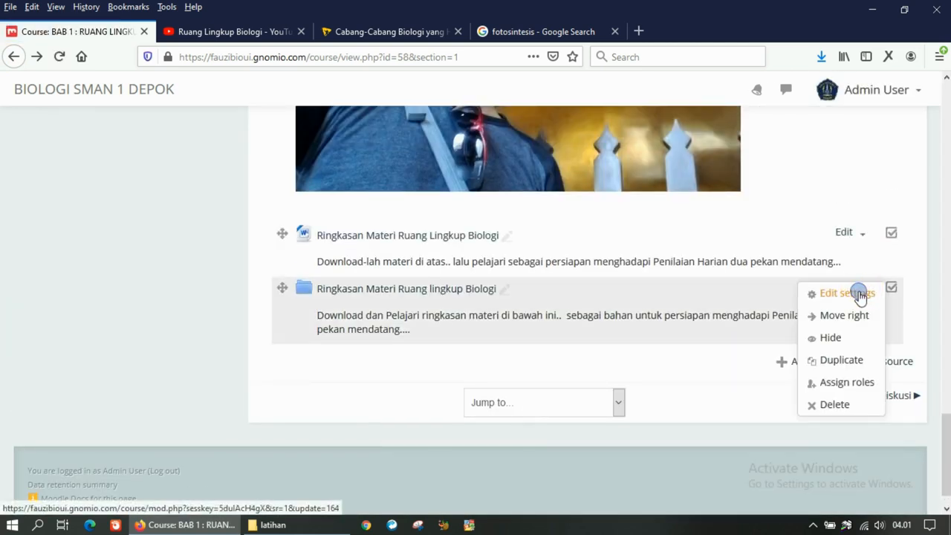
click(860, 293)
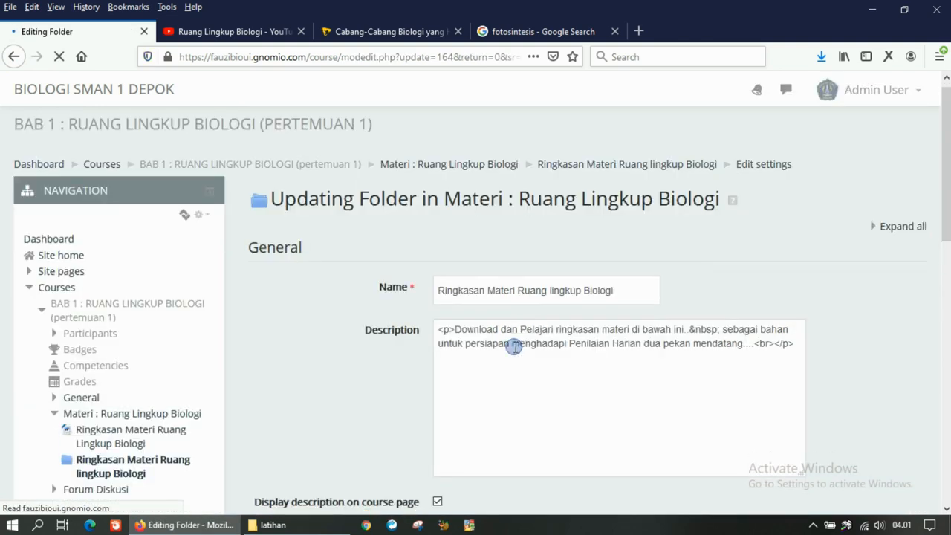
scroll(517, 349, down, 10)
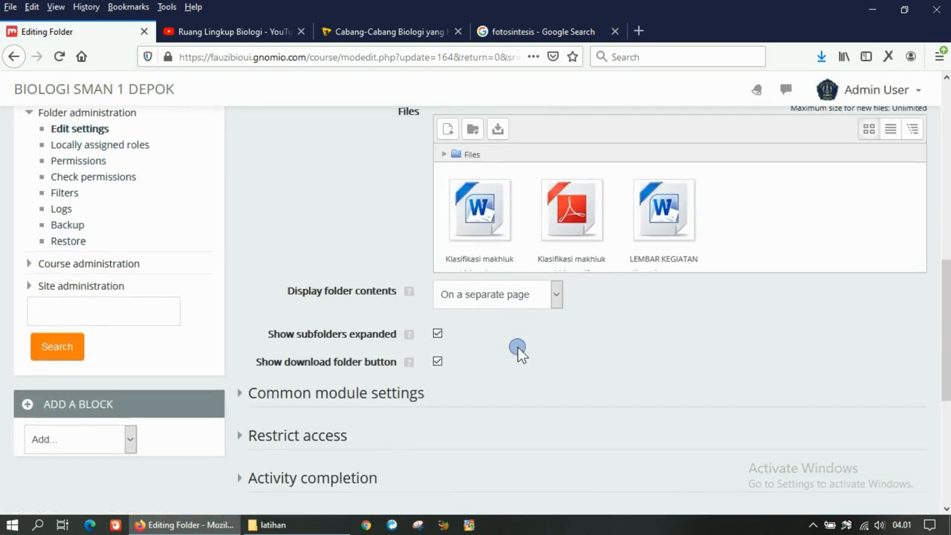
click(509, 273)
click(493, 314)
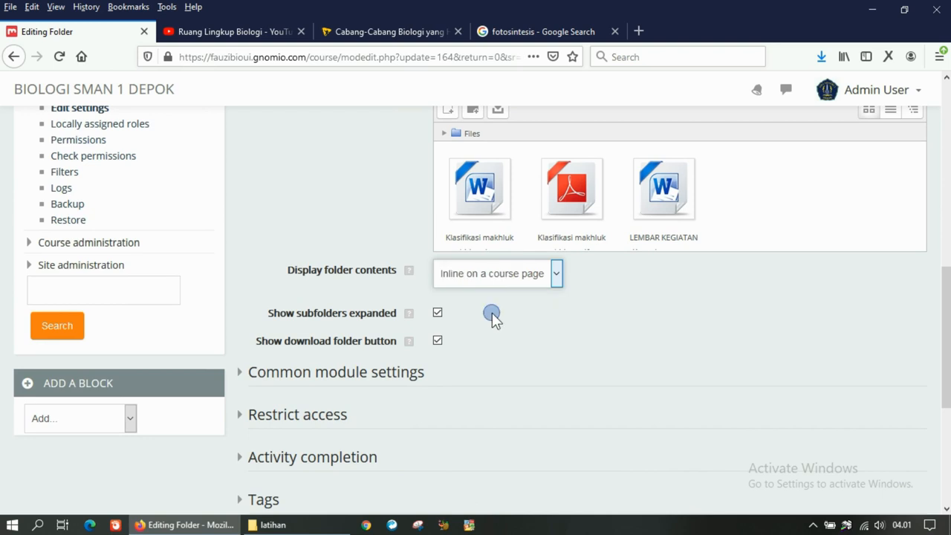
scroll(492, 314, down, 4)
click(517, 347)
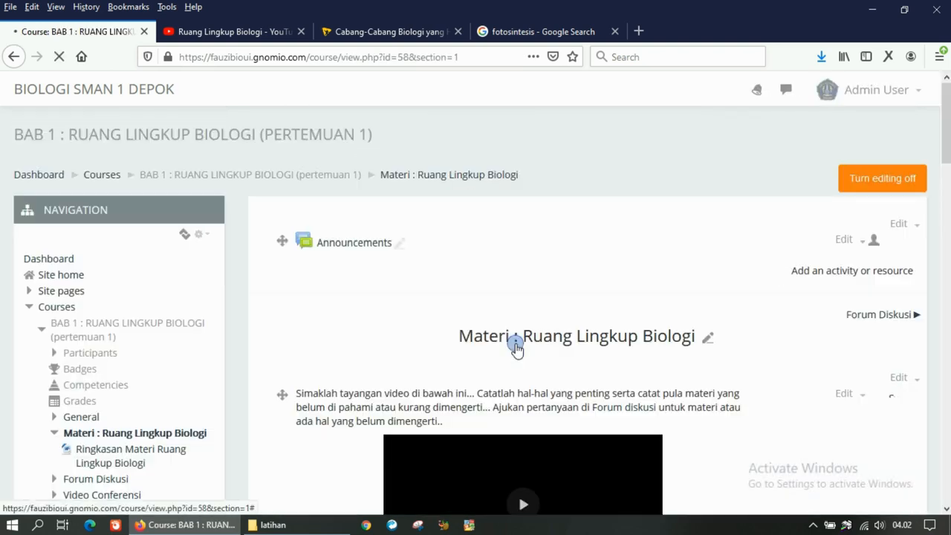
Step: Switch the account's role in the course to Student to preview the Materi : Ruang Lingkup Biologi section
scroll(705, 338, down, 3)
scroll(706, 338, up, 3)
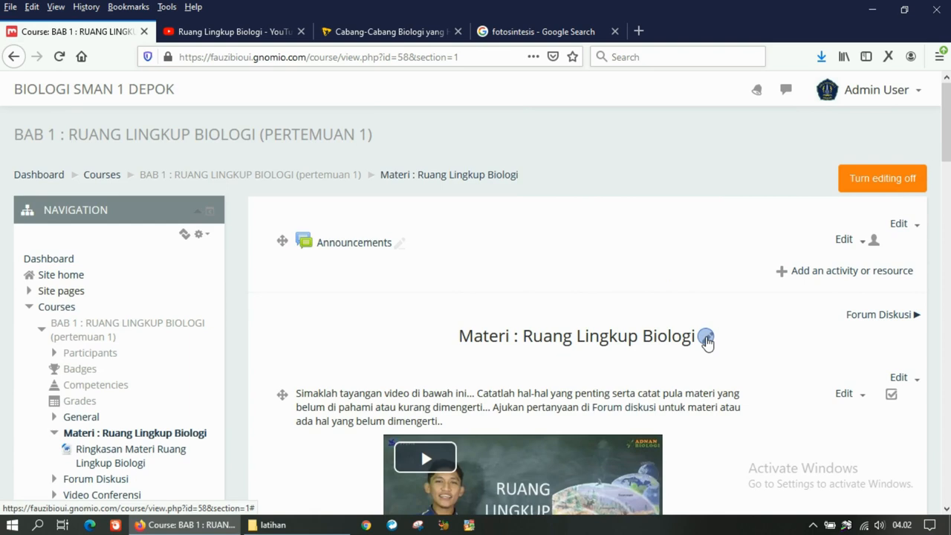
scroll(706, 338, down, 1)
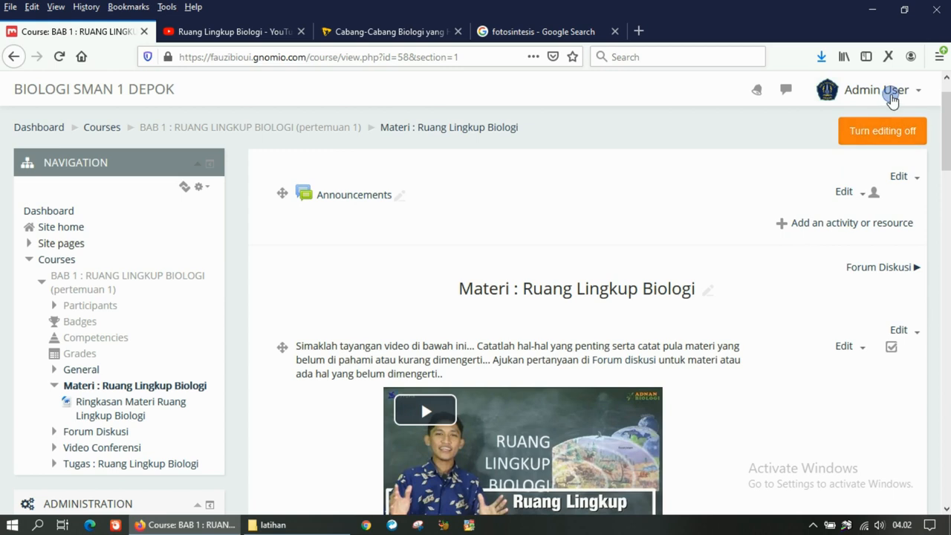
scroll(718, 305, up, 1)
scroll(724, 299, down, 7)
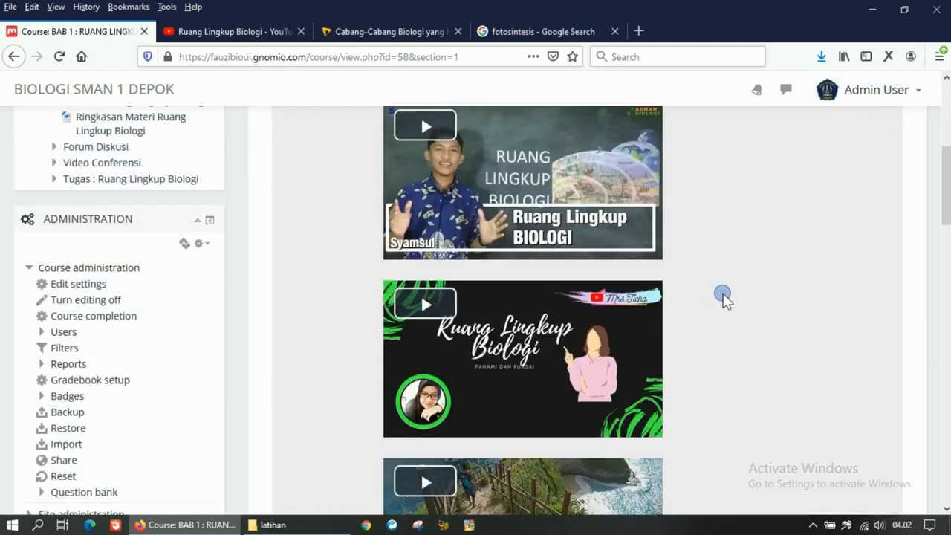
scroll(724, 299, up, 8)
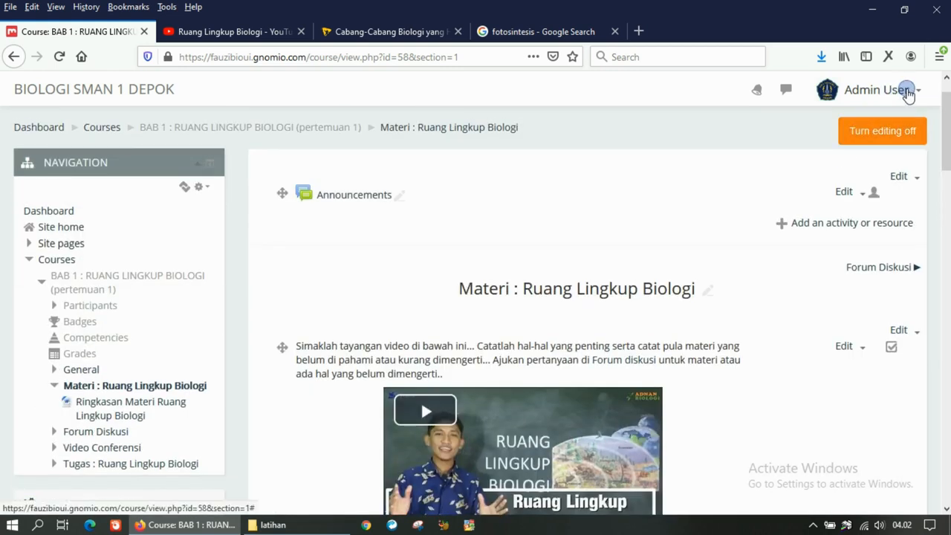
click(906, 90)
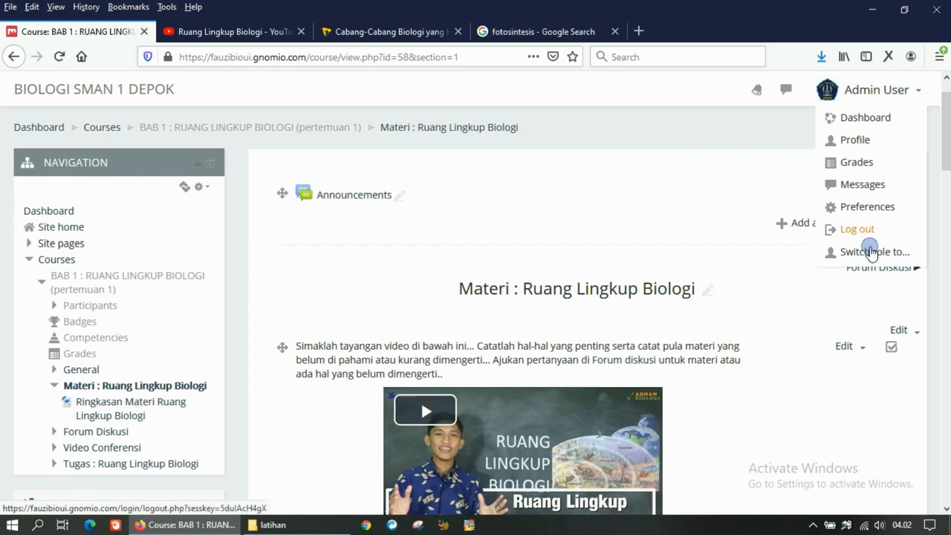
click(868, 249)
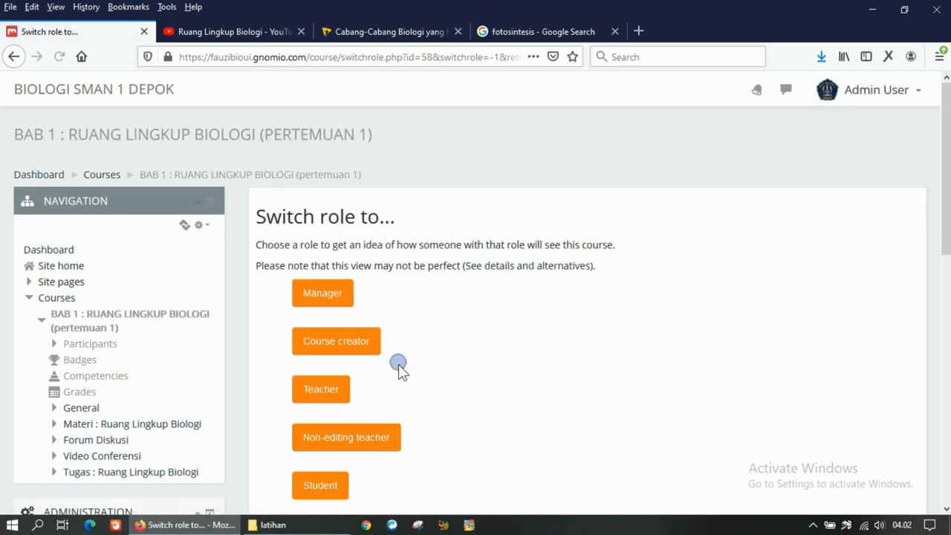
scroll(314, 433, down, 2)
click(321, 393)
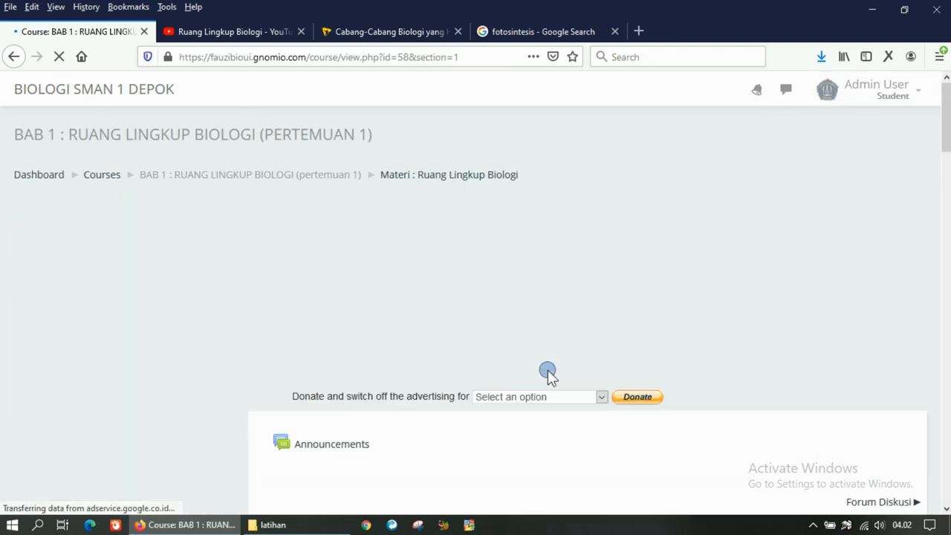
Step: Examine the section as a student, including the videos, images, progress checkboxes, downloadable file and inline folder contents
scroll(733, 364, down, 5)
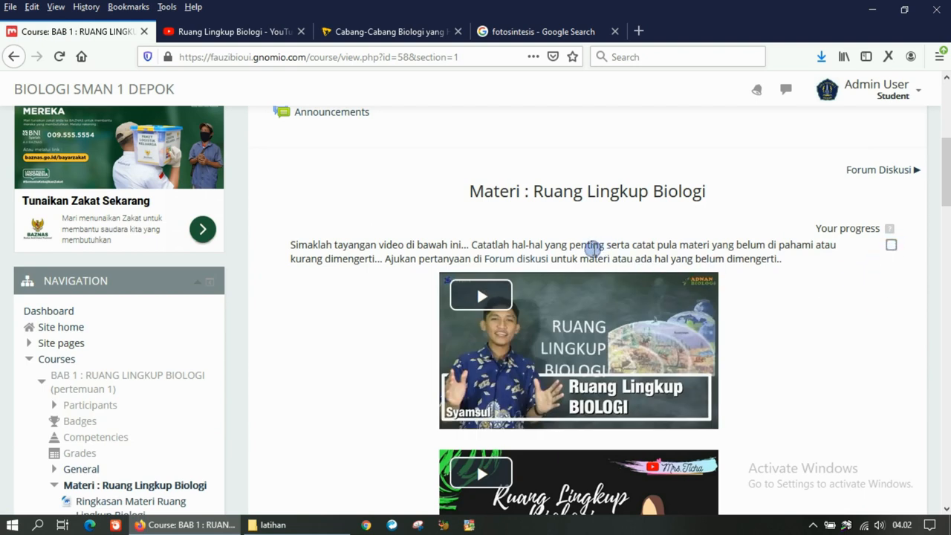
scroll(684, 346, down, 6)
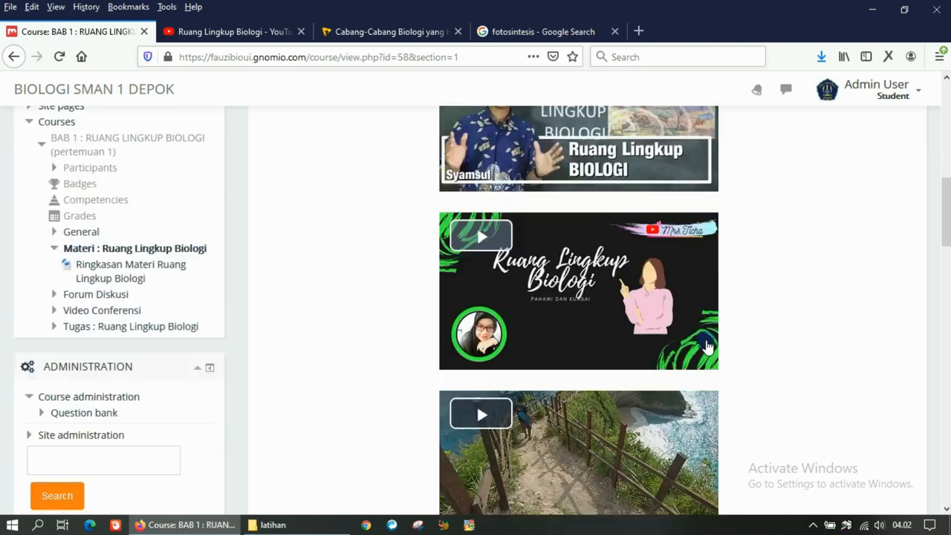
scroll(864, 170, up, 5)
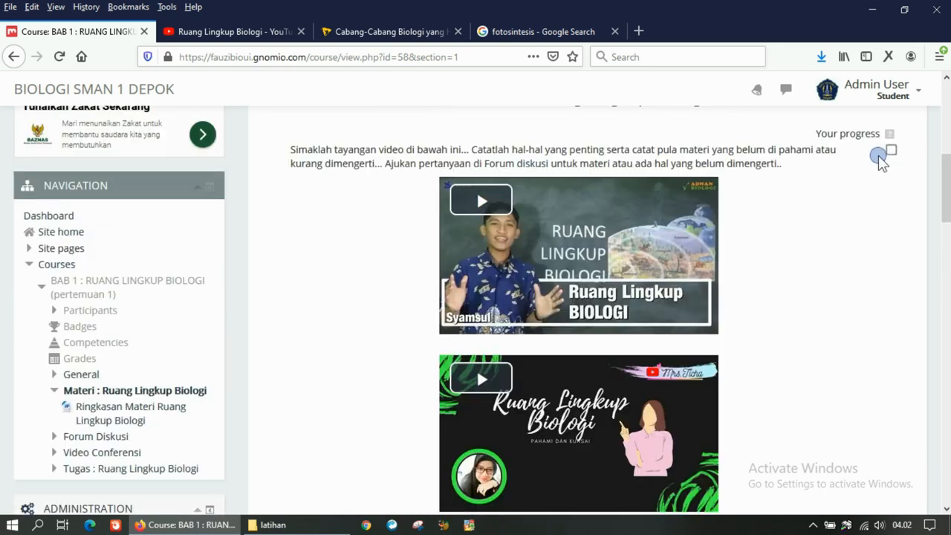
scroll(679, 364, down, 8)
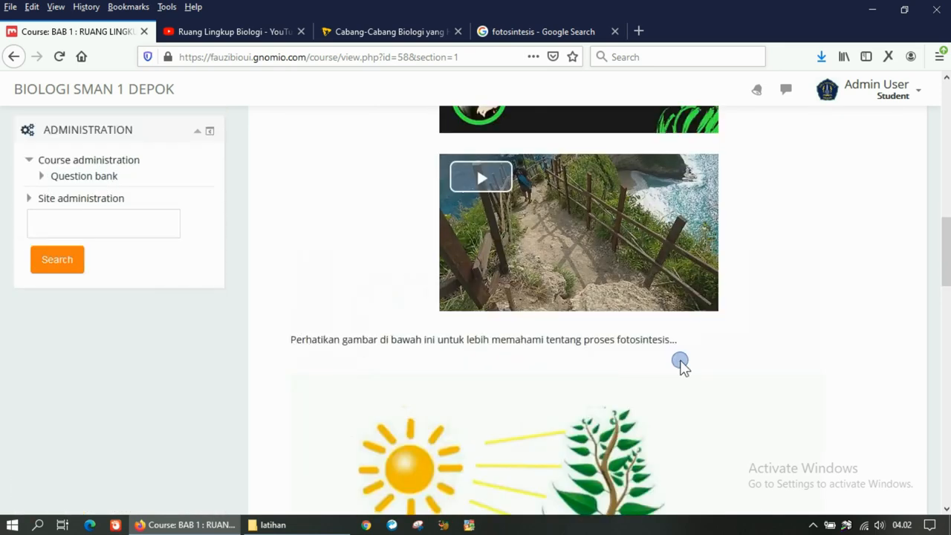
scroll(615, 348, down, 6)
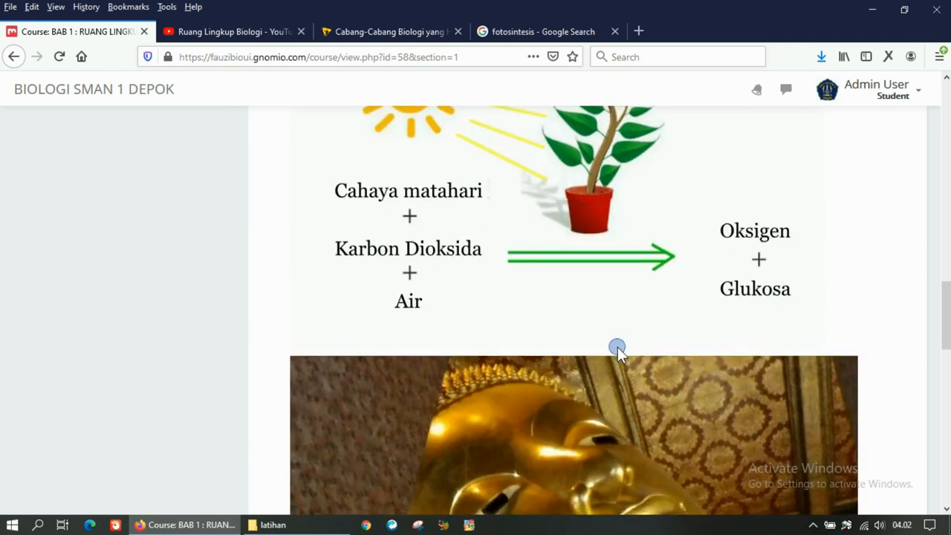
scroll(619, 352, down, 6)
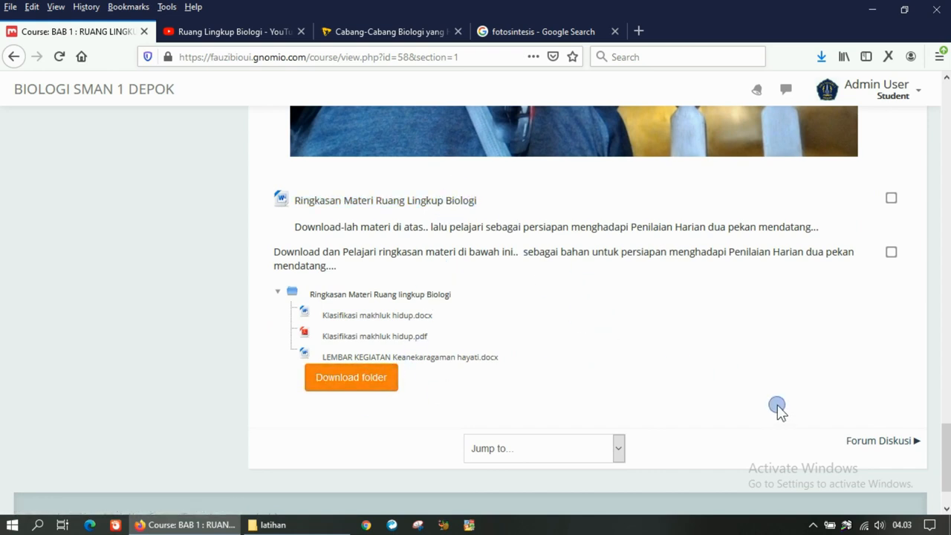
scroll(760, 376, up, 20)
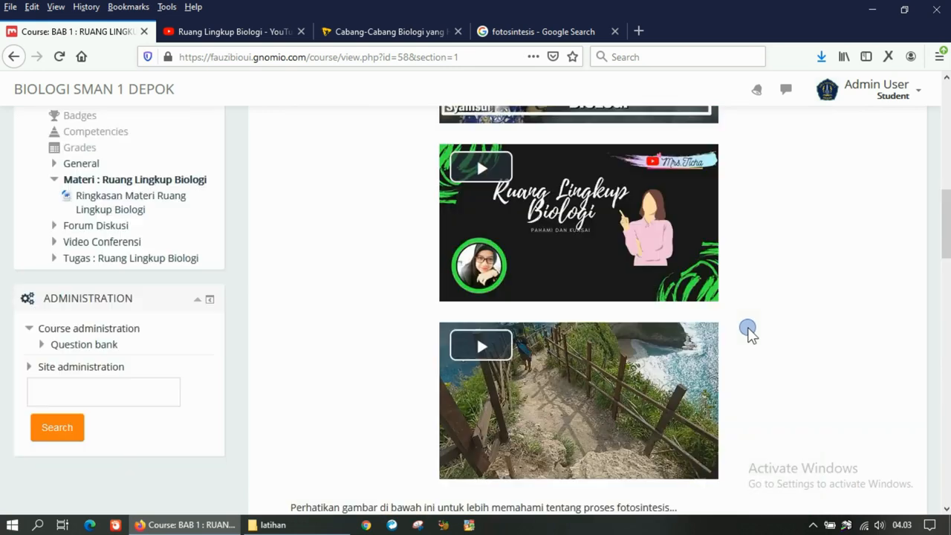
scroll(755, 316, up, 3)
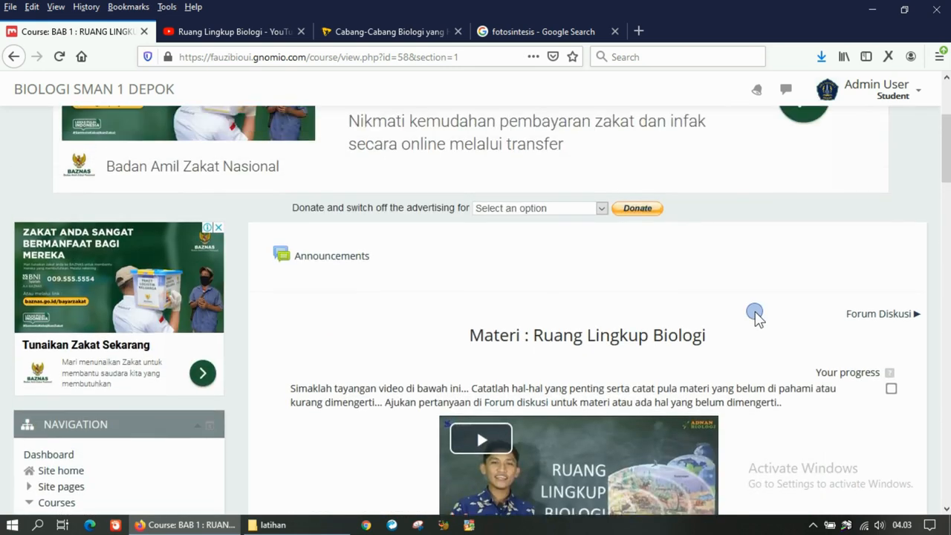
scroll(754, 315, up, 1)
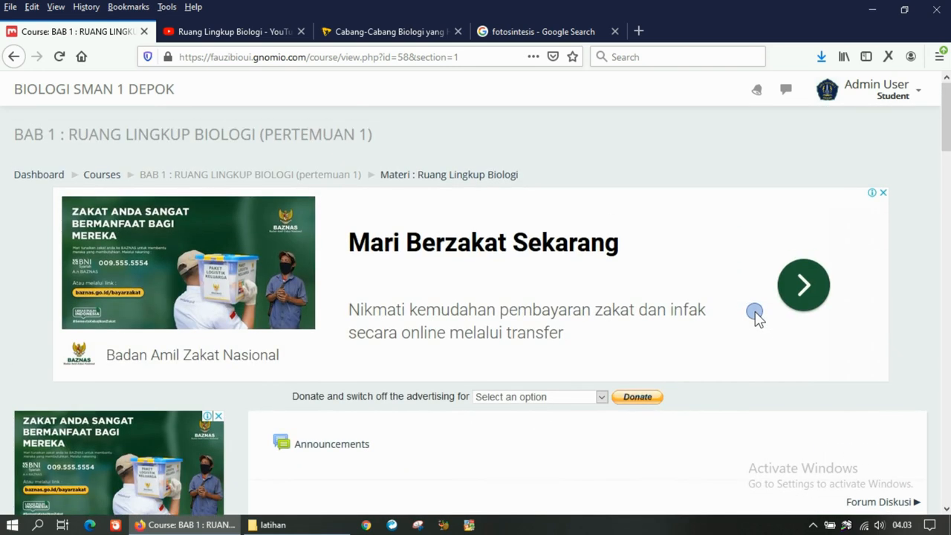
scroll(754, 316, down, 4)
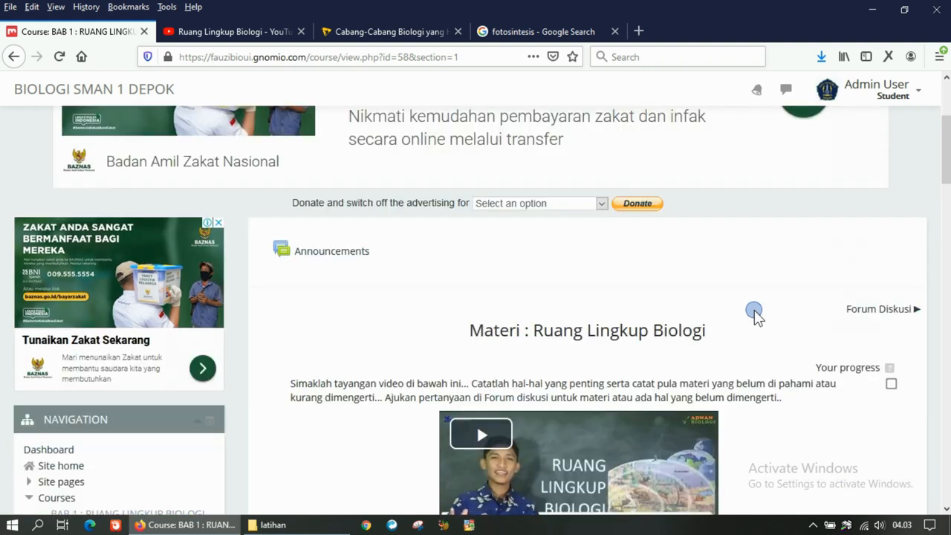